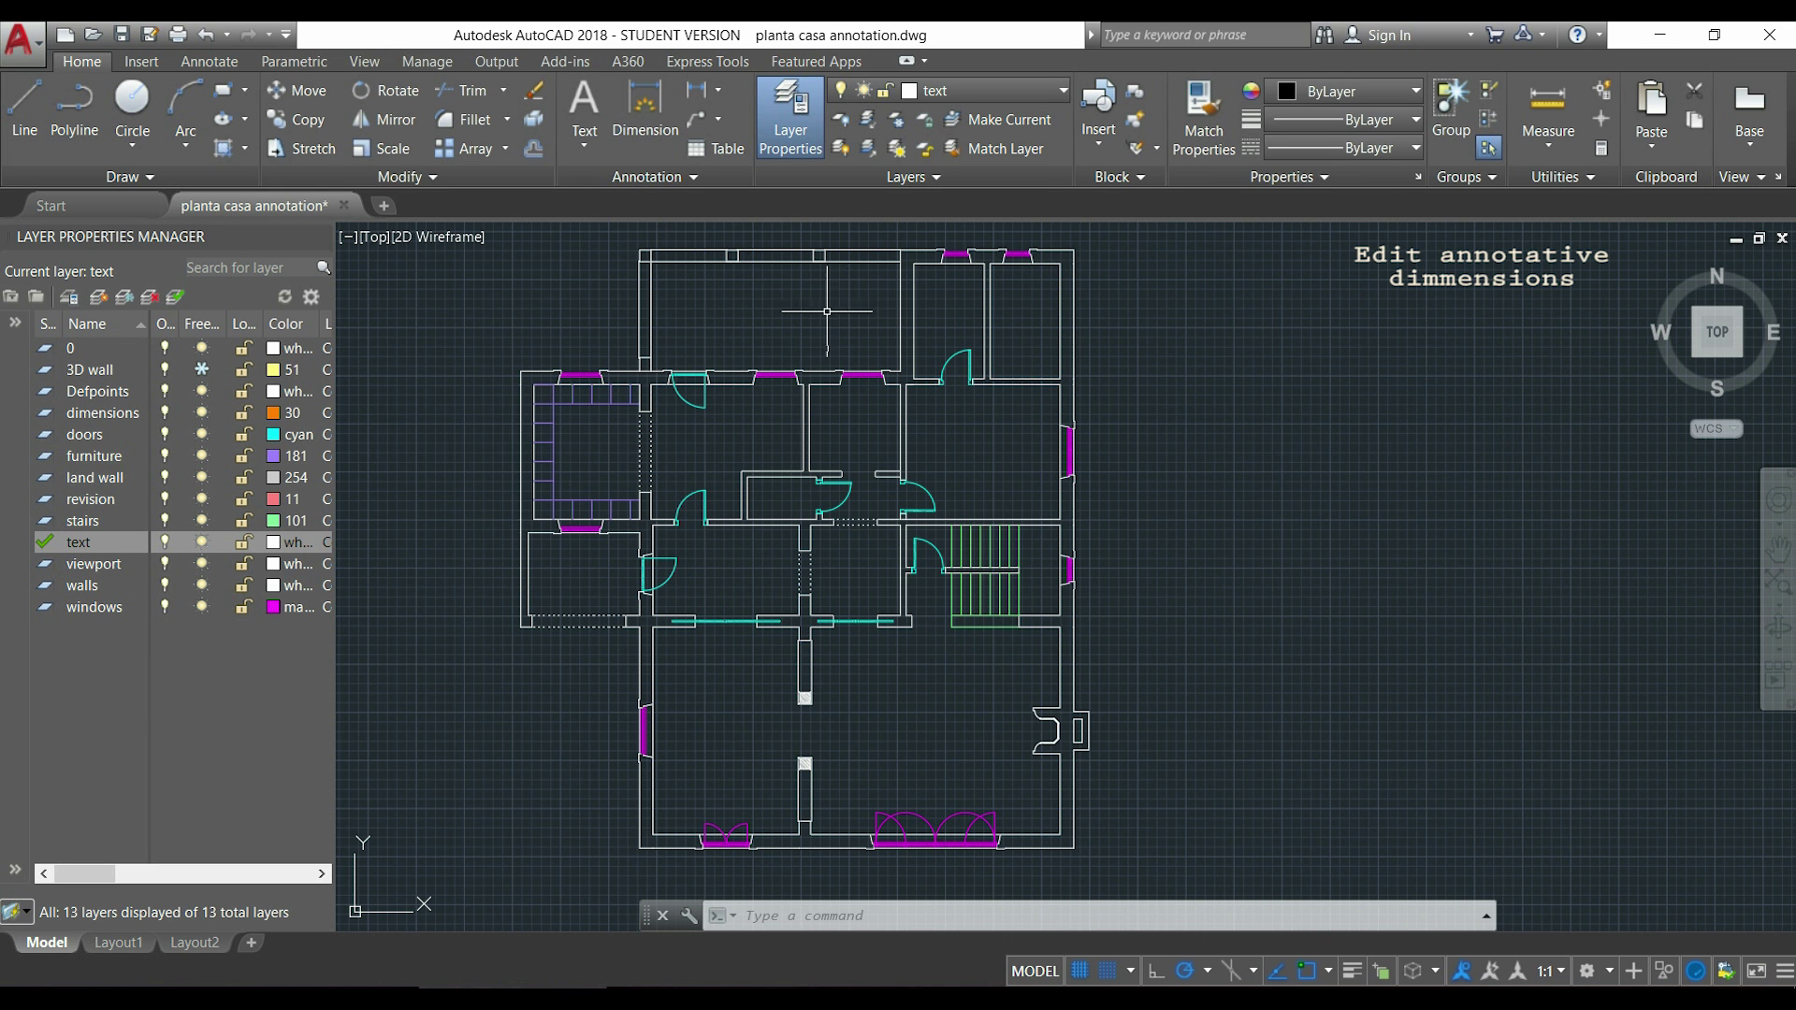
Switch the ribbon to the Annotate tab to reach the text, dimension and leader tools.
click(202, 67)
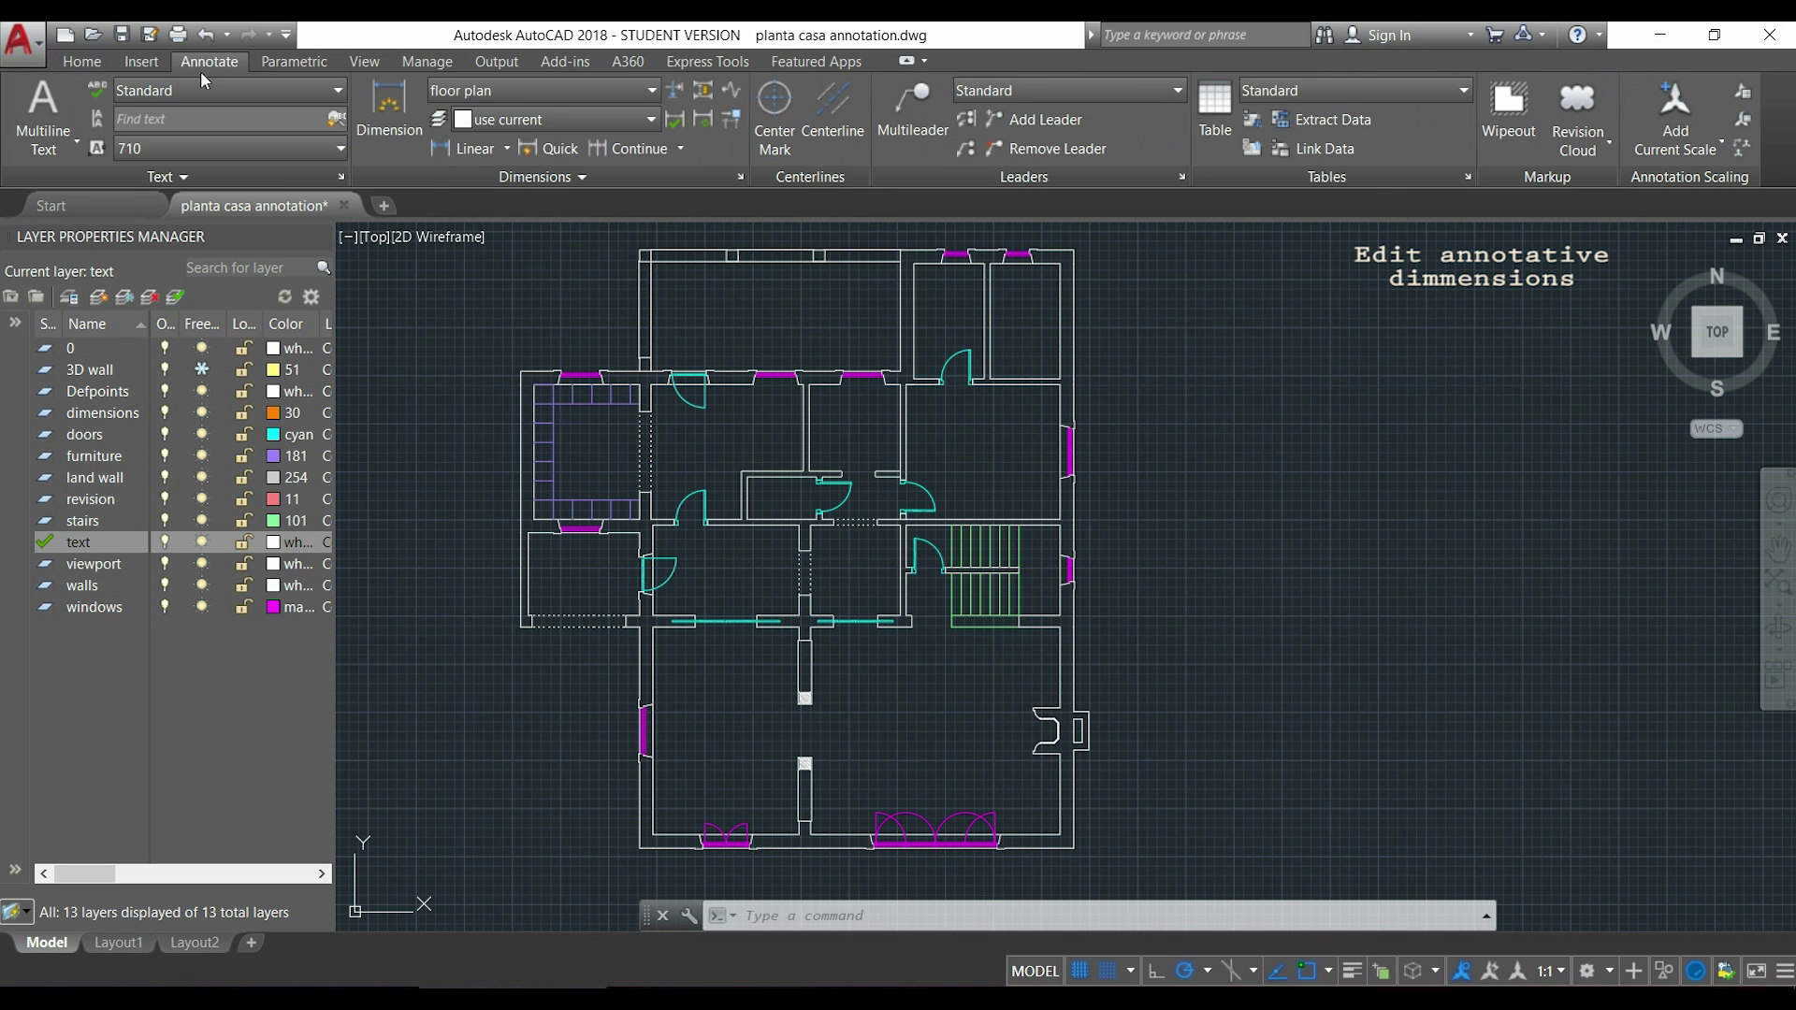
click(740, 177)
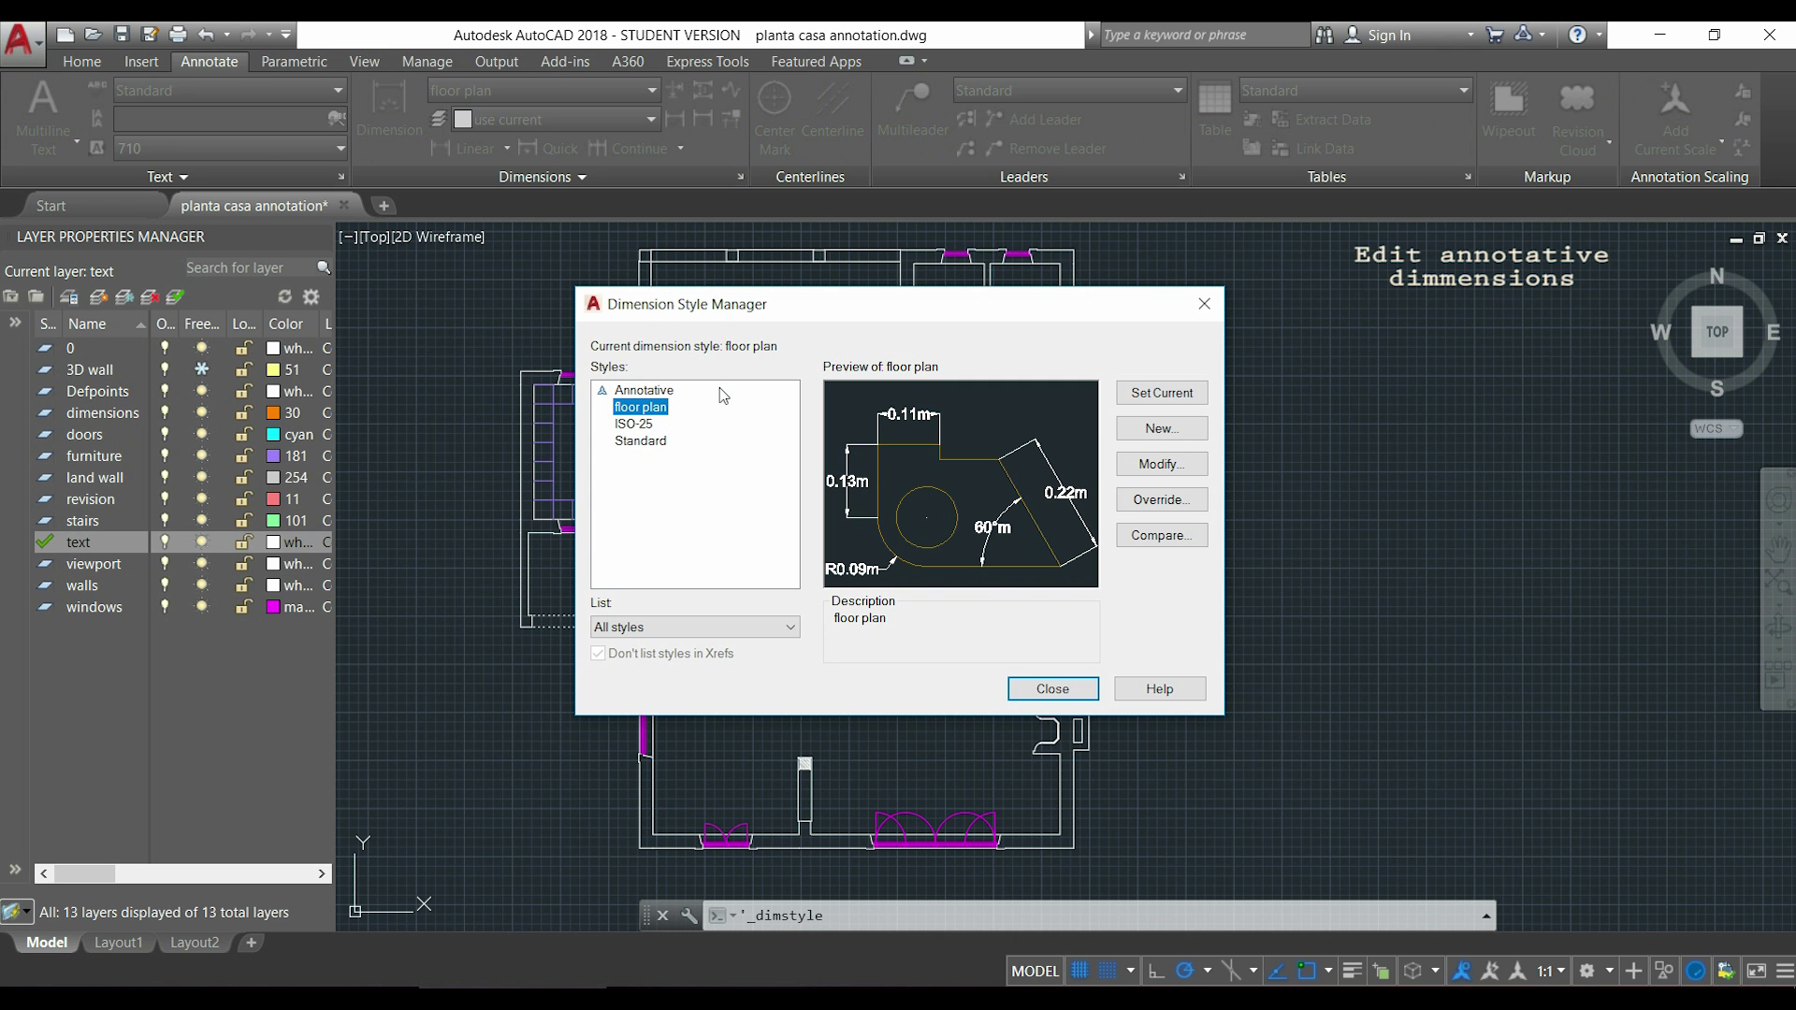
click(666, 394)
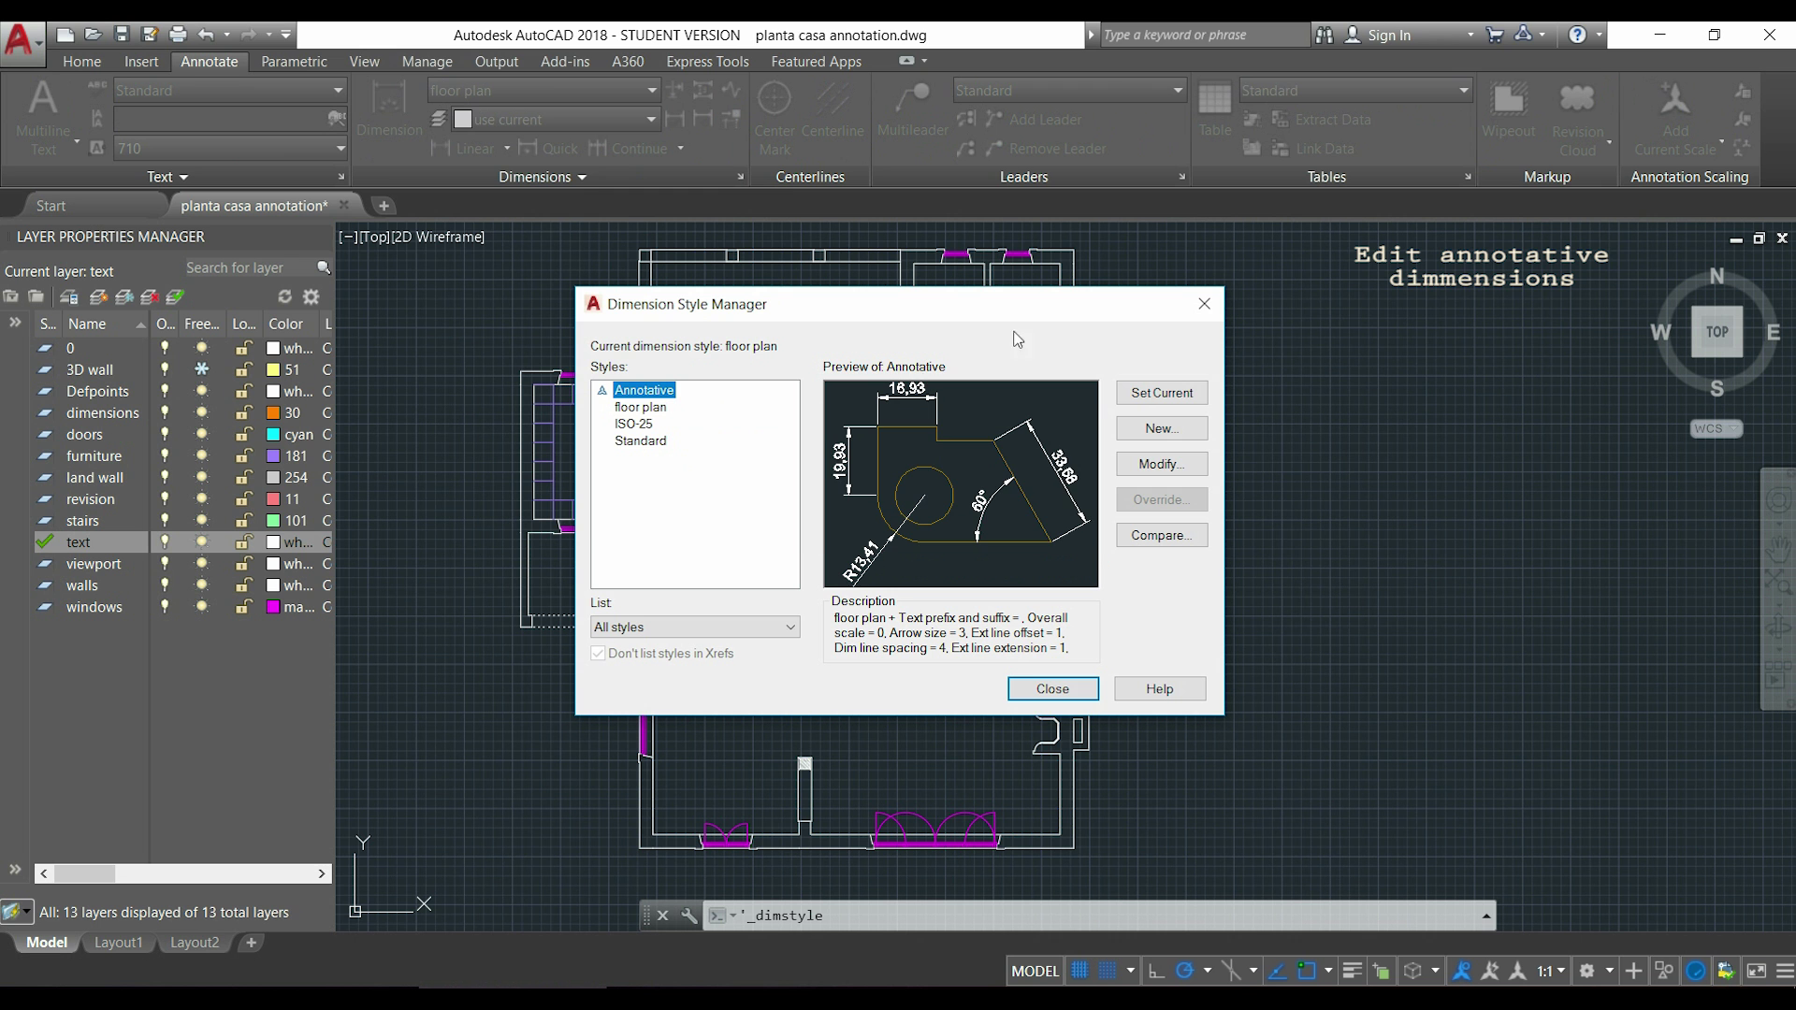
click(1199, 475)
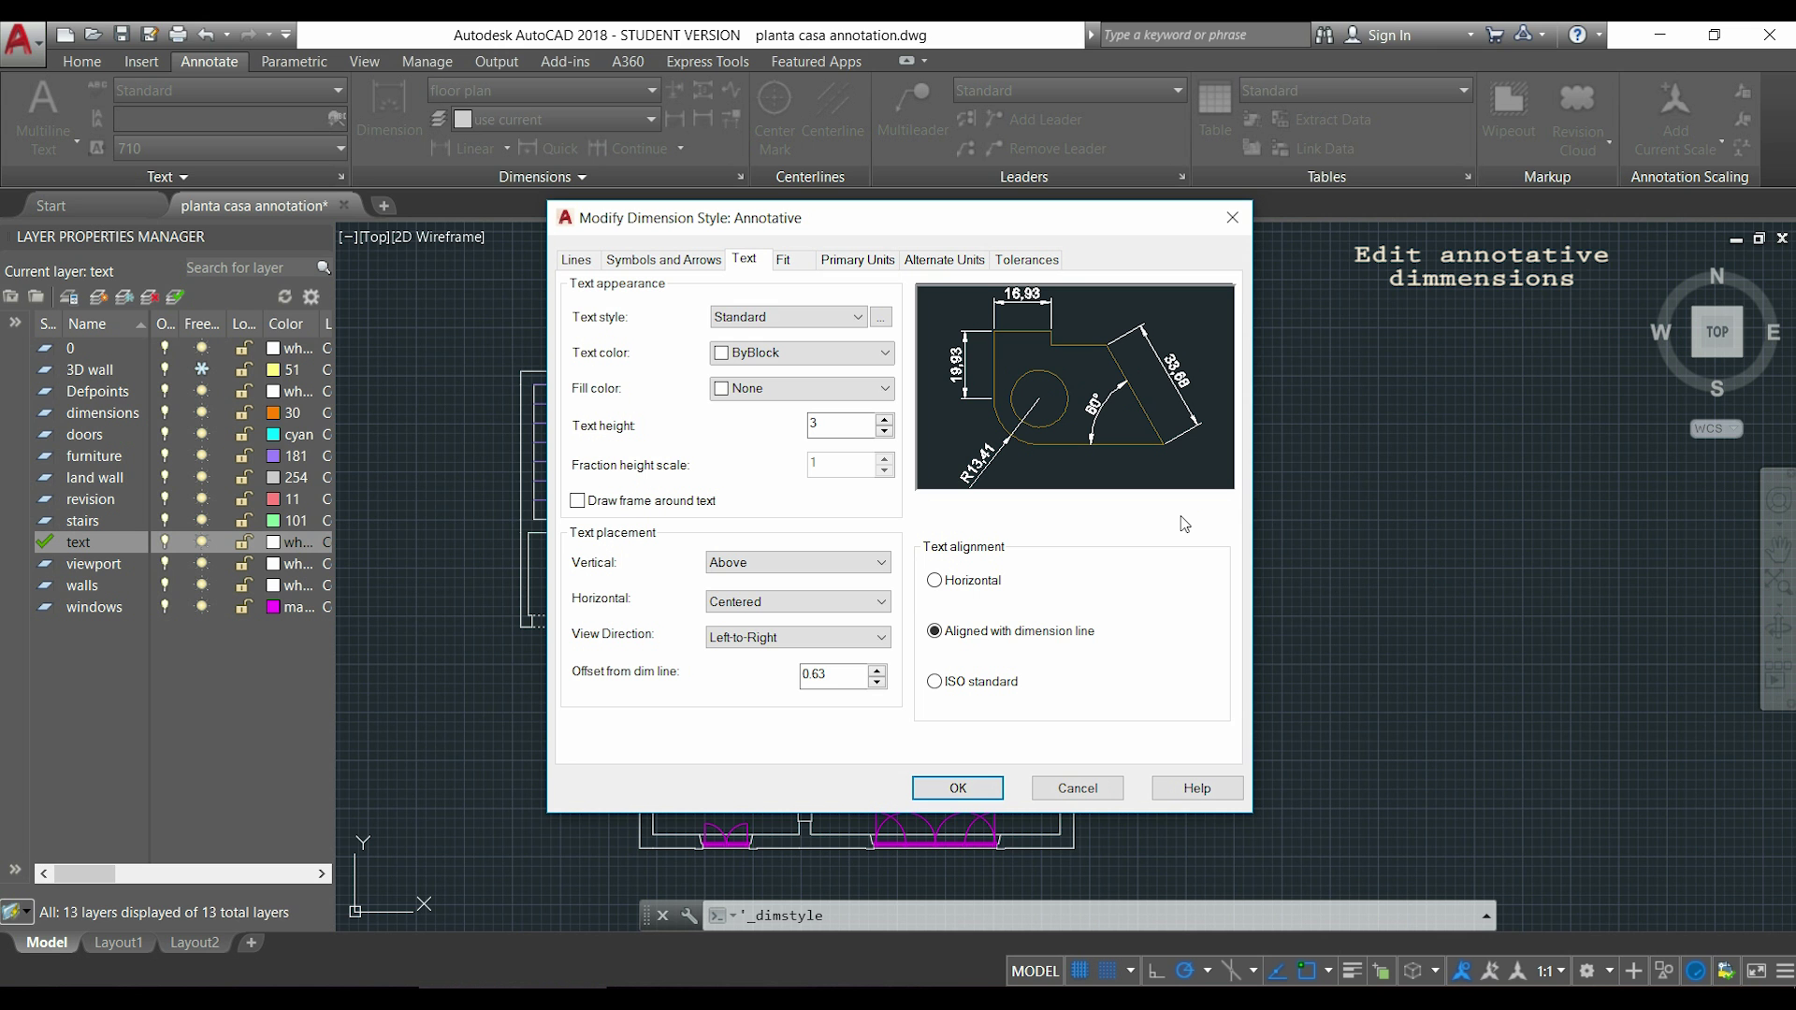
click(687, 262)
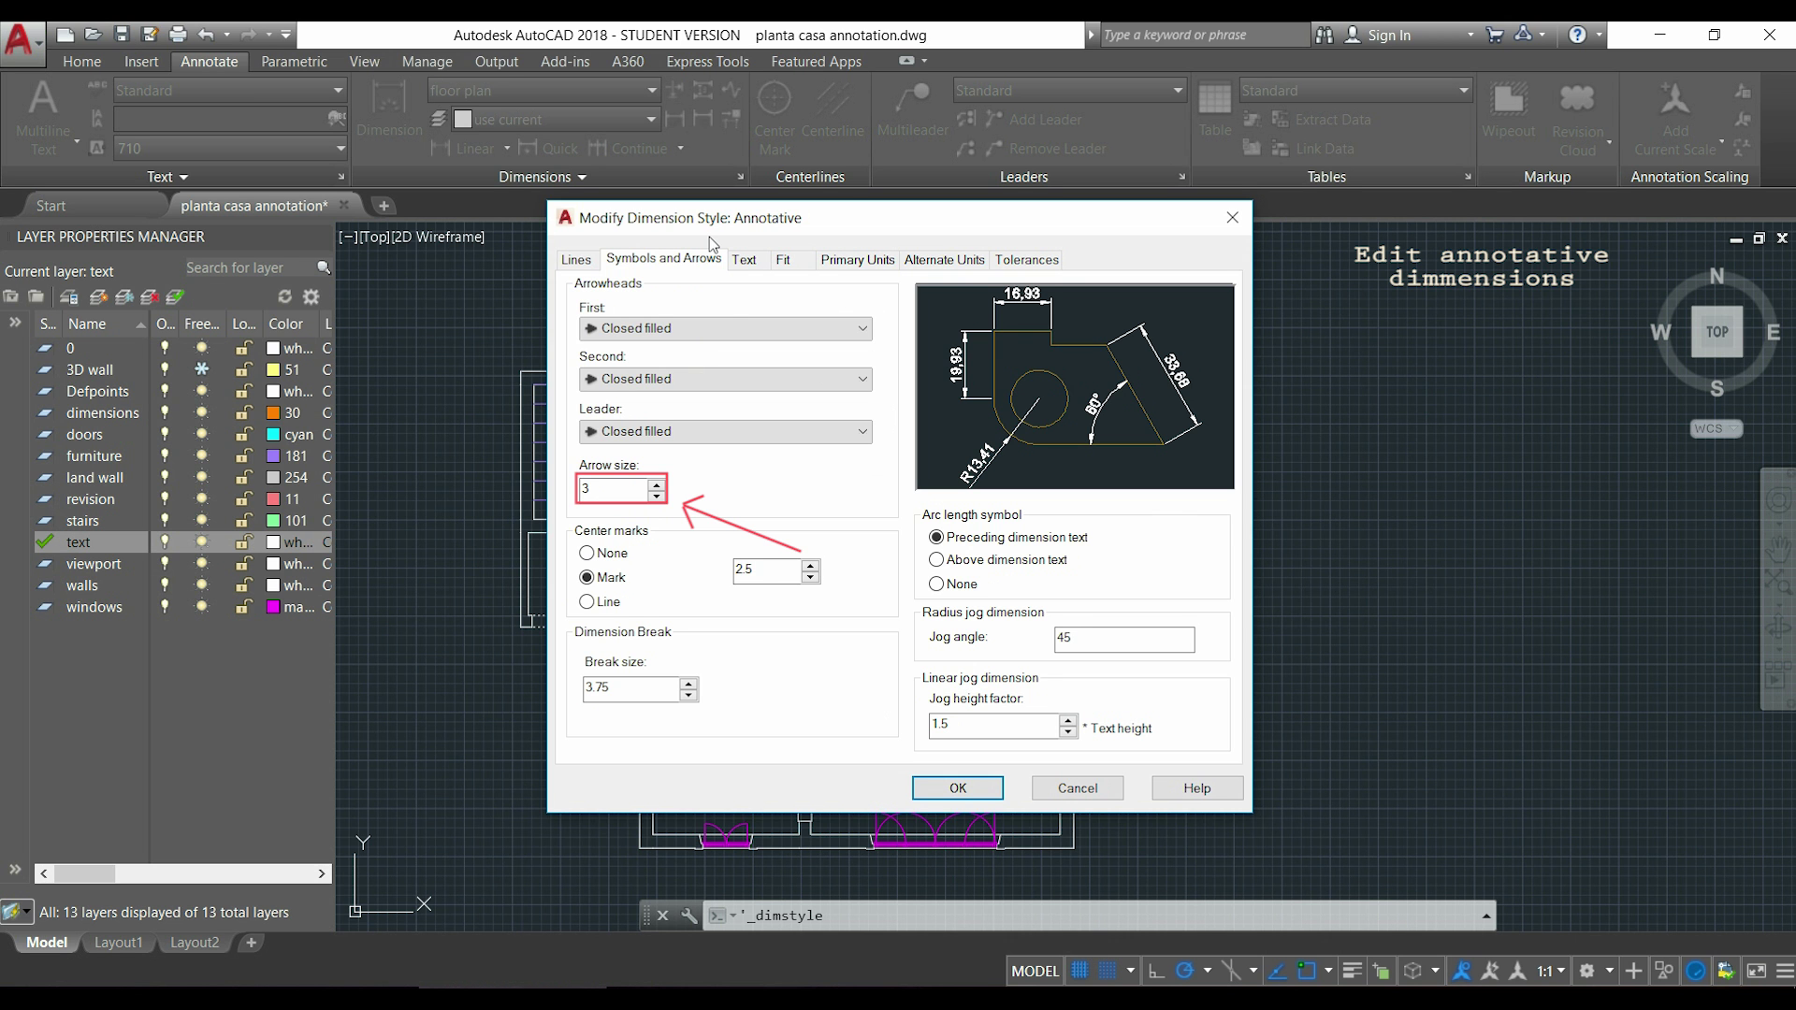
click(958, 786)
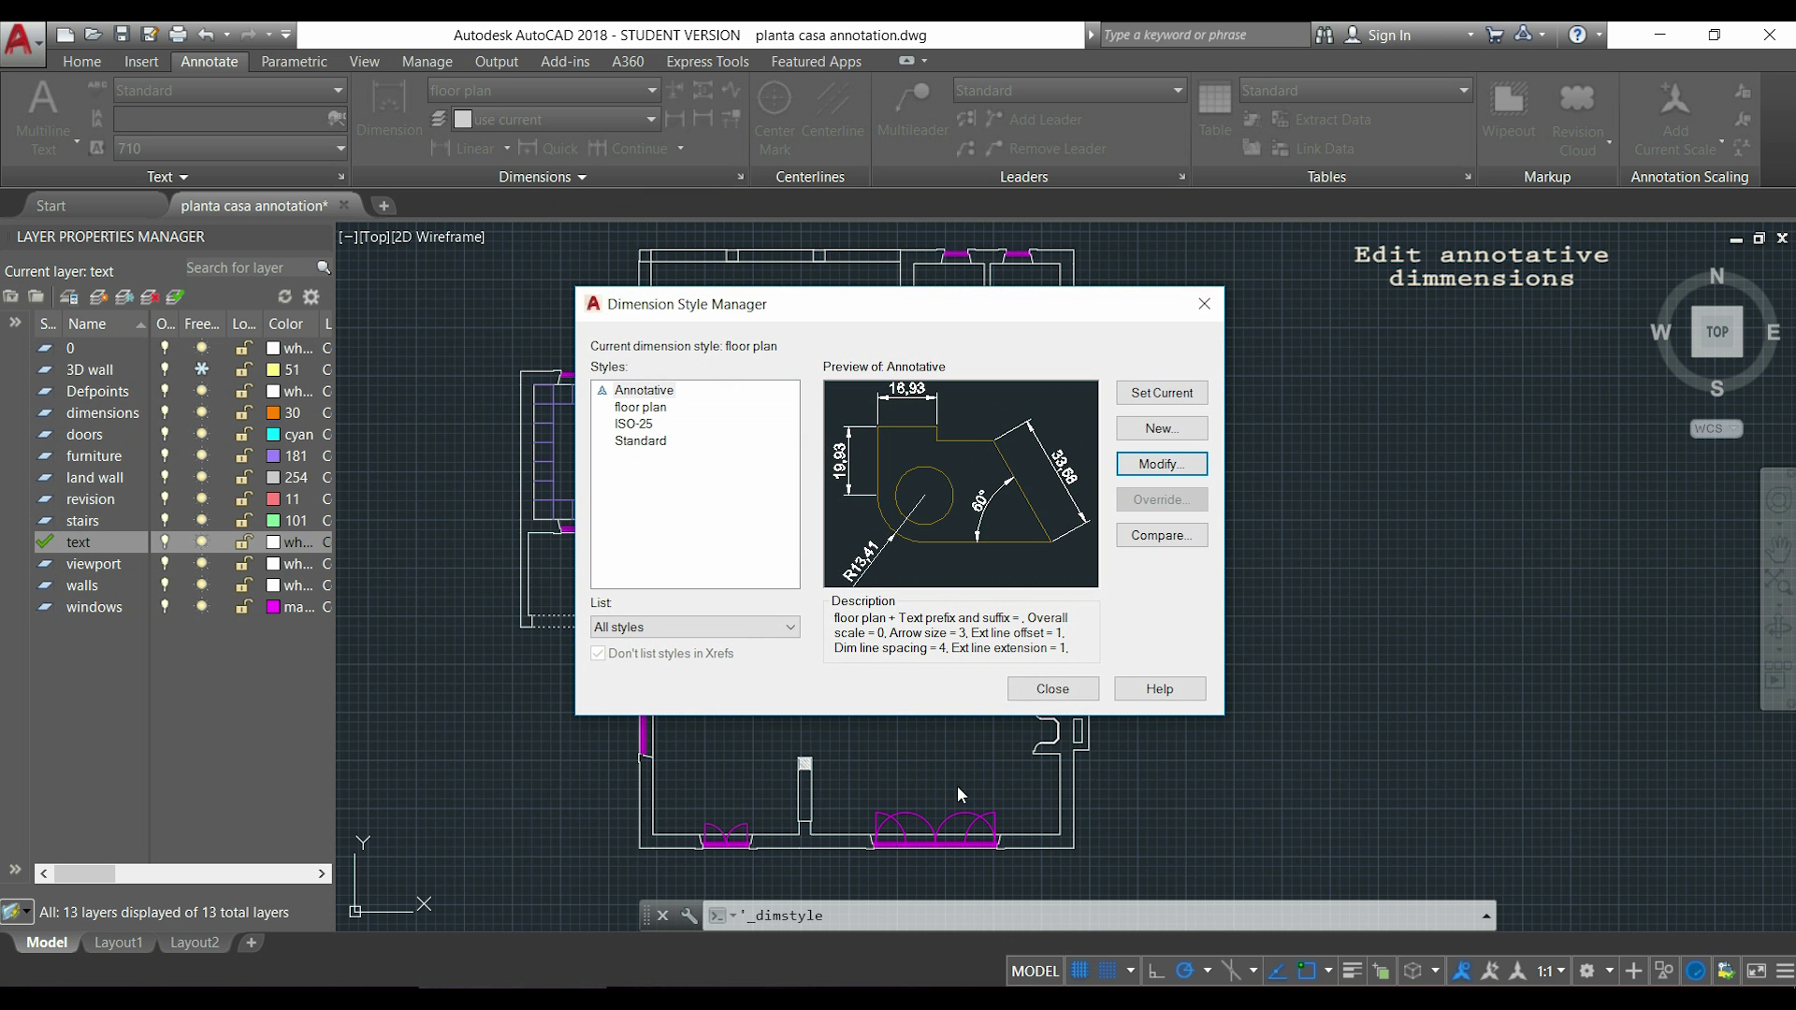
click(1052, 690)
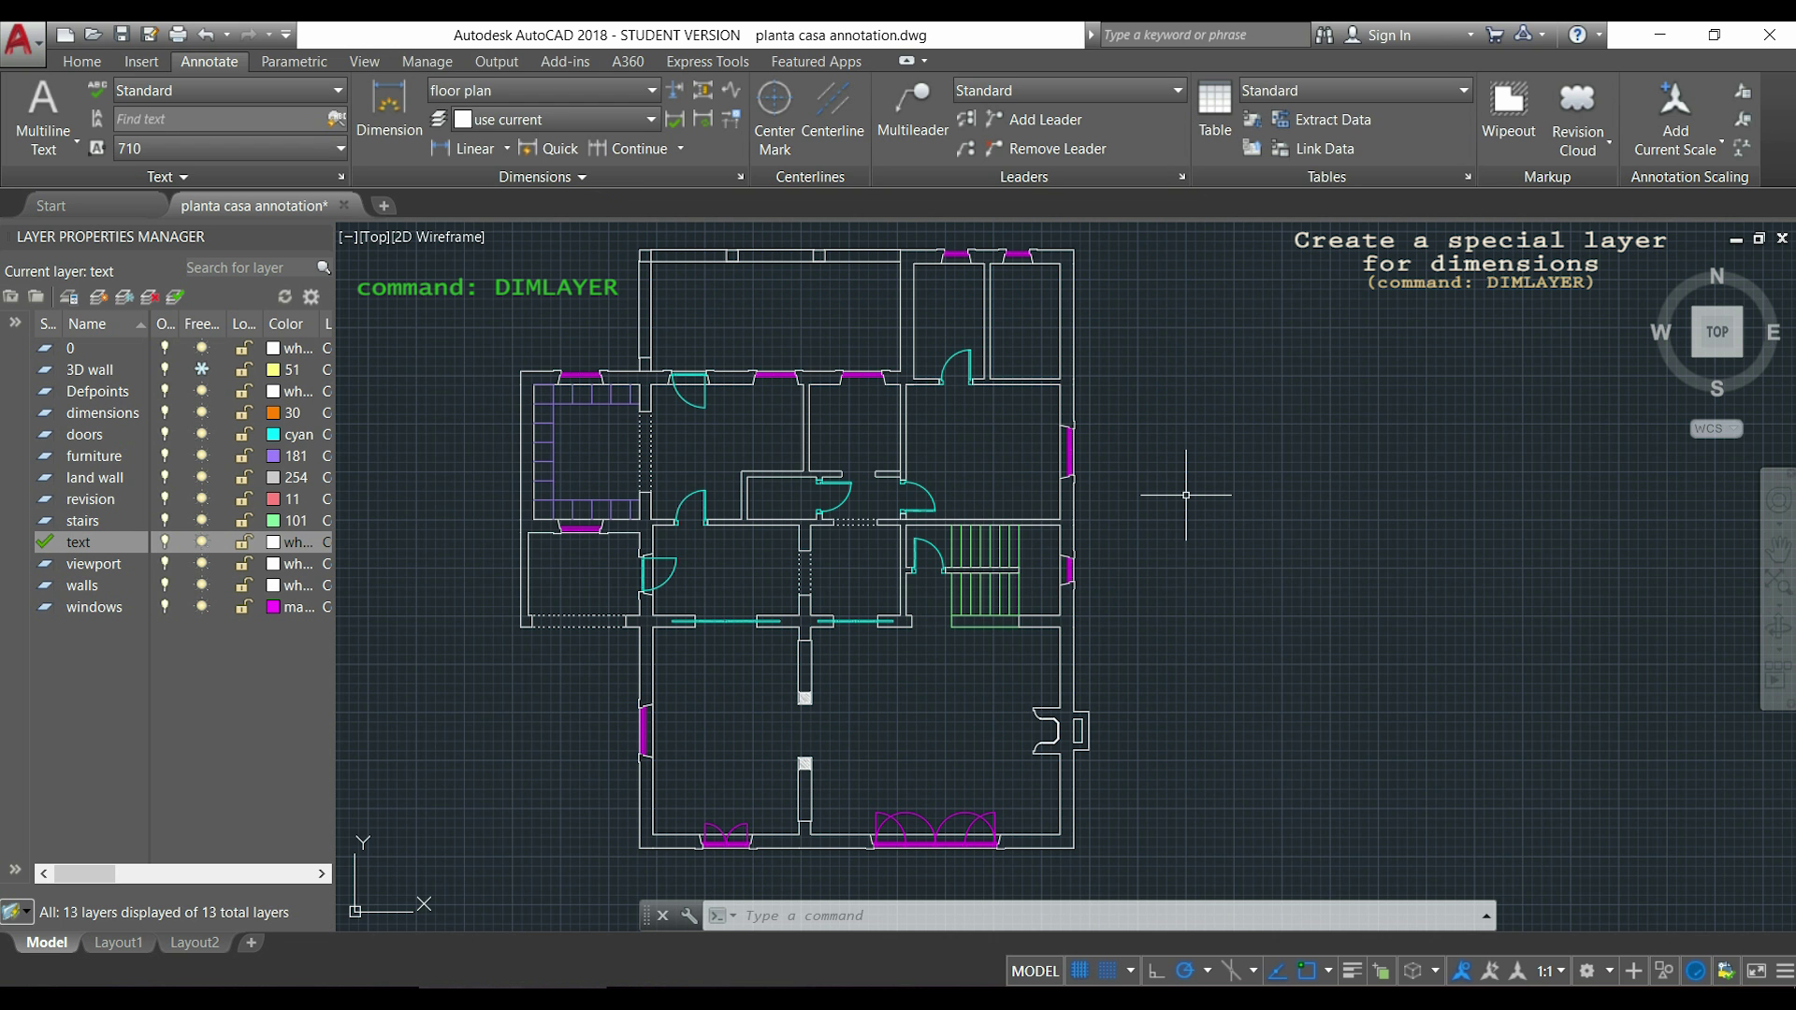
Set DIMLAYER to the 'dimensions' layer so new dimensions are placed on it.
text(dimlayer)
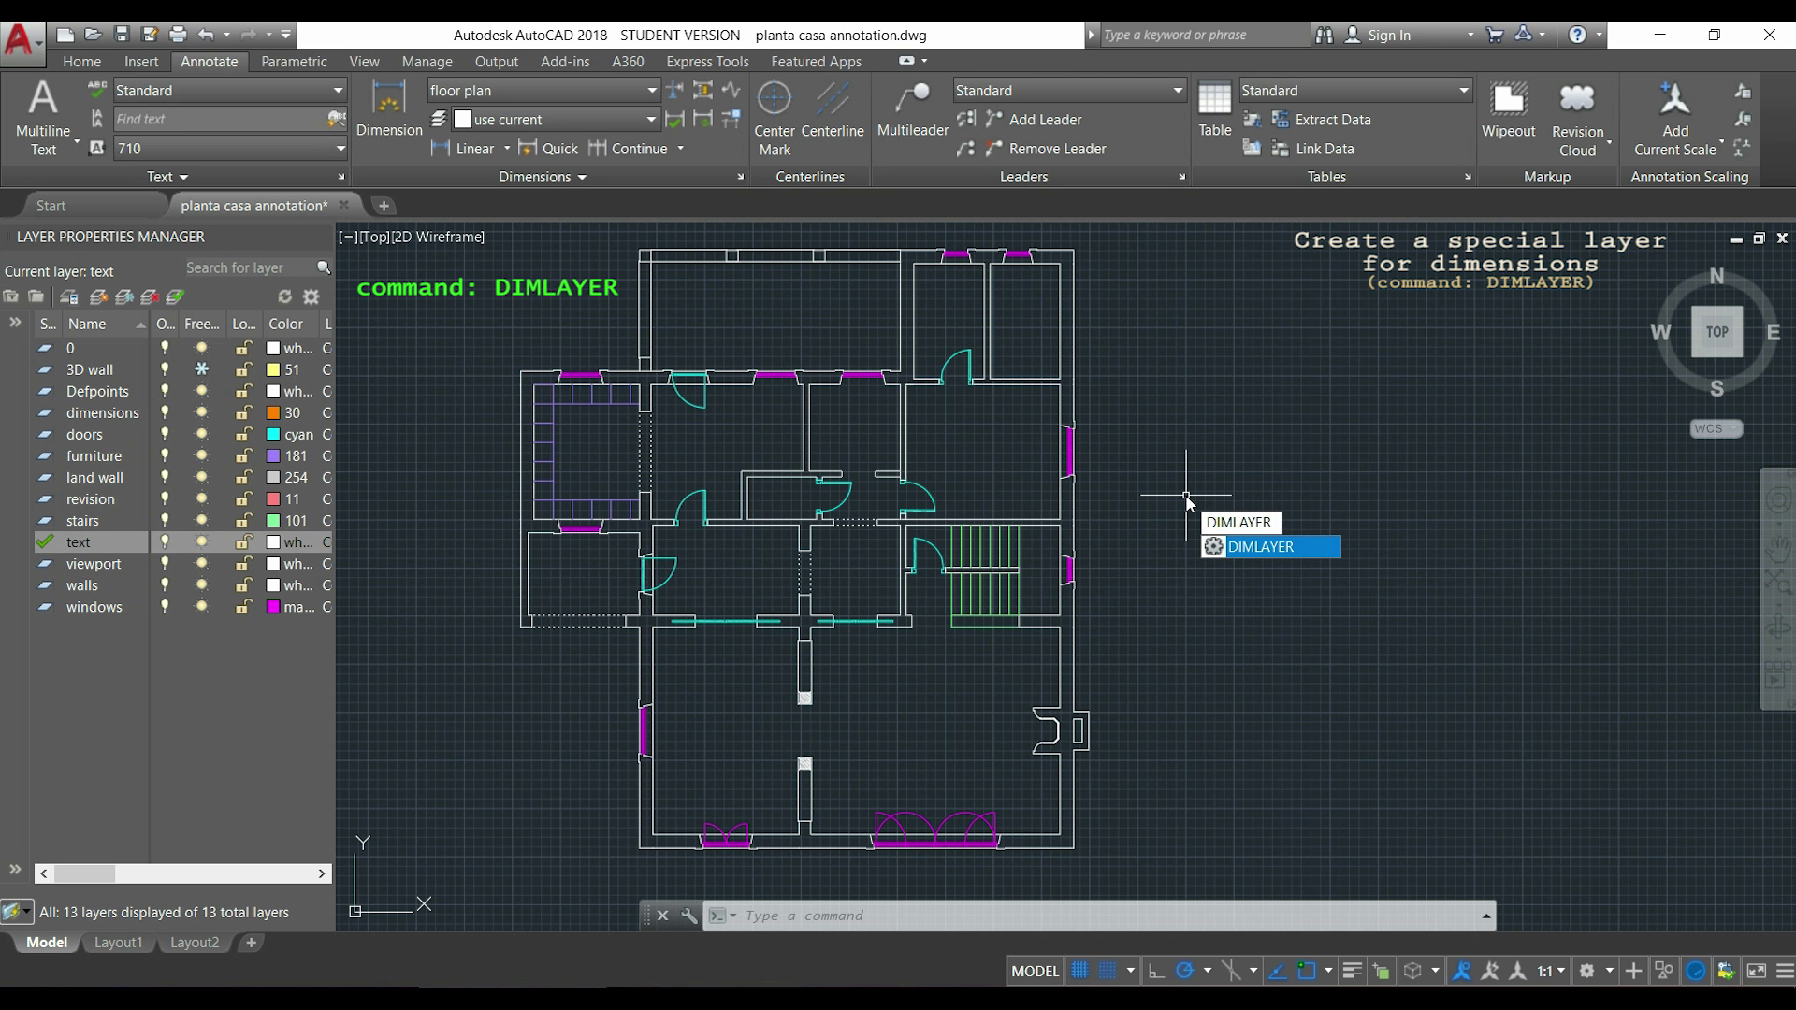
key(Return)
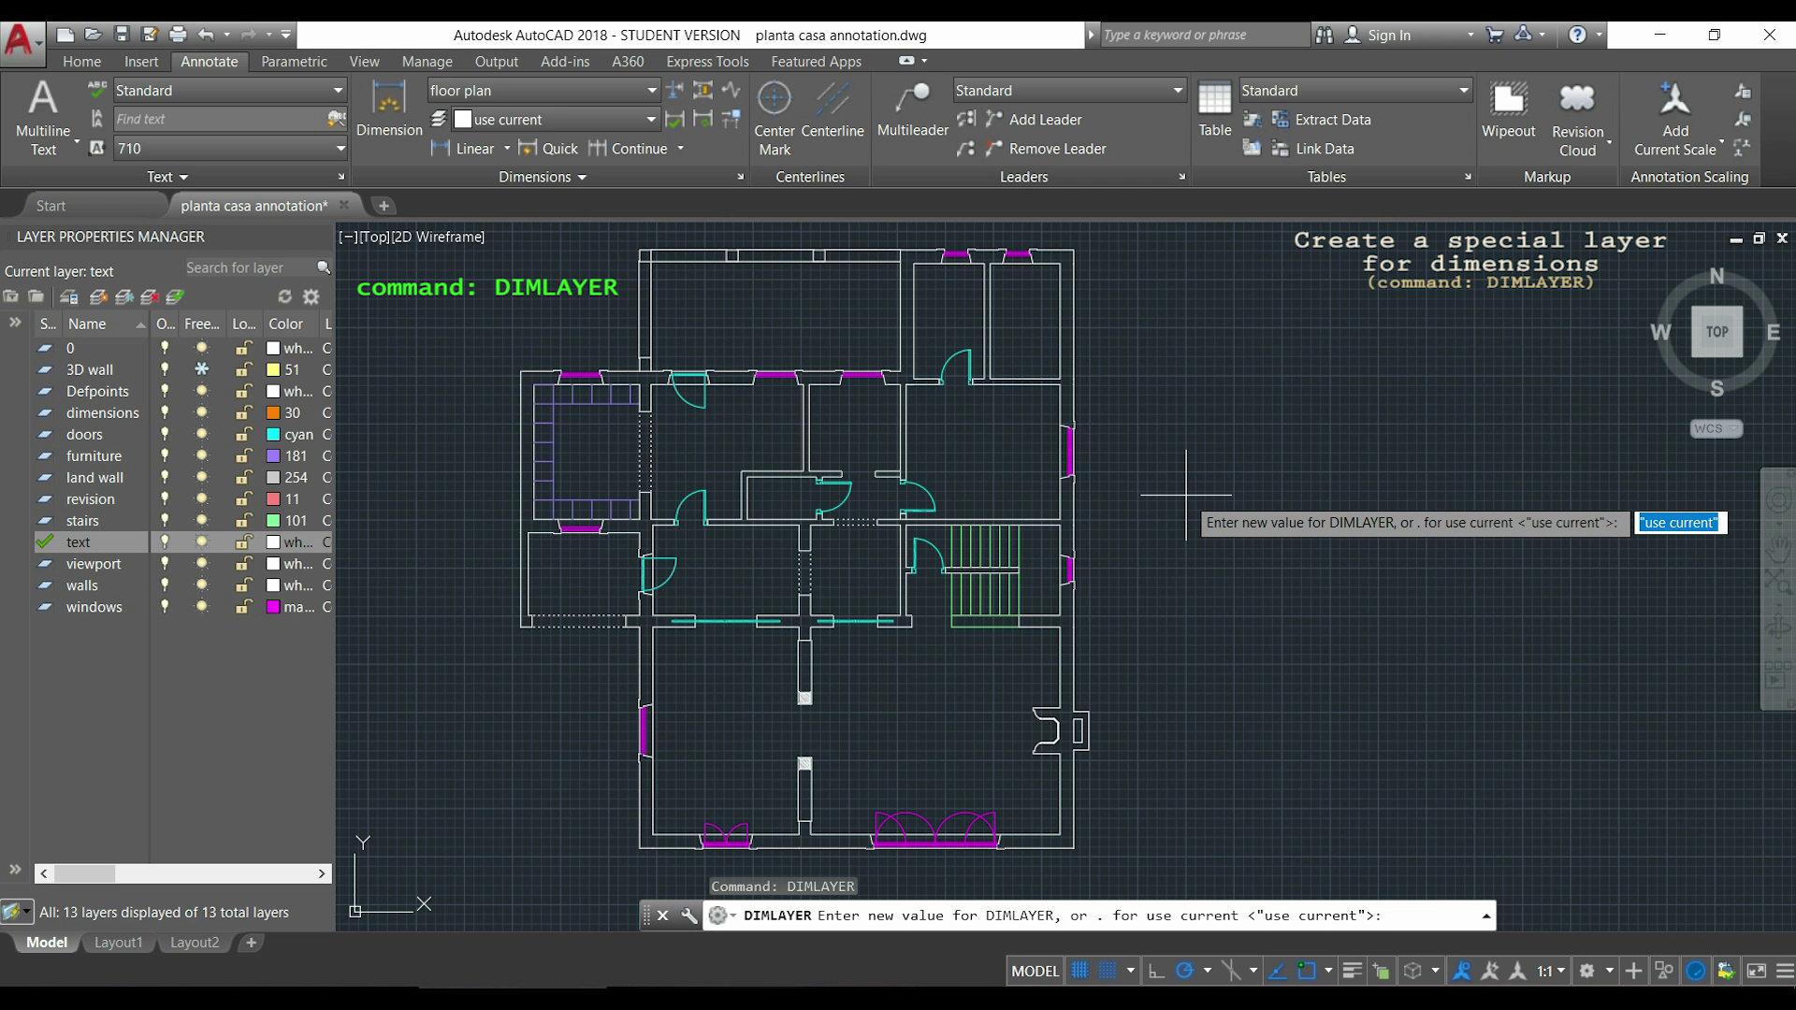
text(dimensio)
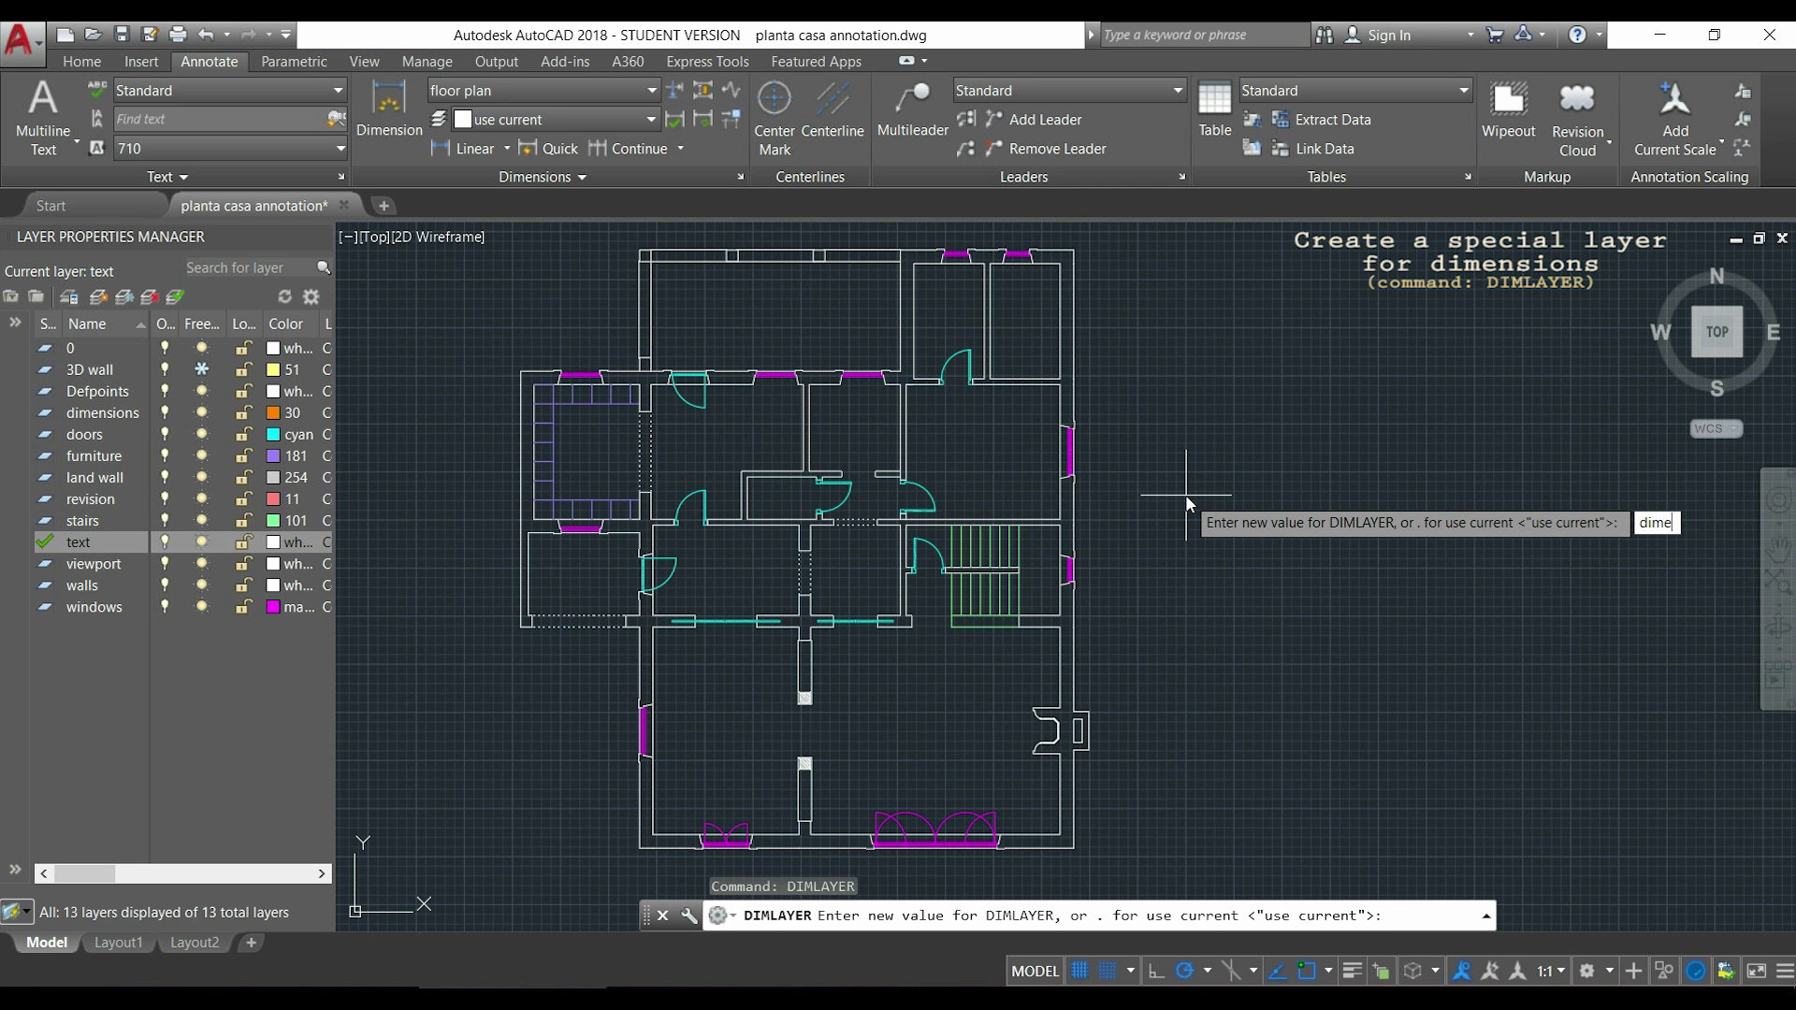
text(ns)
key(Return)
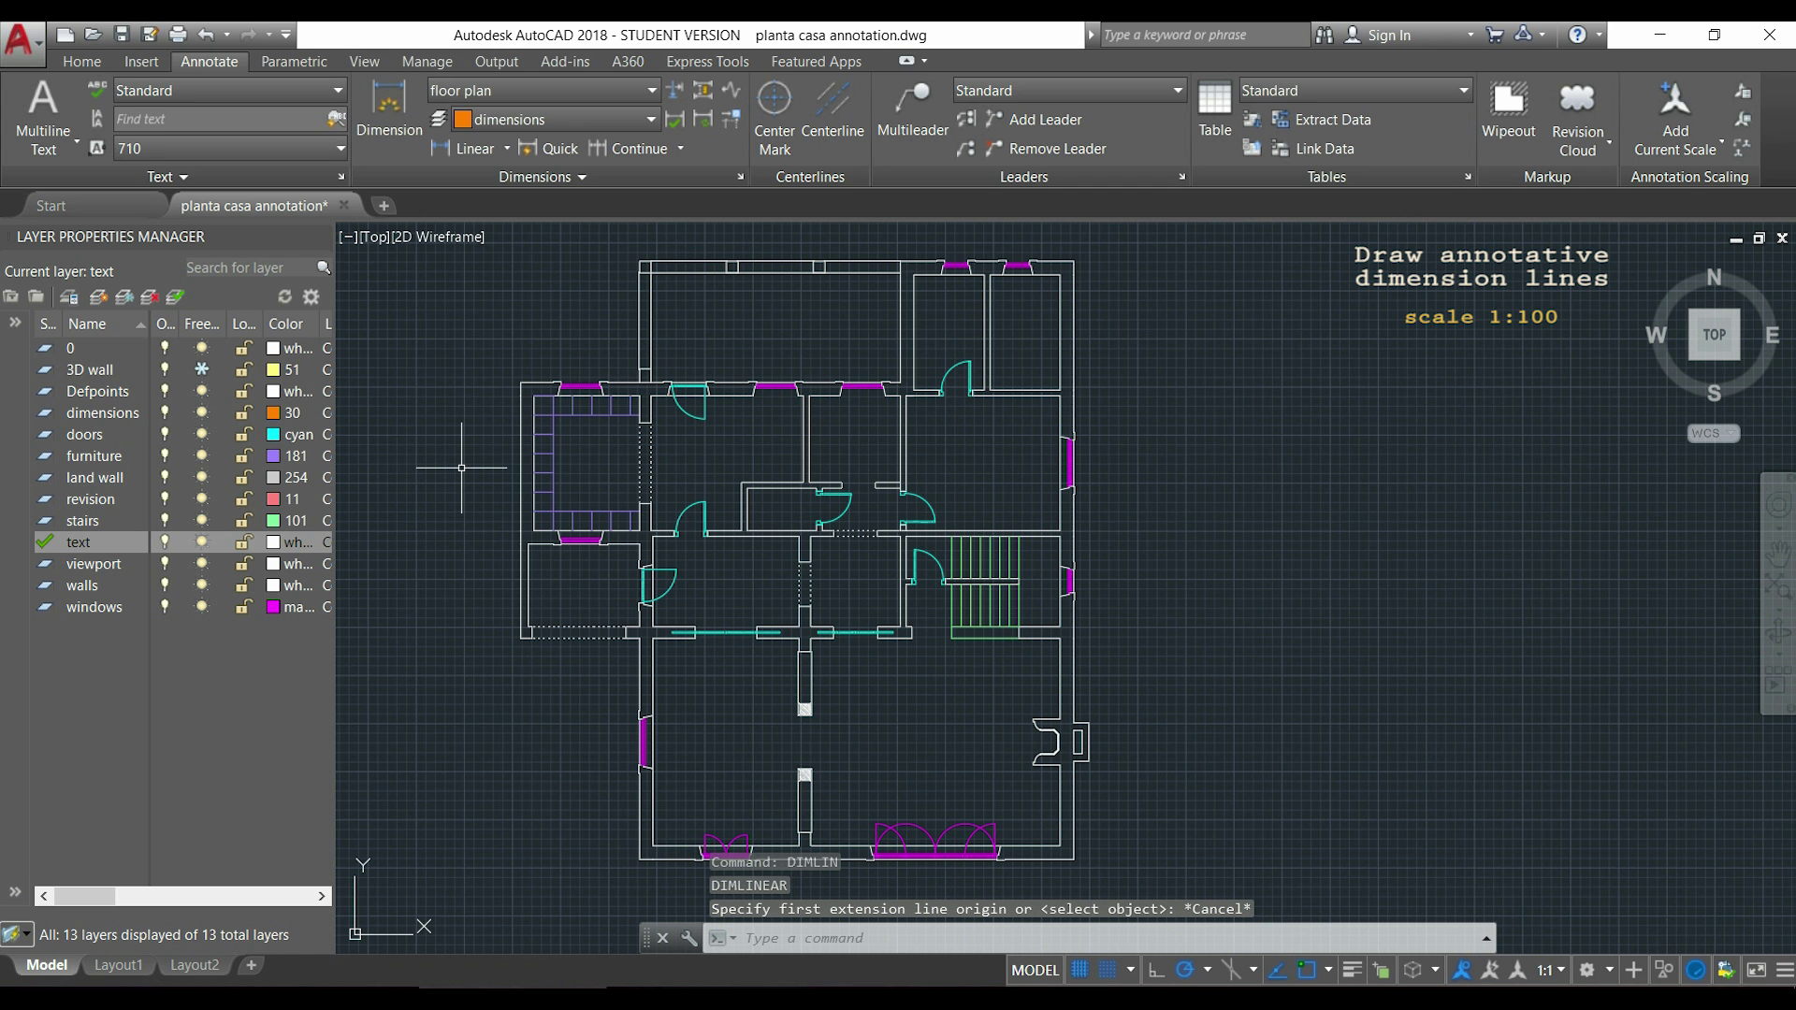
Set the annotation scale to 1:100 and add a 3.09 linear dimension above the top wall.
click(1570, 973)
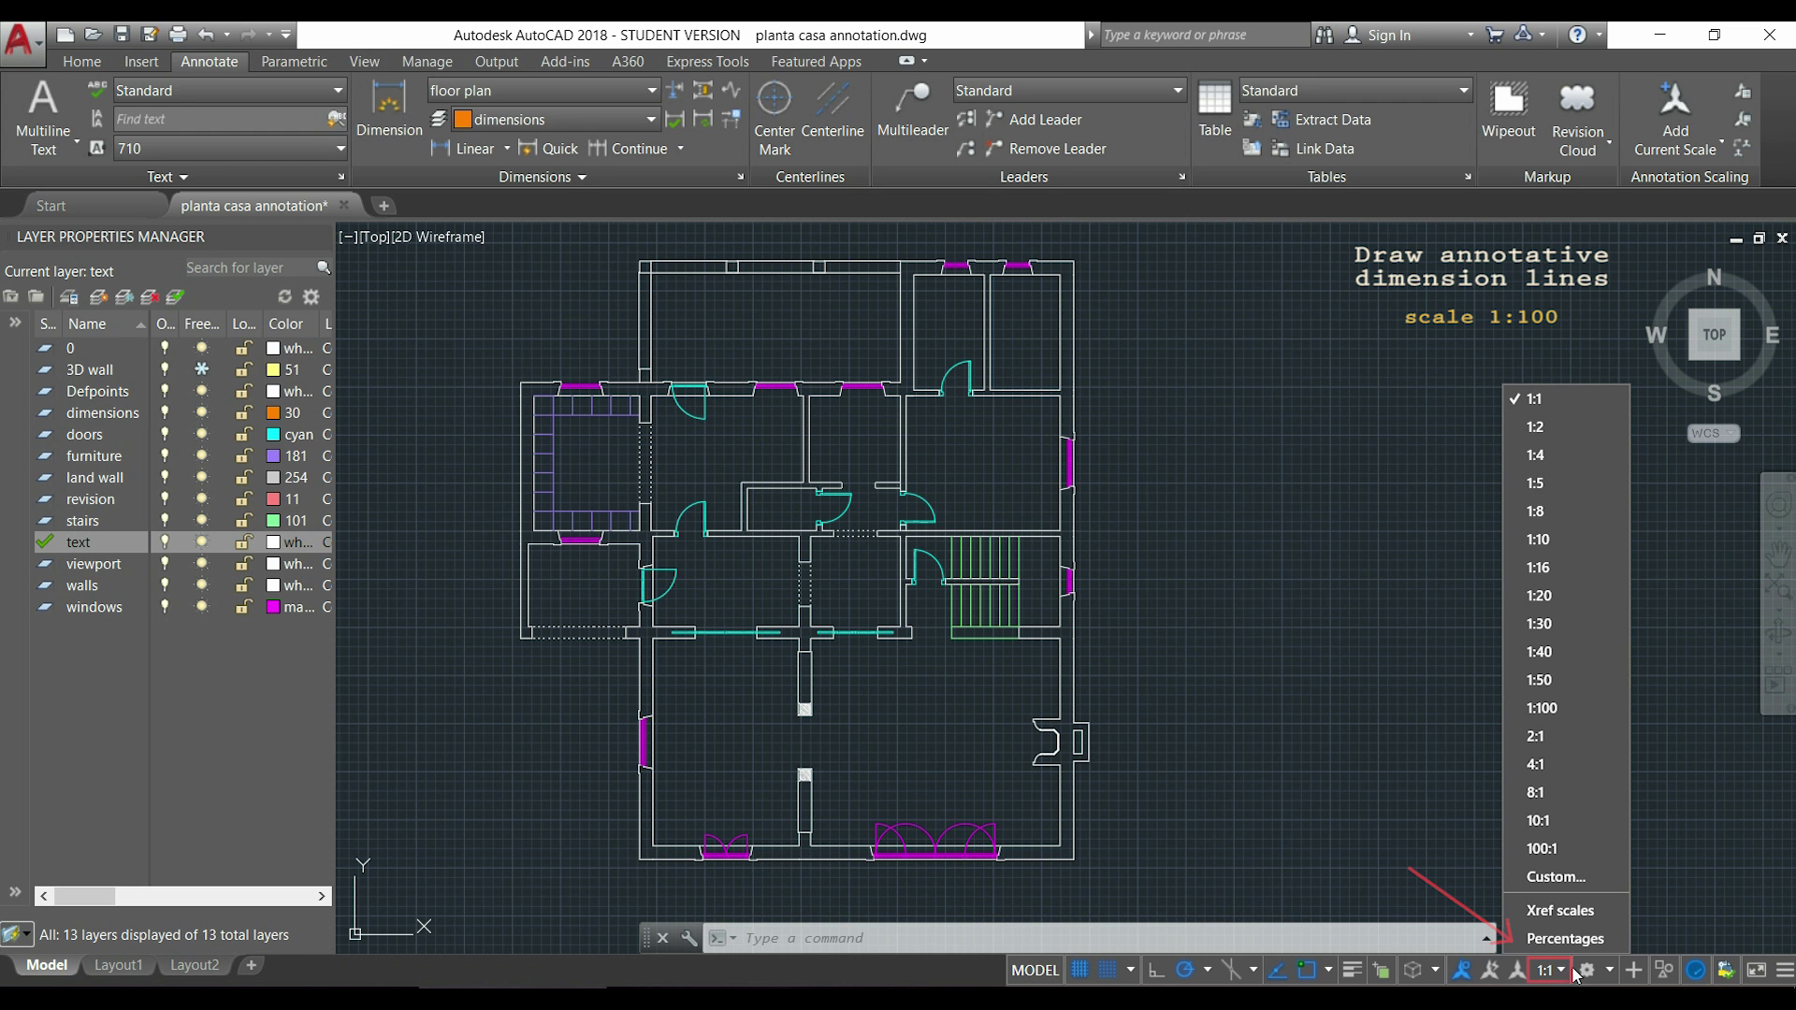
click(1593, 711)
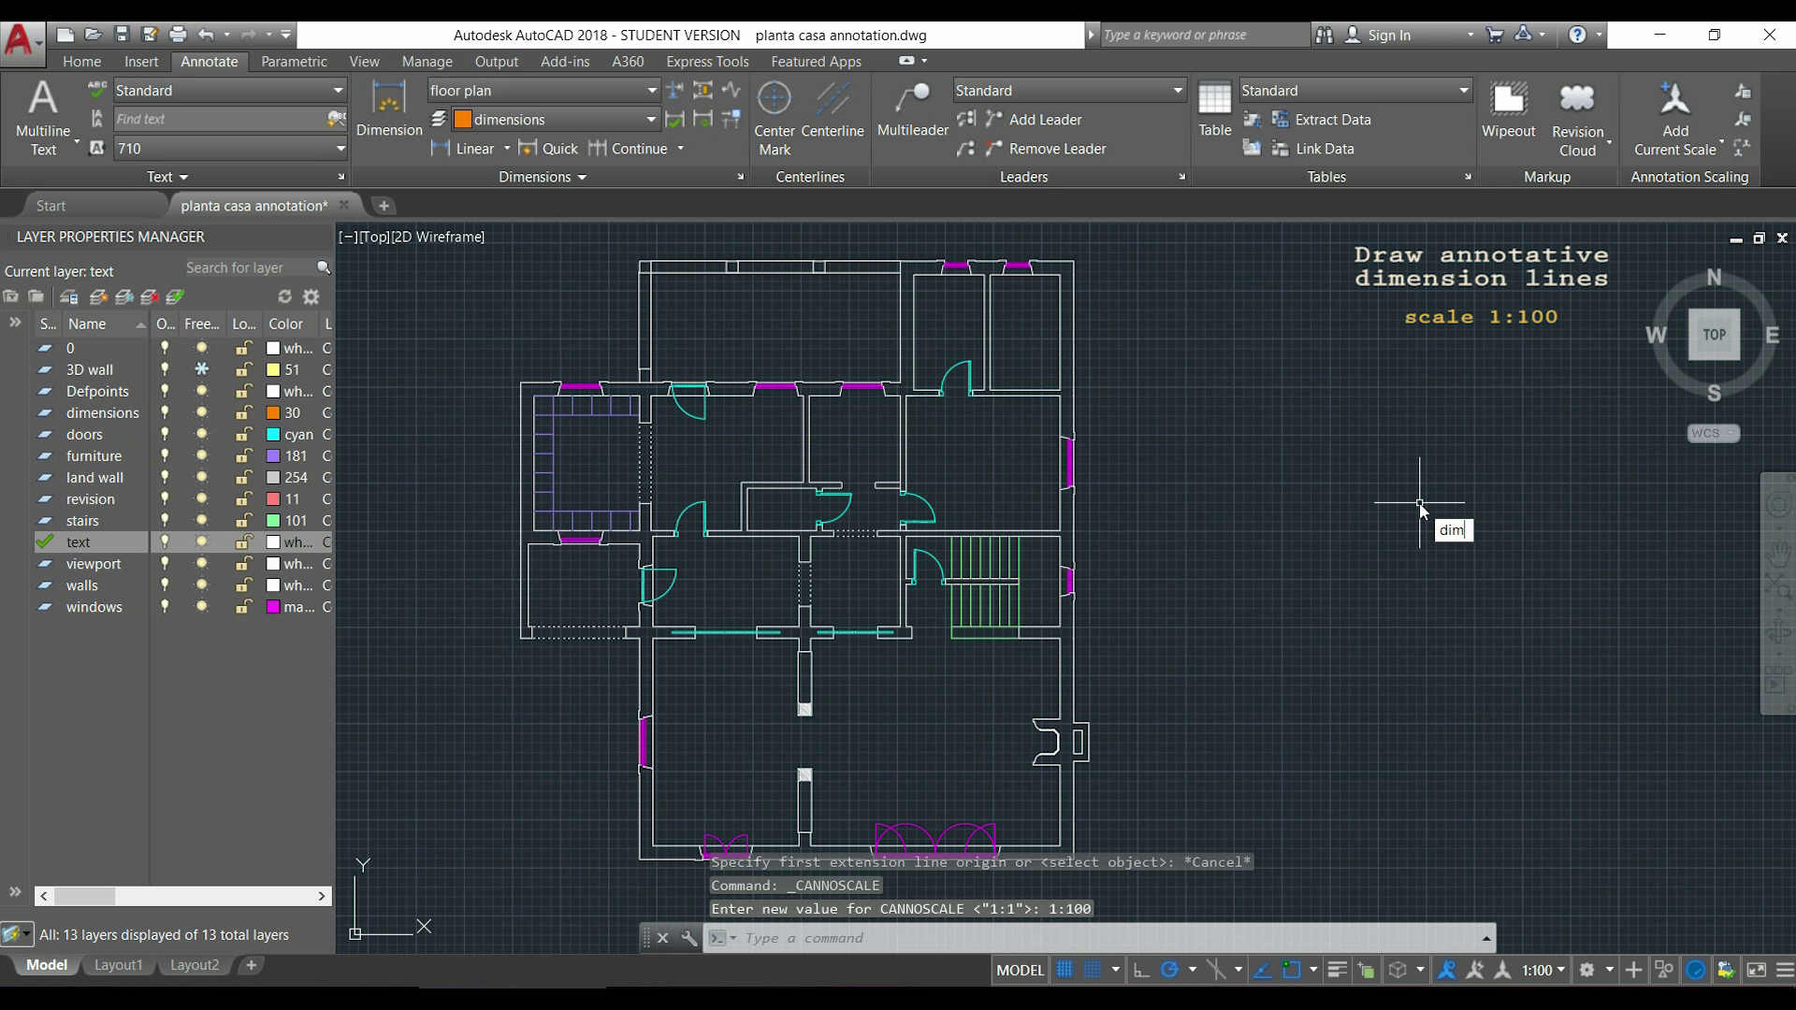
text(imlin)
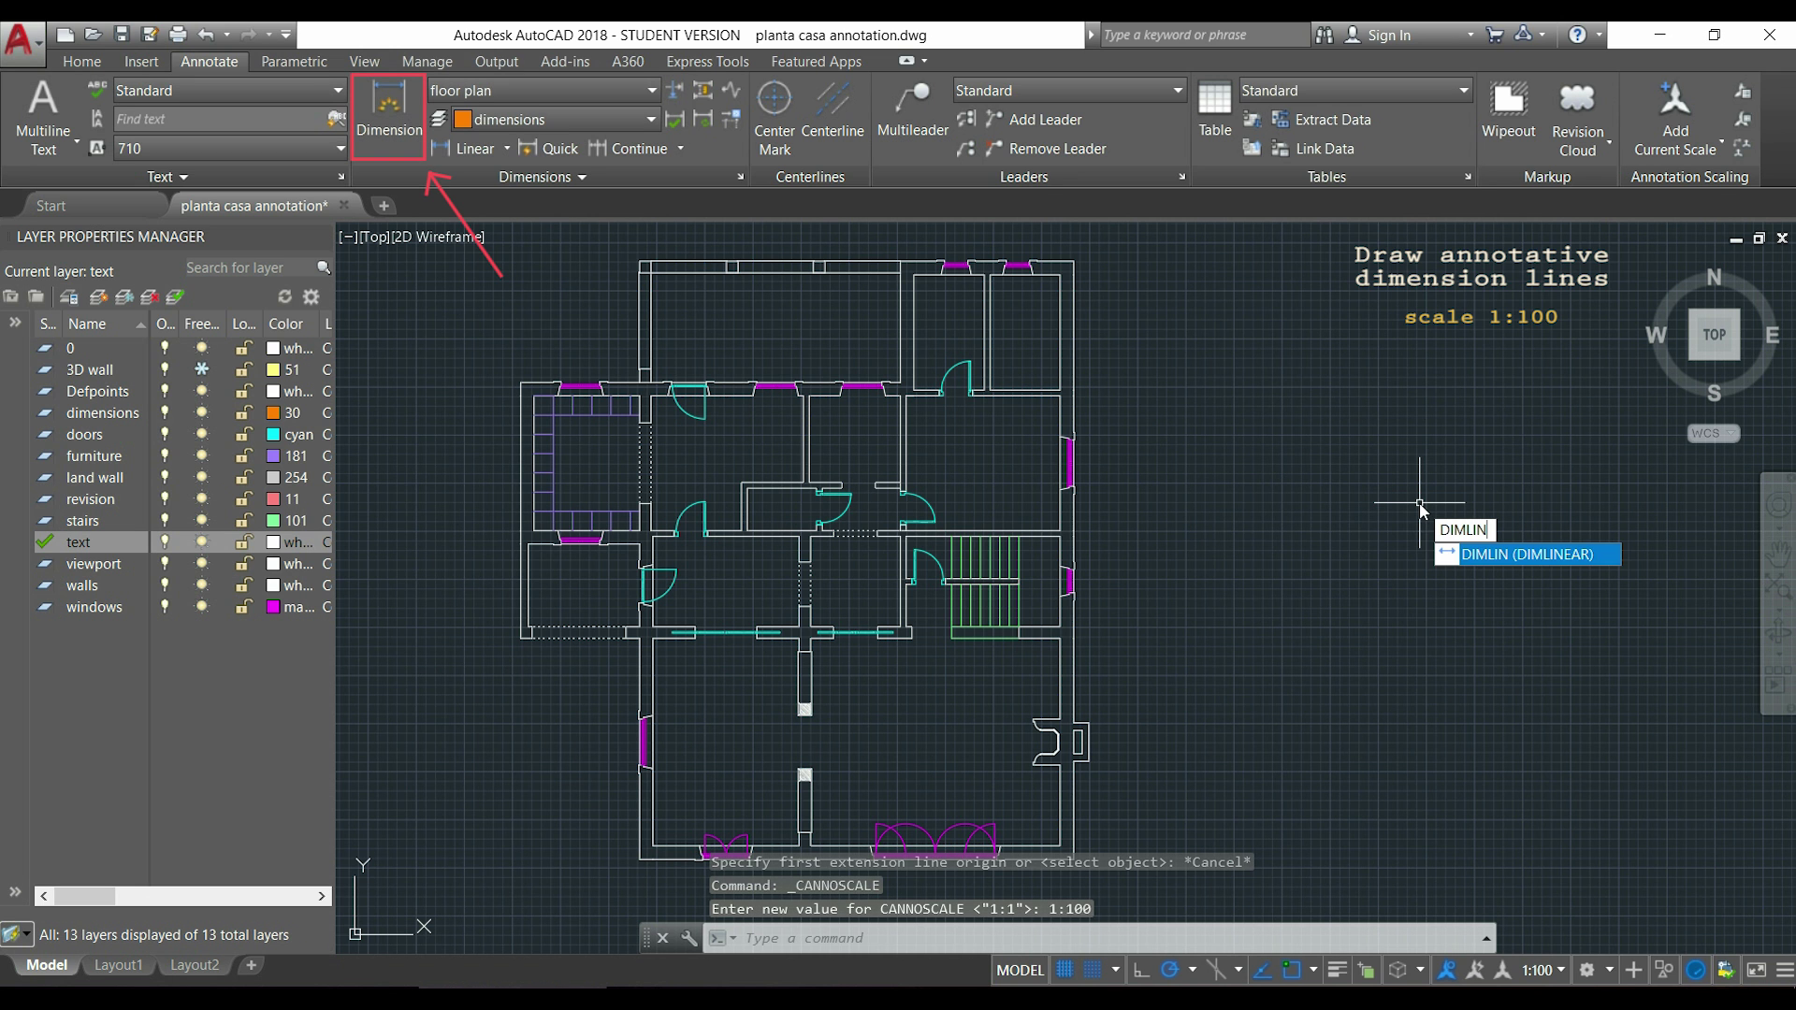
key(Return)
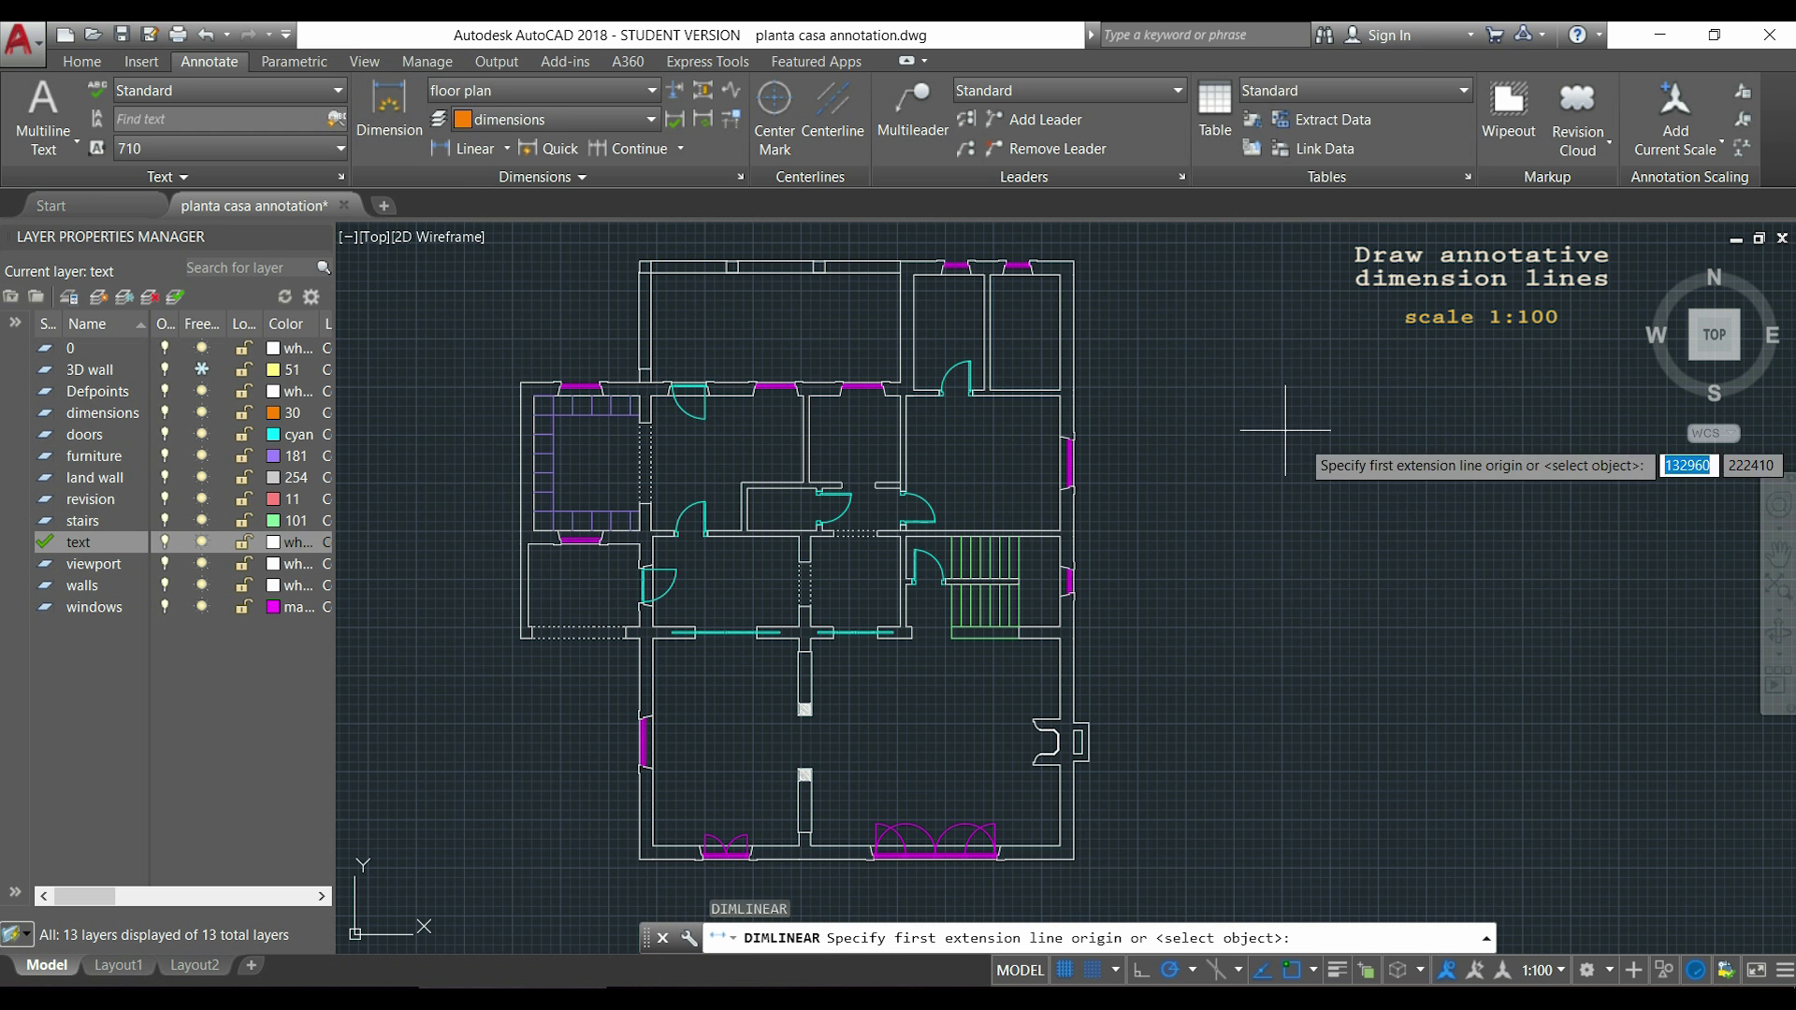
scroll(511, 365, up, 4)
scroll(511, 365, up, 2)
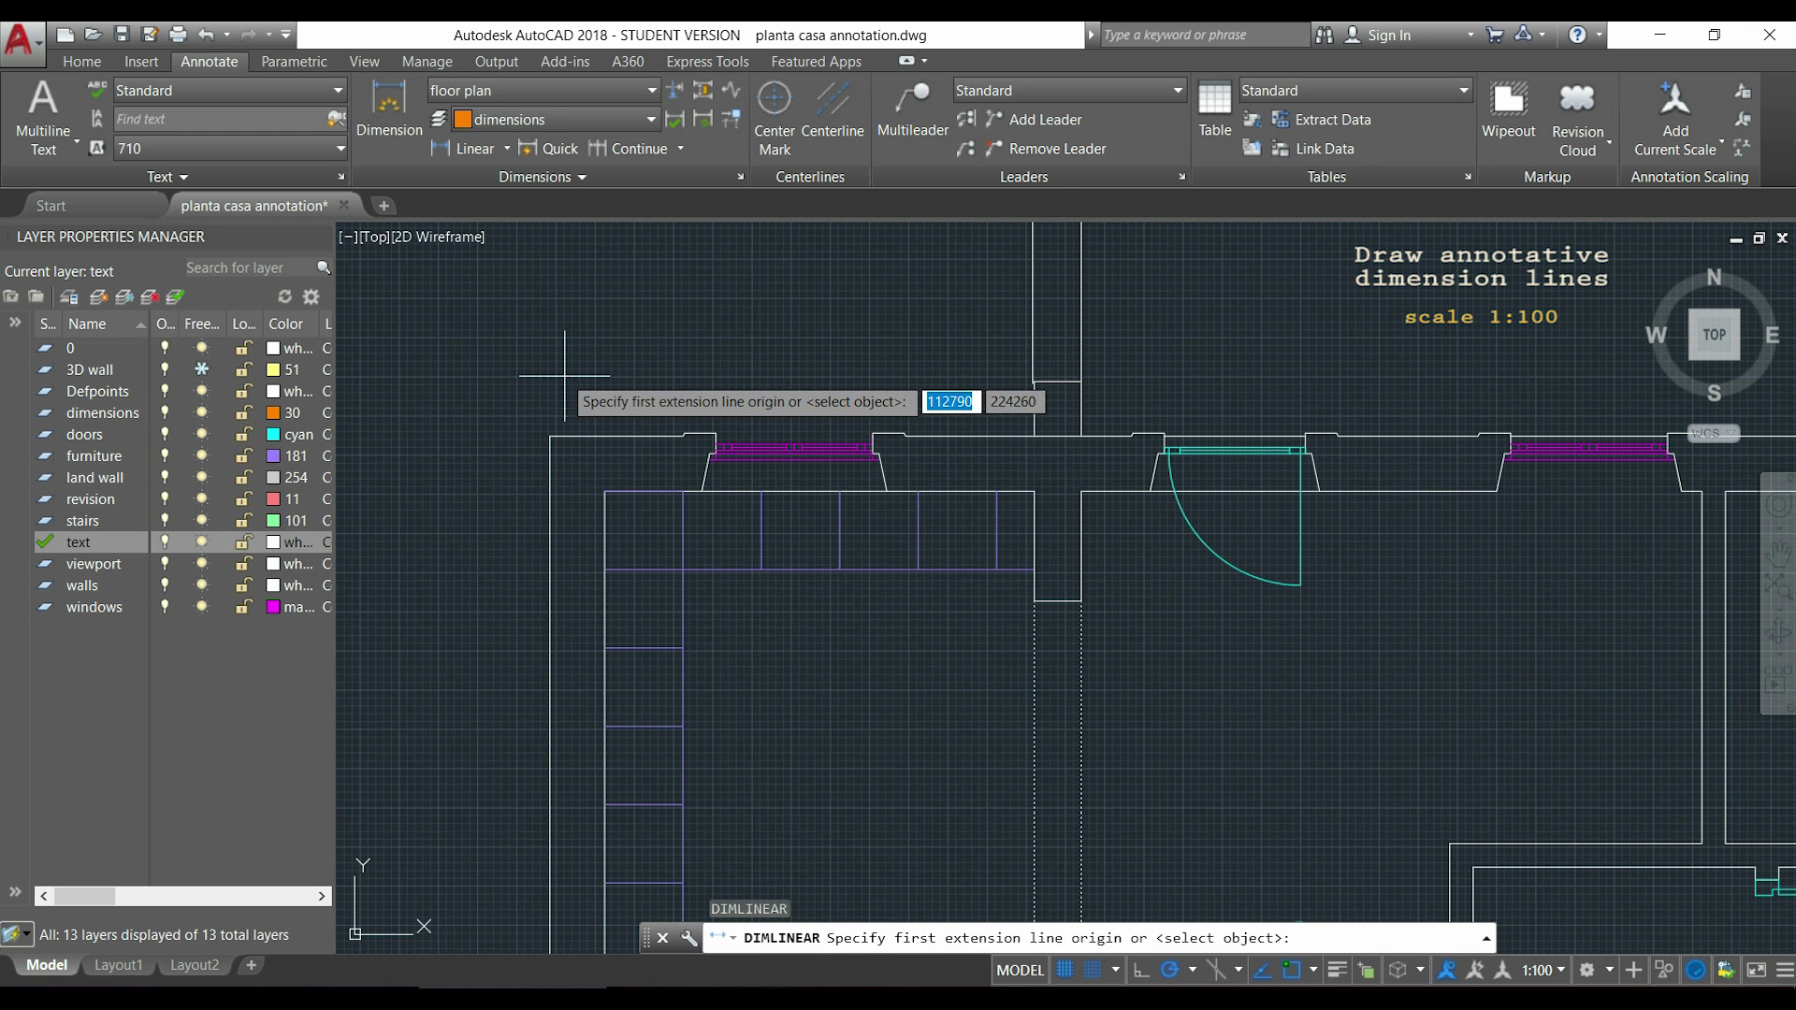
click(550, 436)
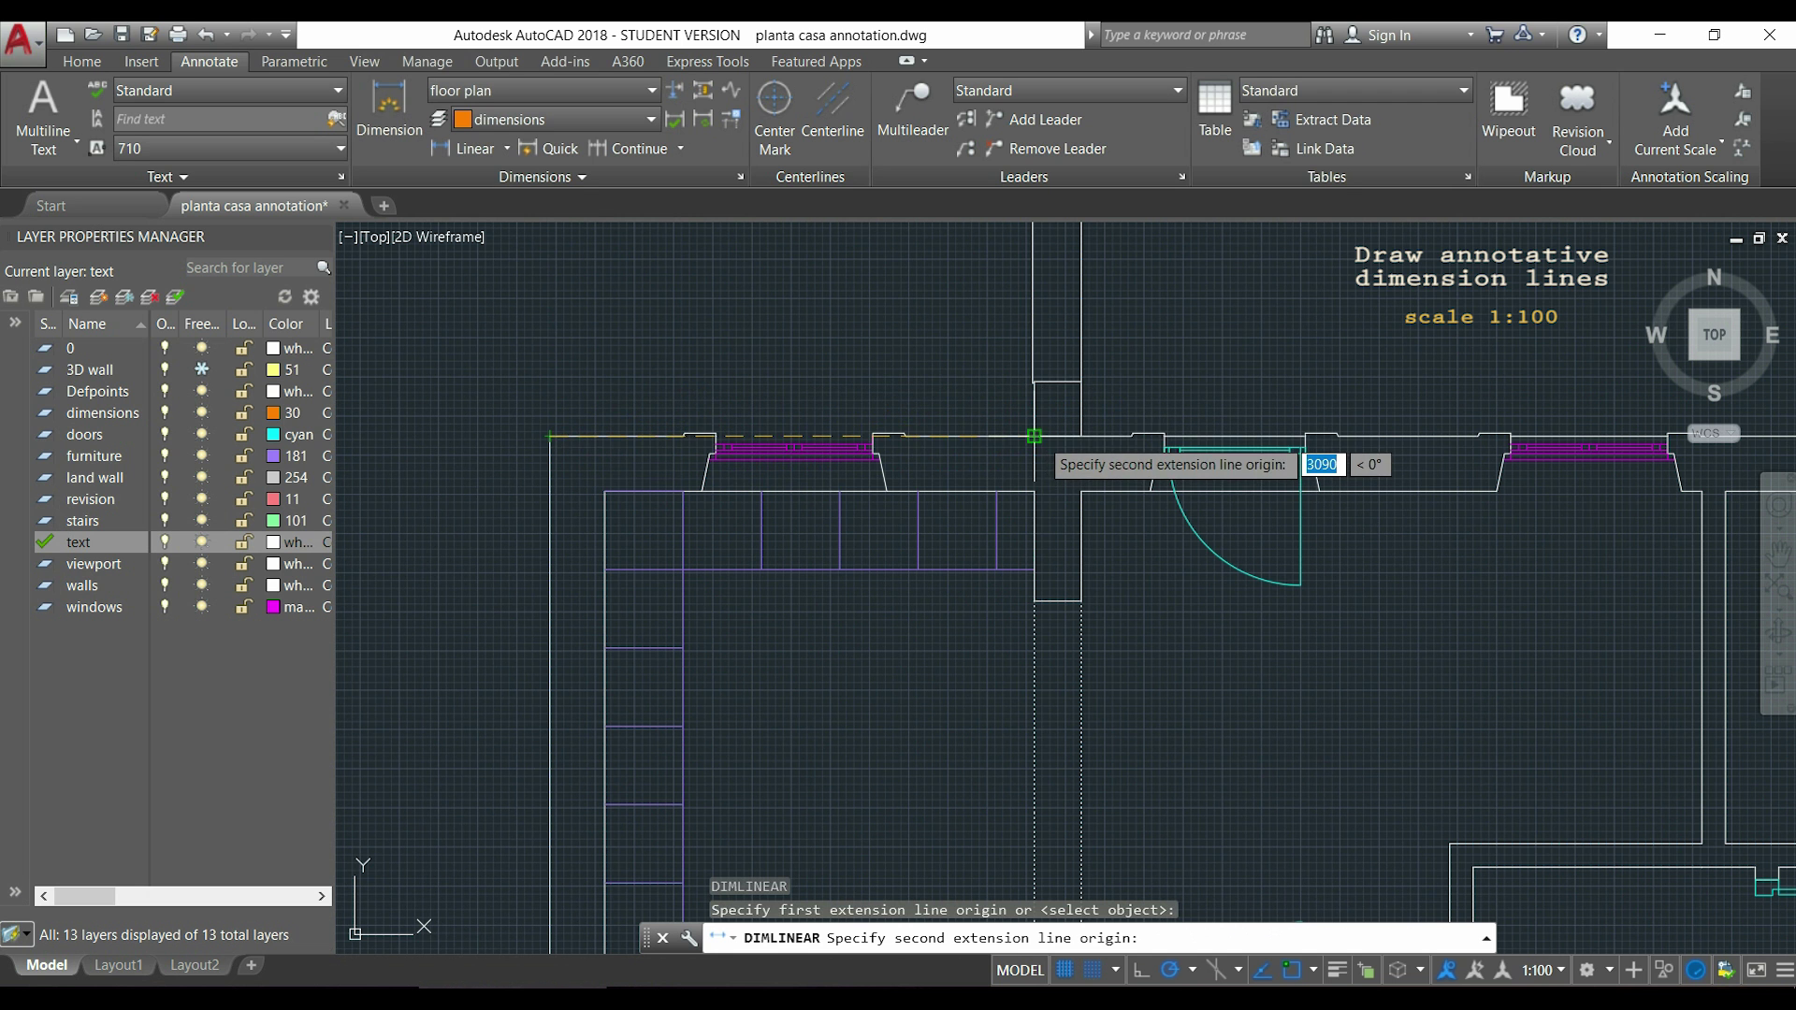
click(1033, 436)
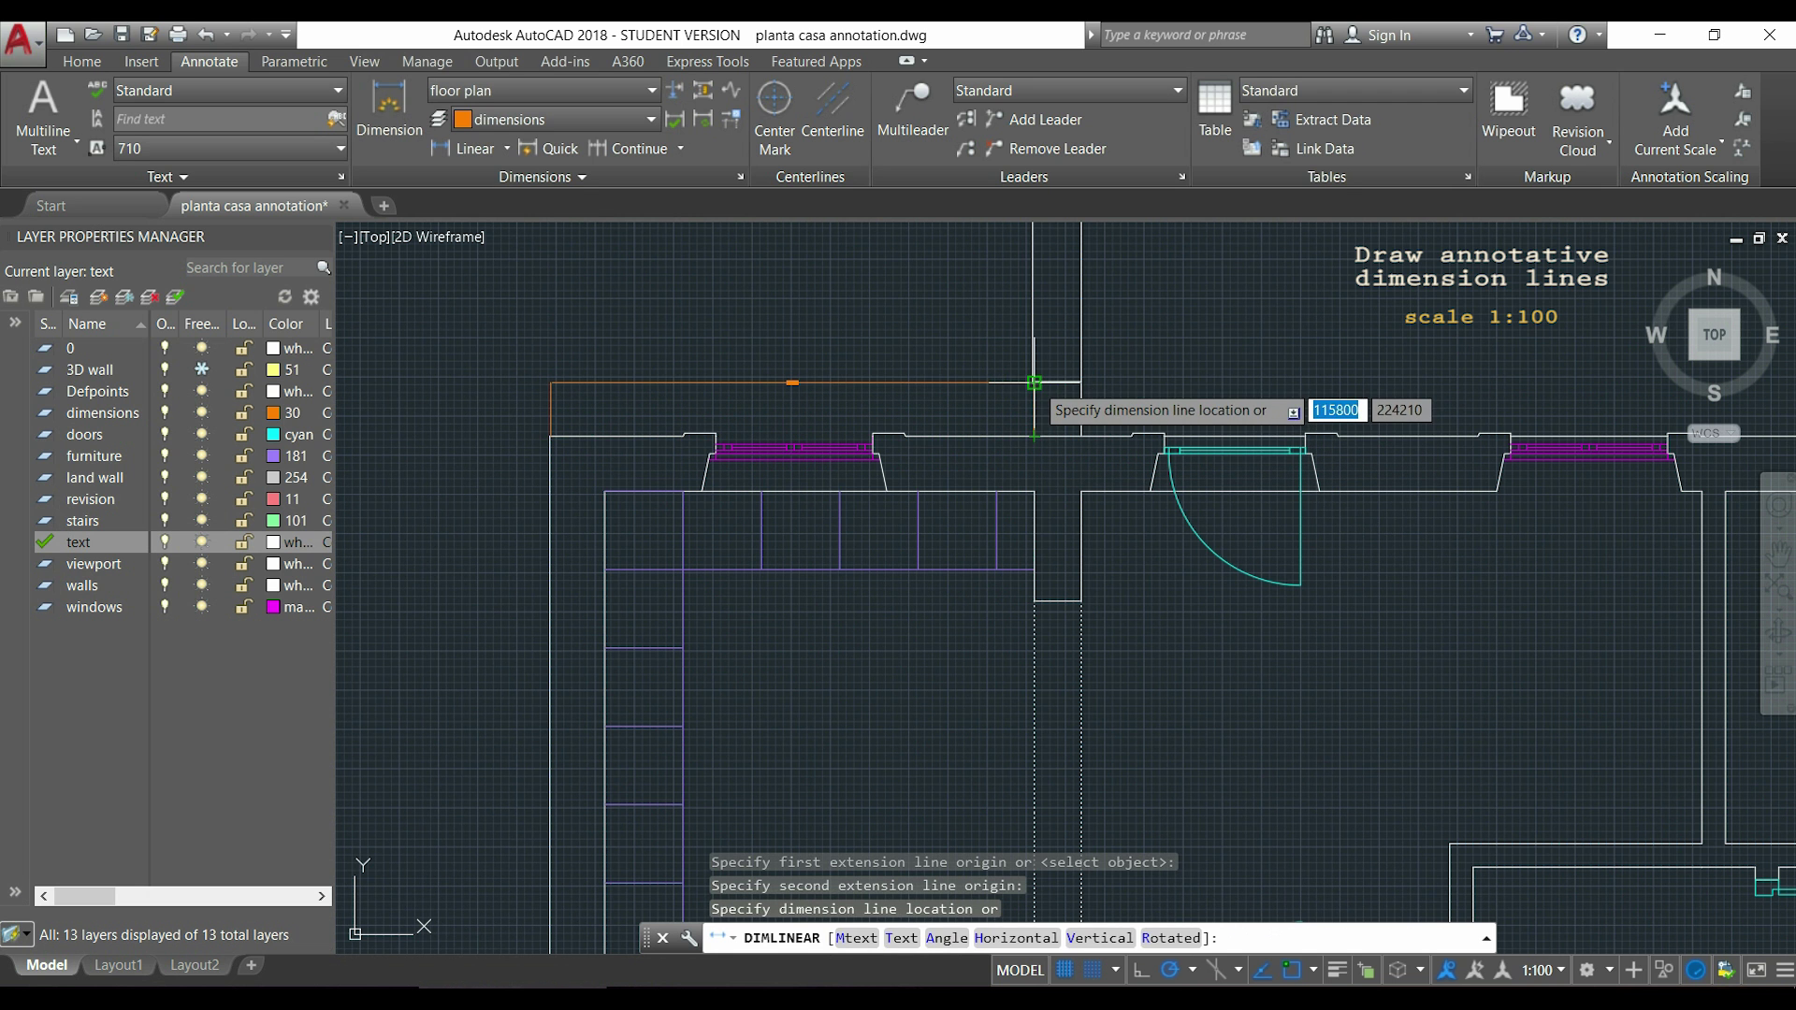
click(1034, 382)
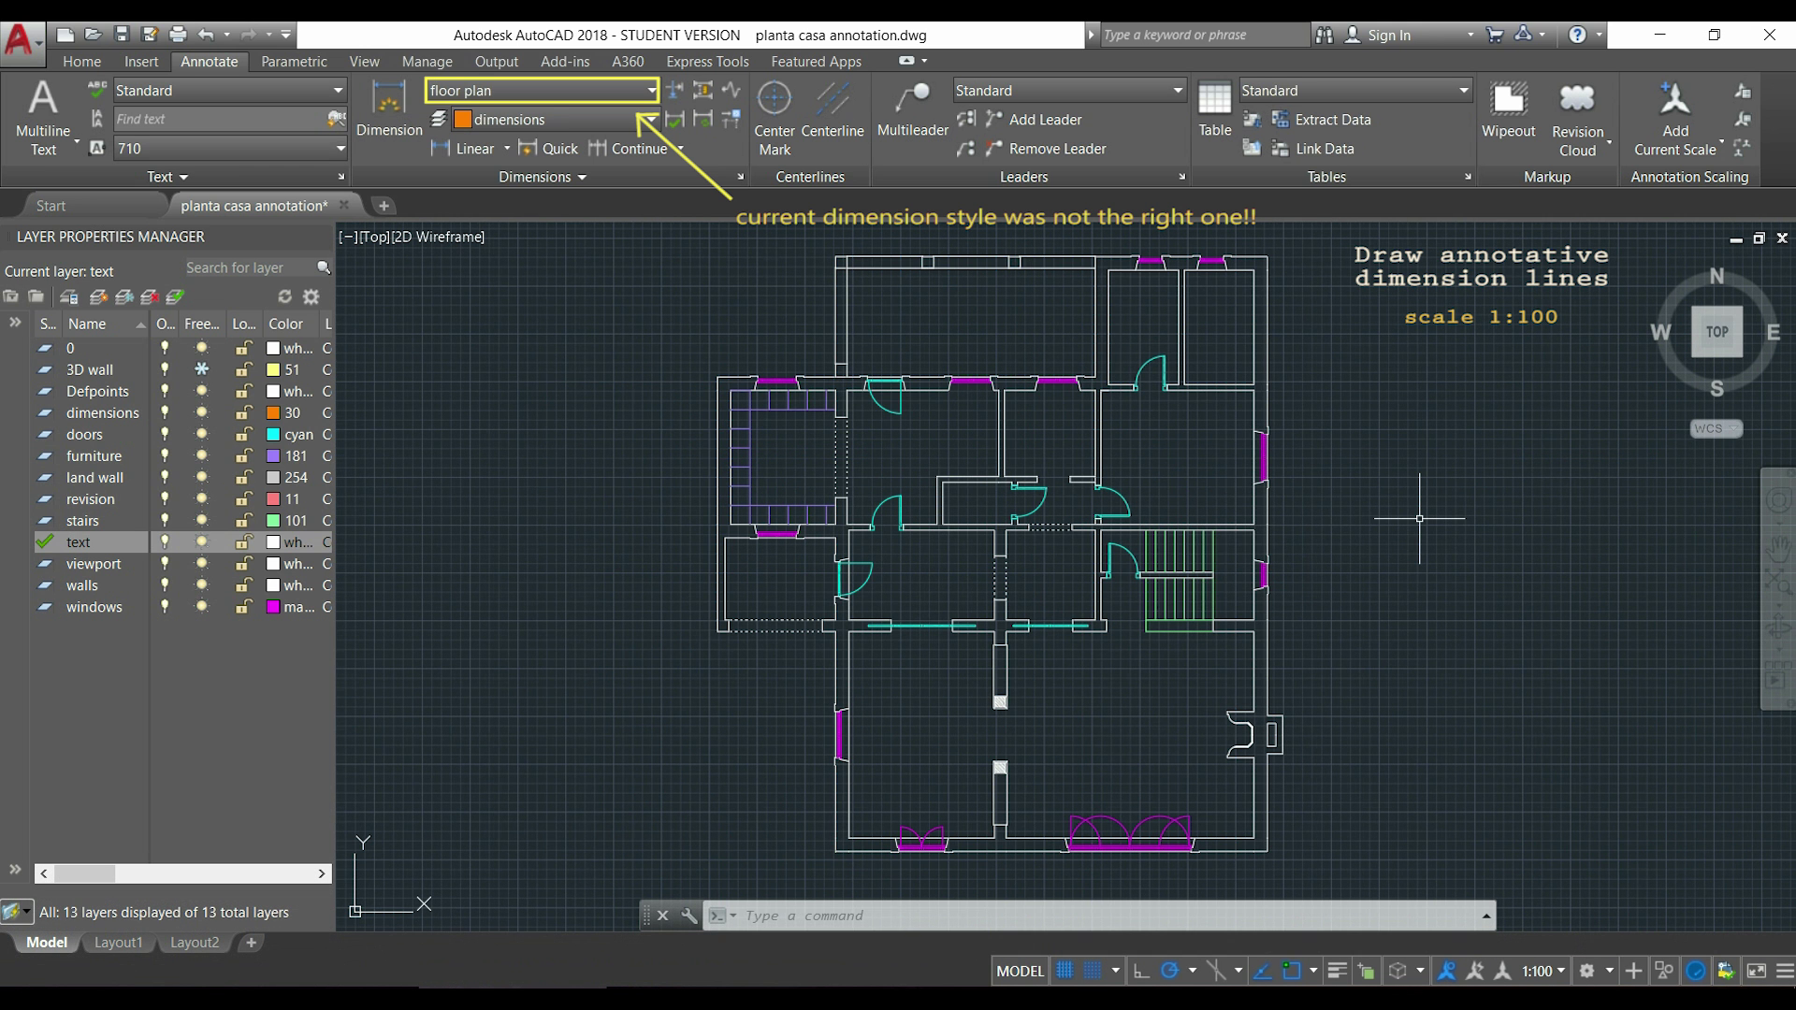
Make Annotative the current dimension style and dimension the top-left wall at 3090.
text(lin)
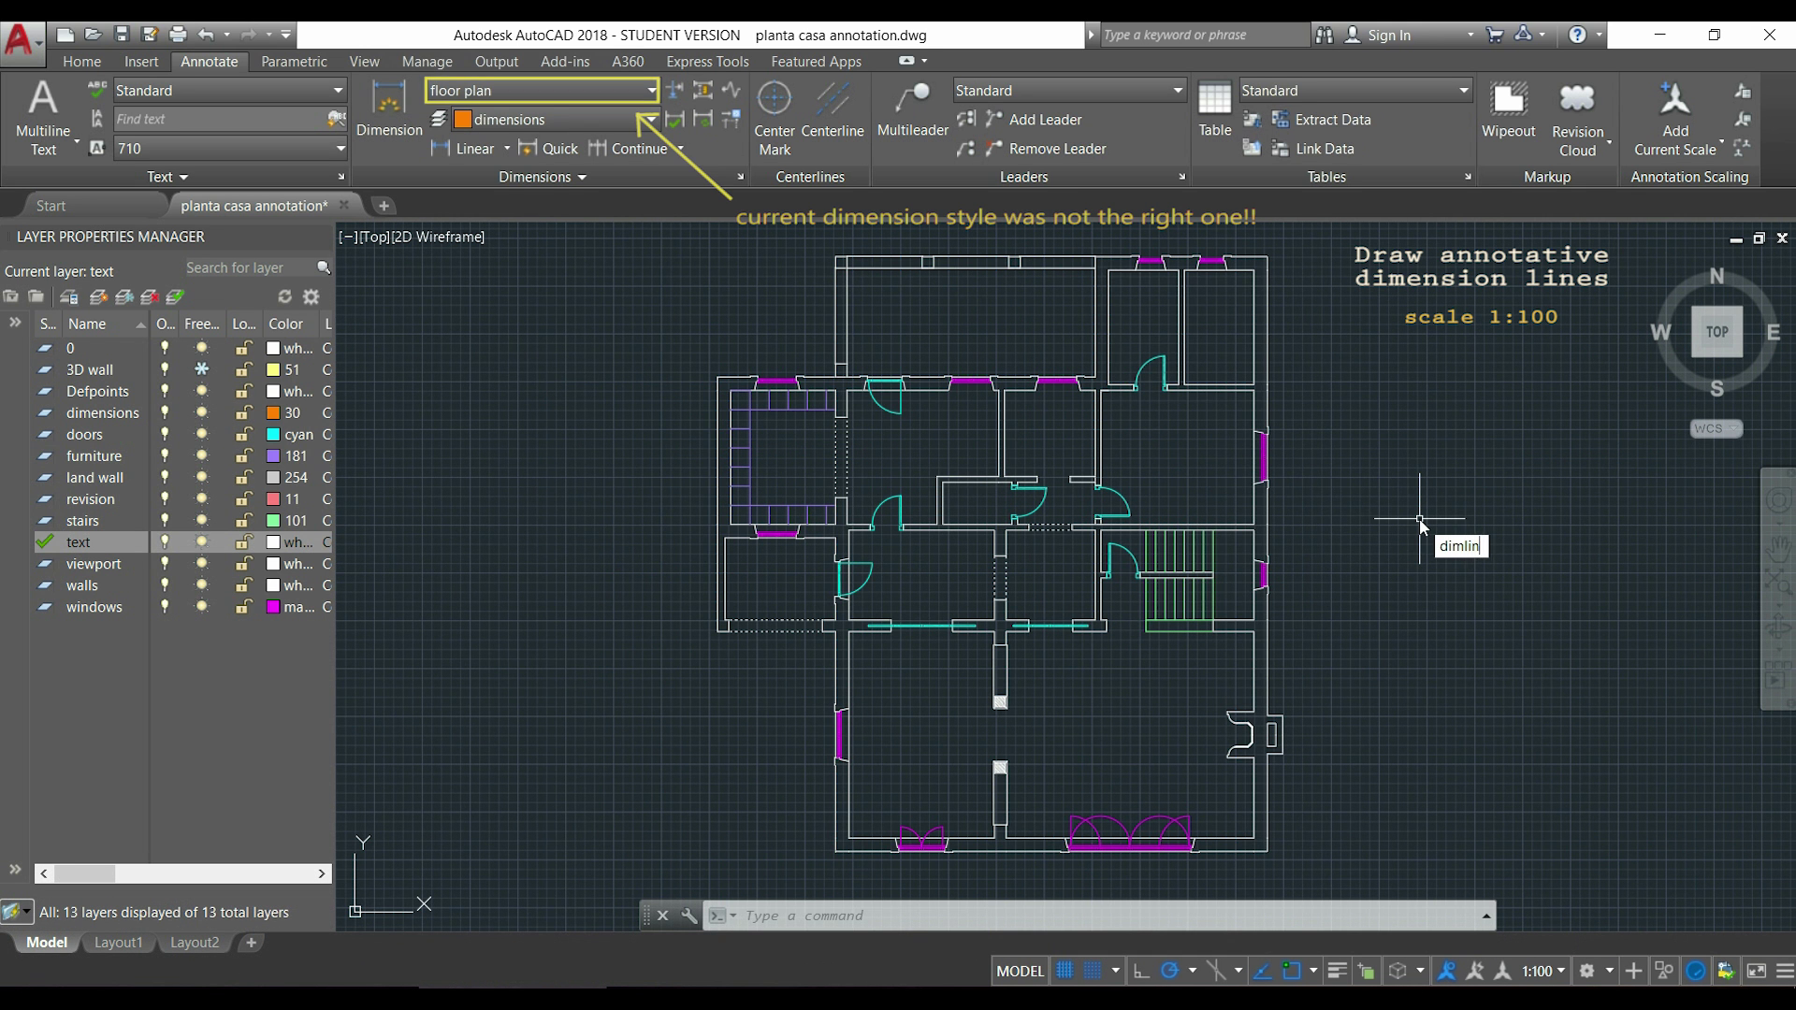
key(Return)
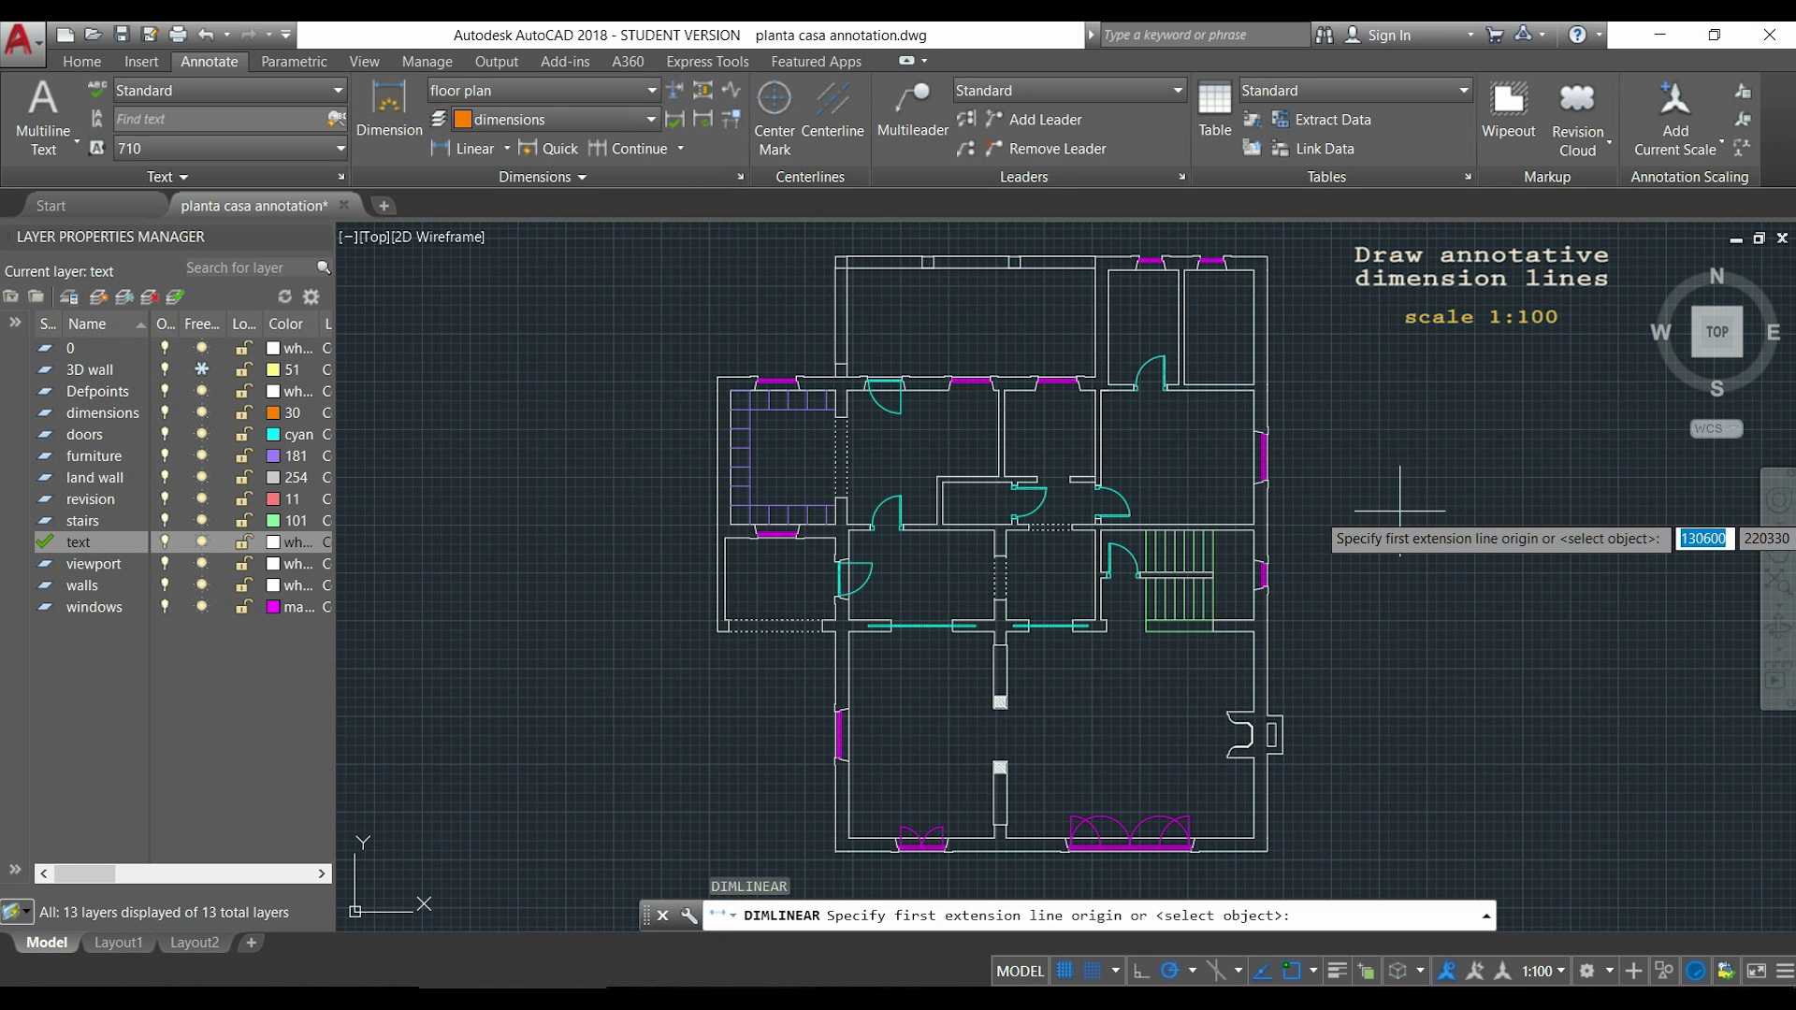
click(648, 93)
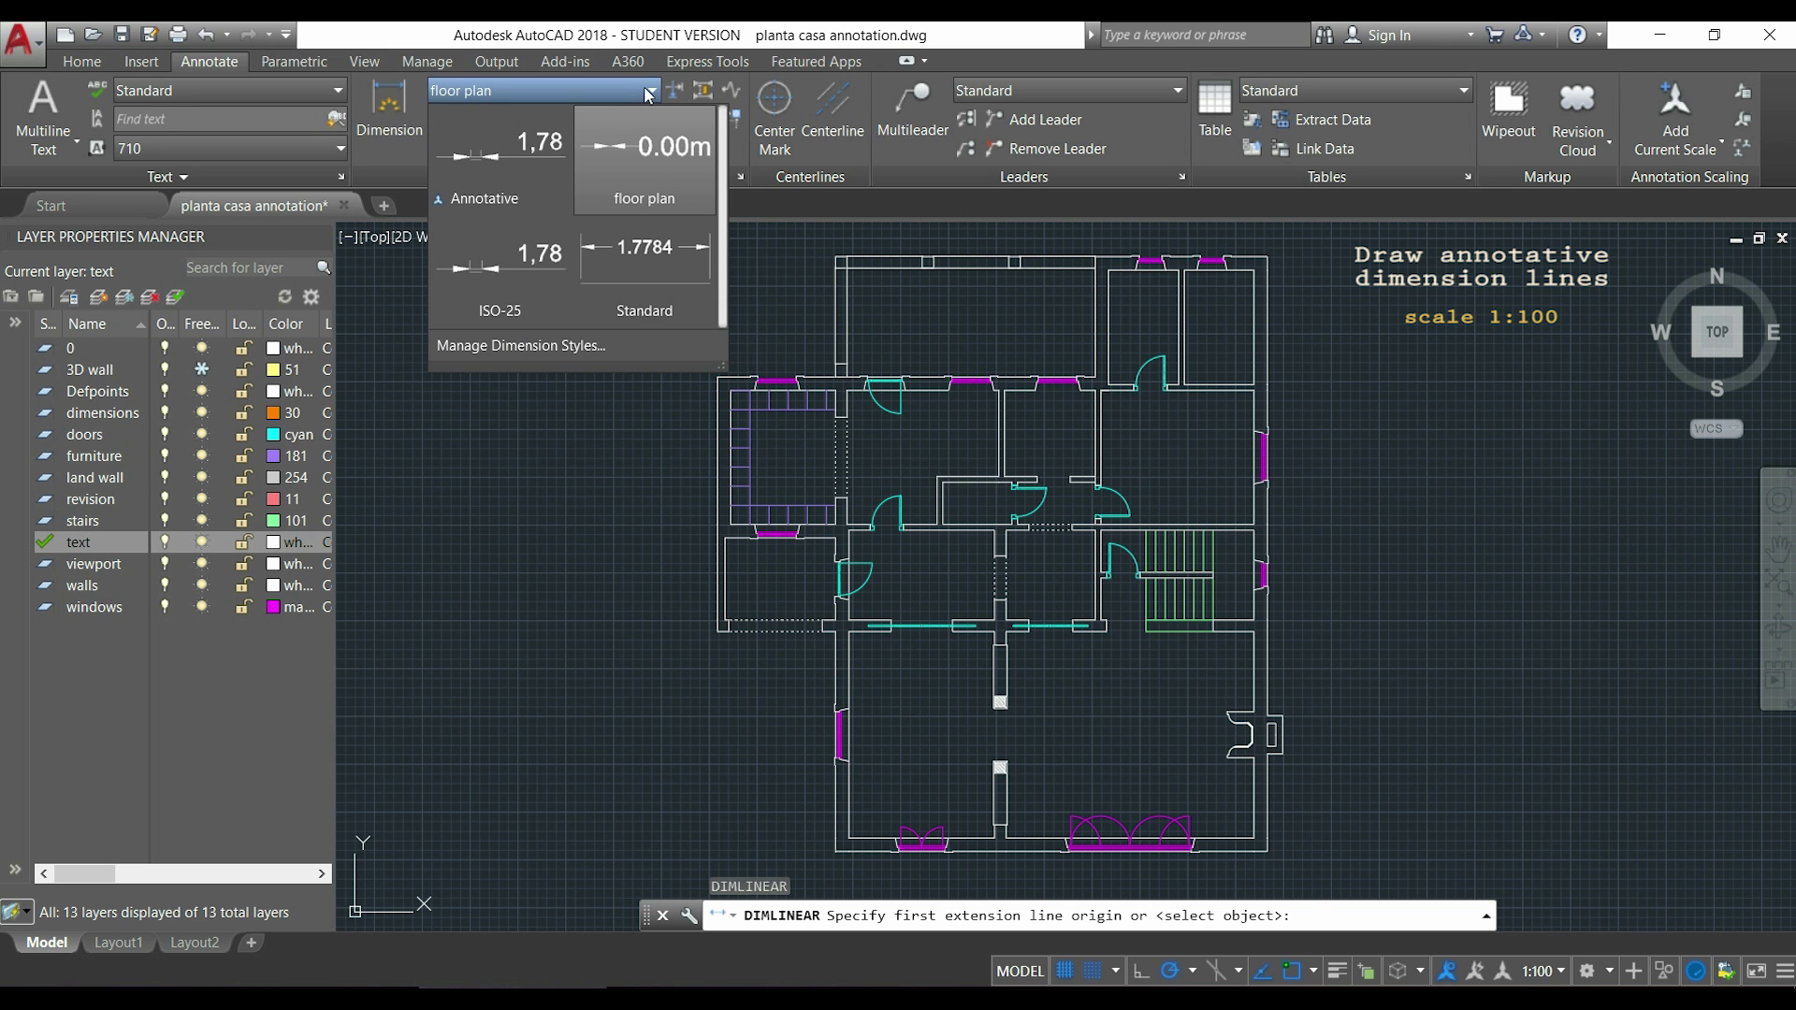
click(536, 163)
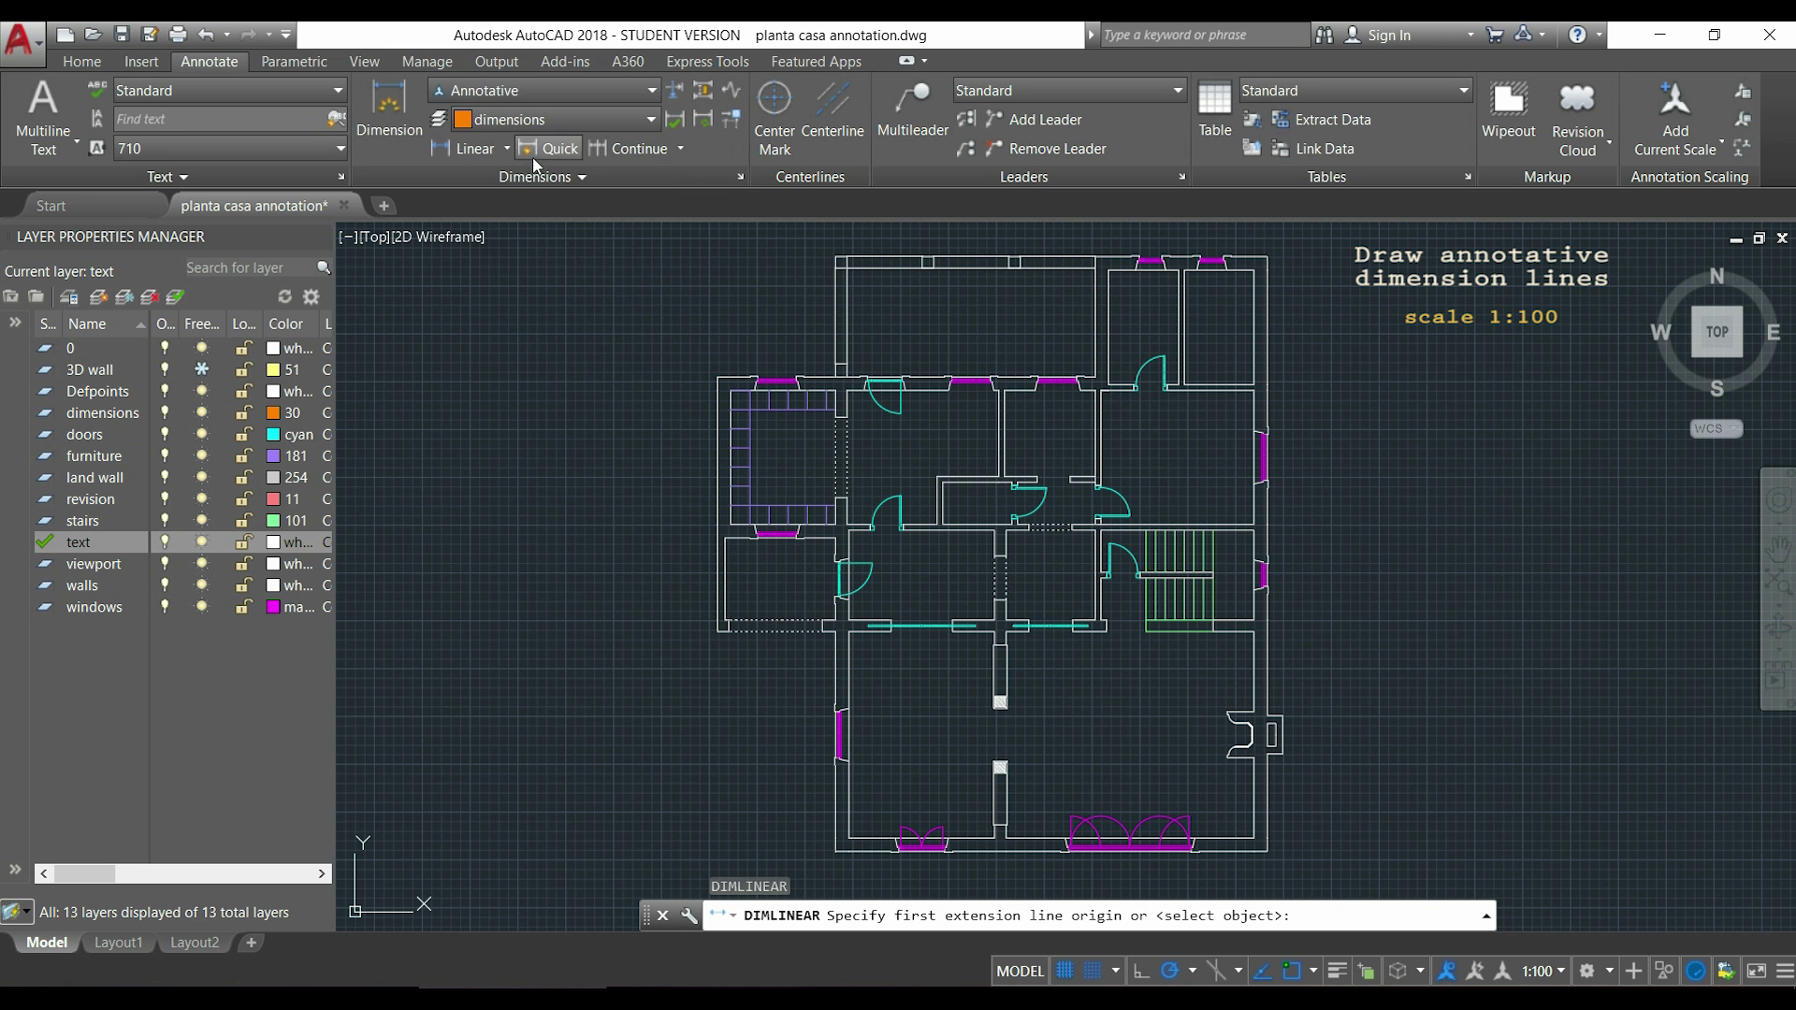
scroll(721, 382, up, 4)
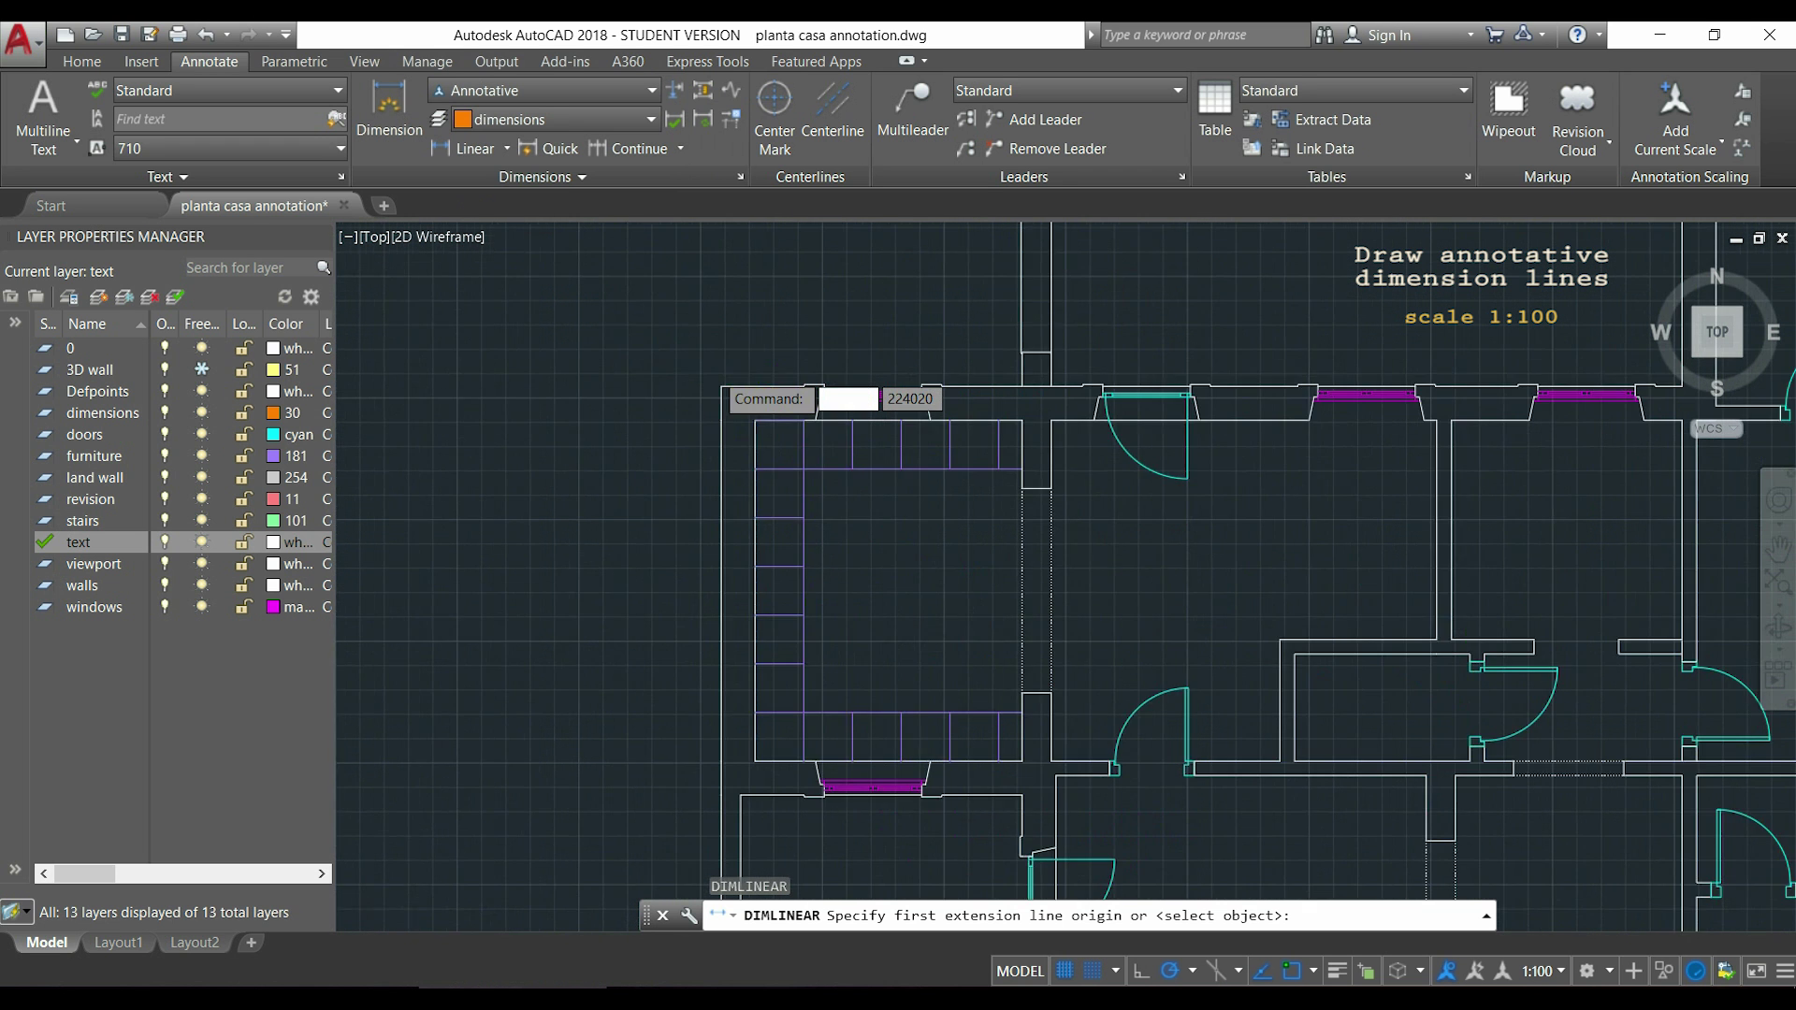
scroll(722, 386, up, 2)
click(722, 386)
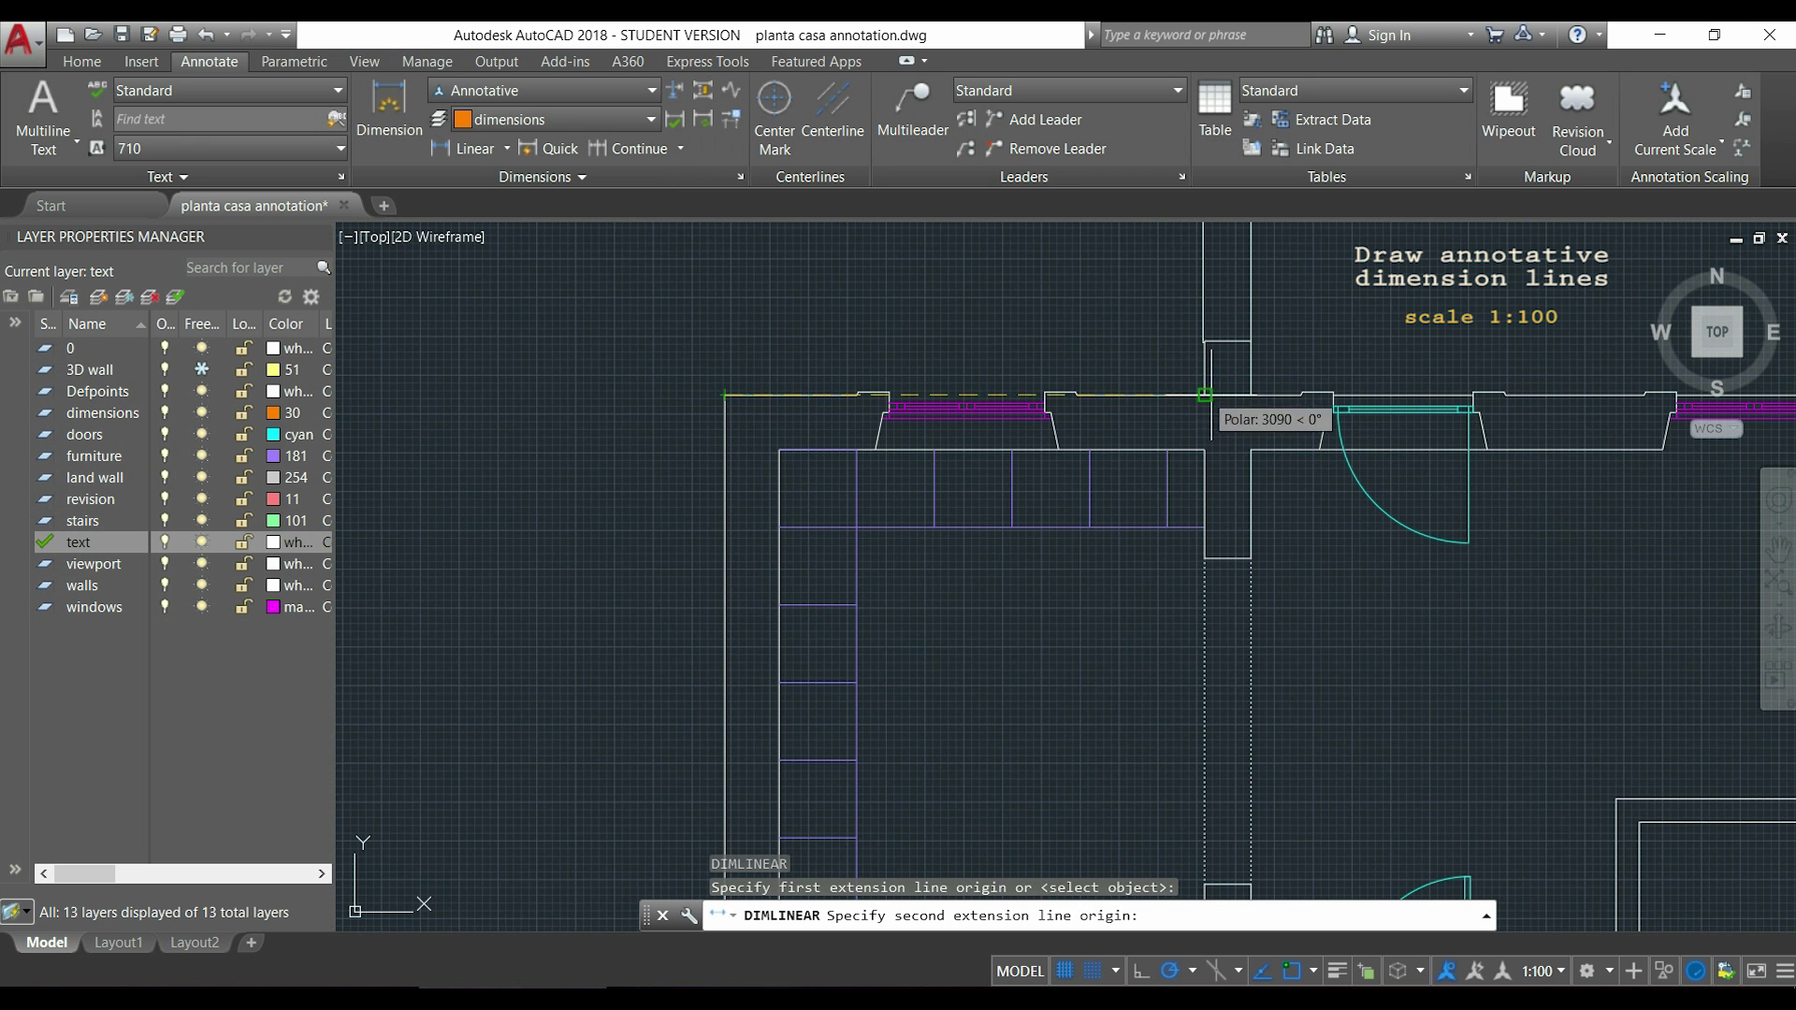
click(1205, 395)
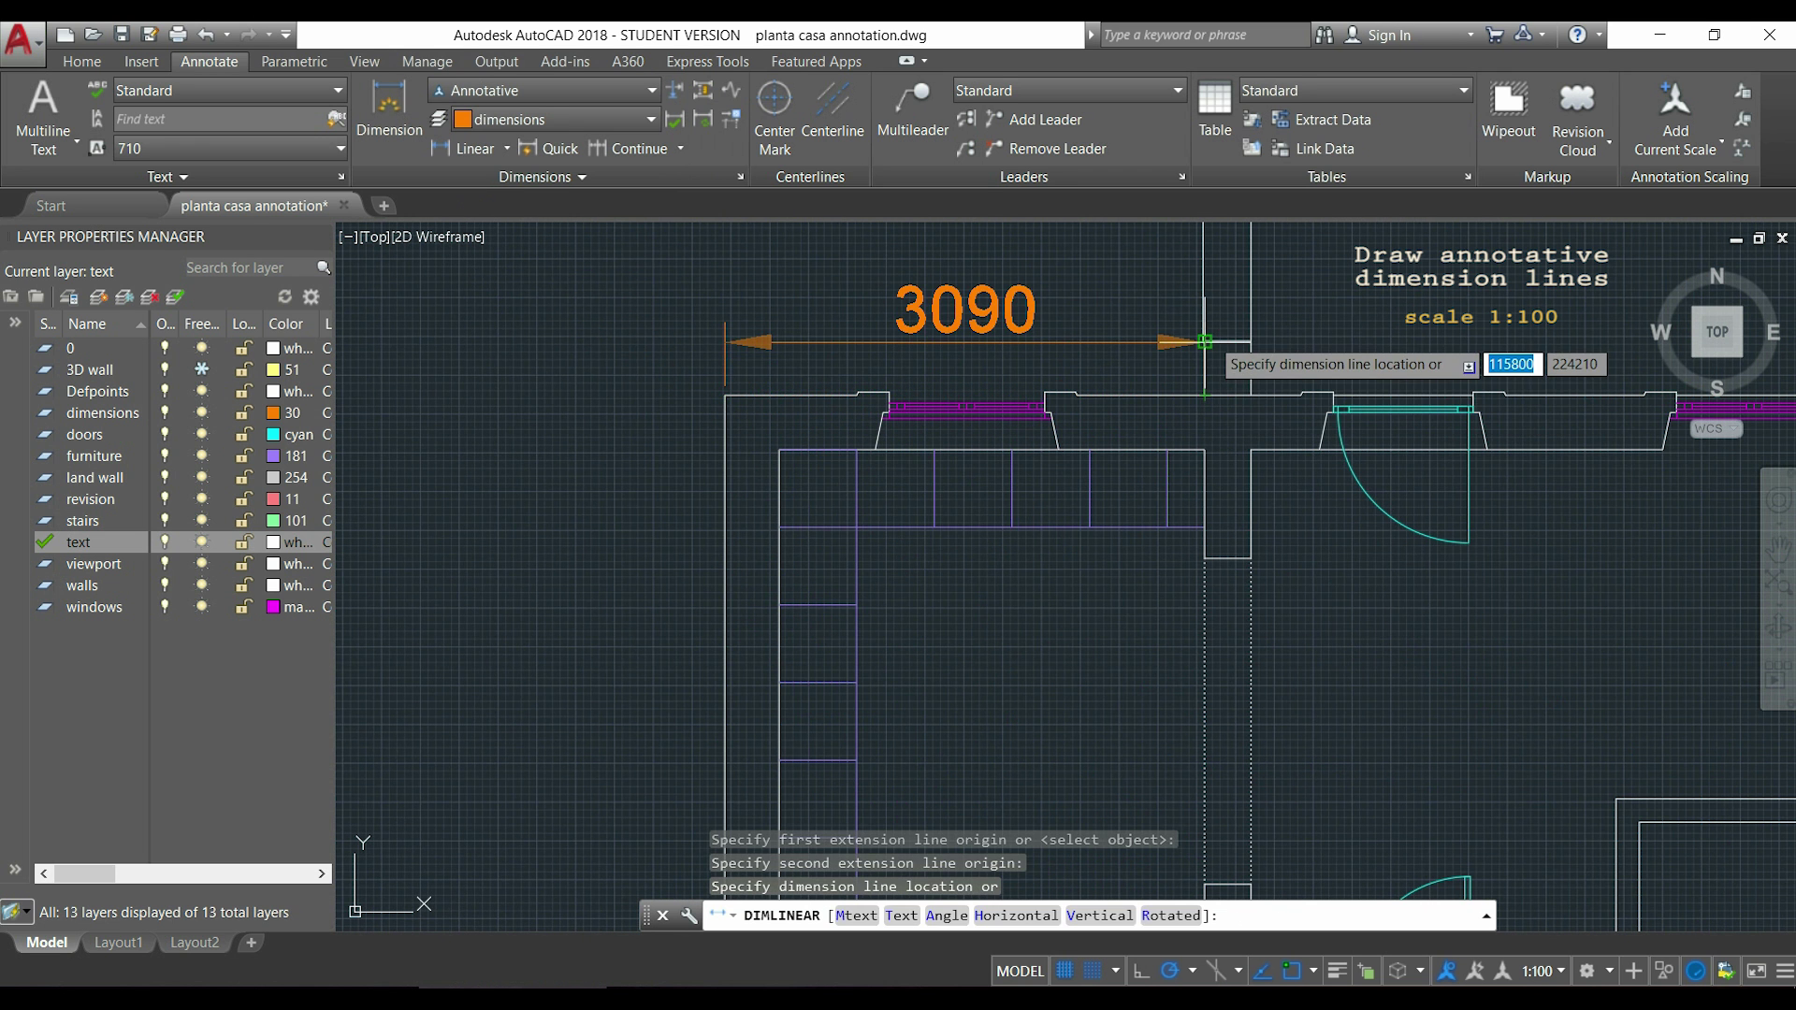
click(1205, 342)
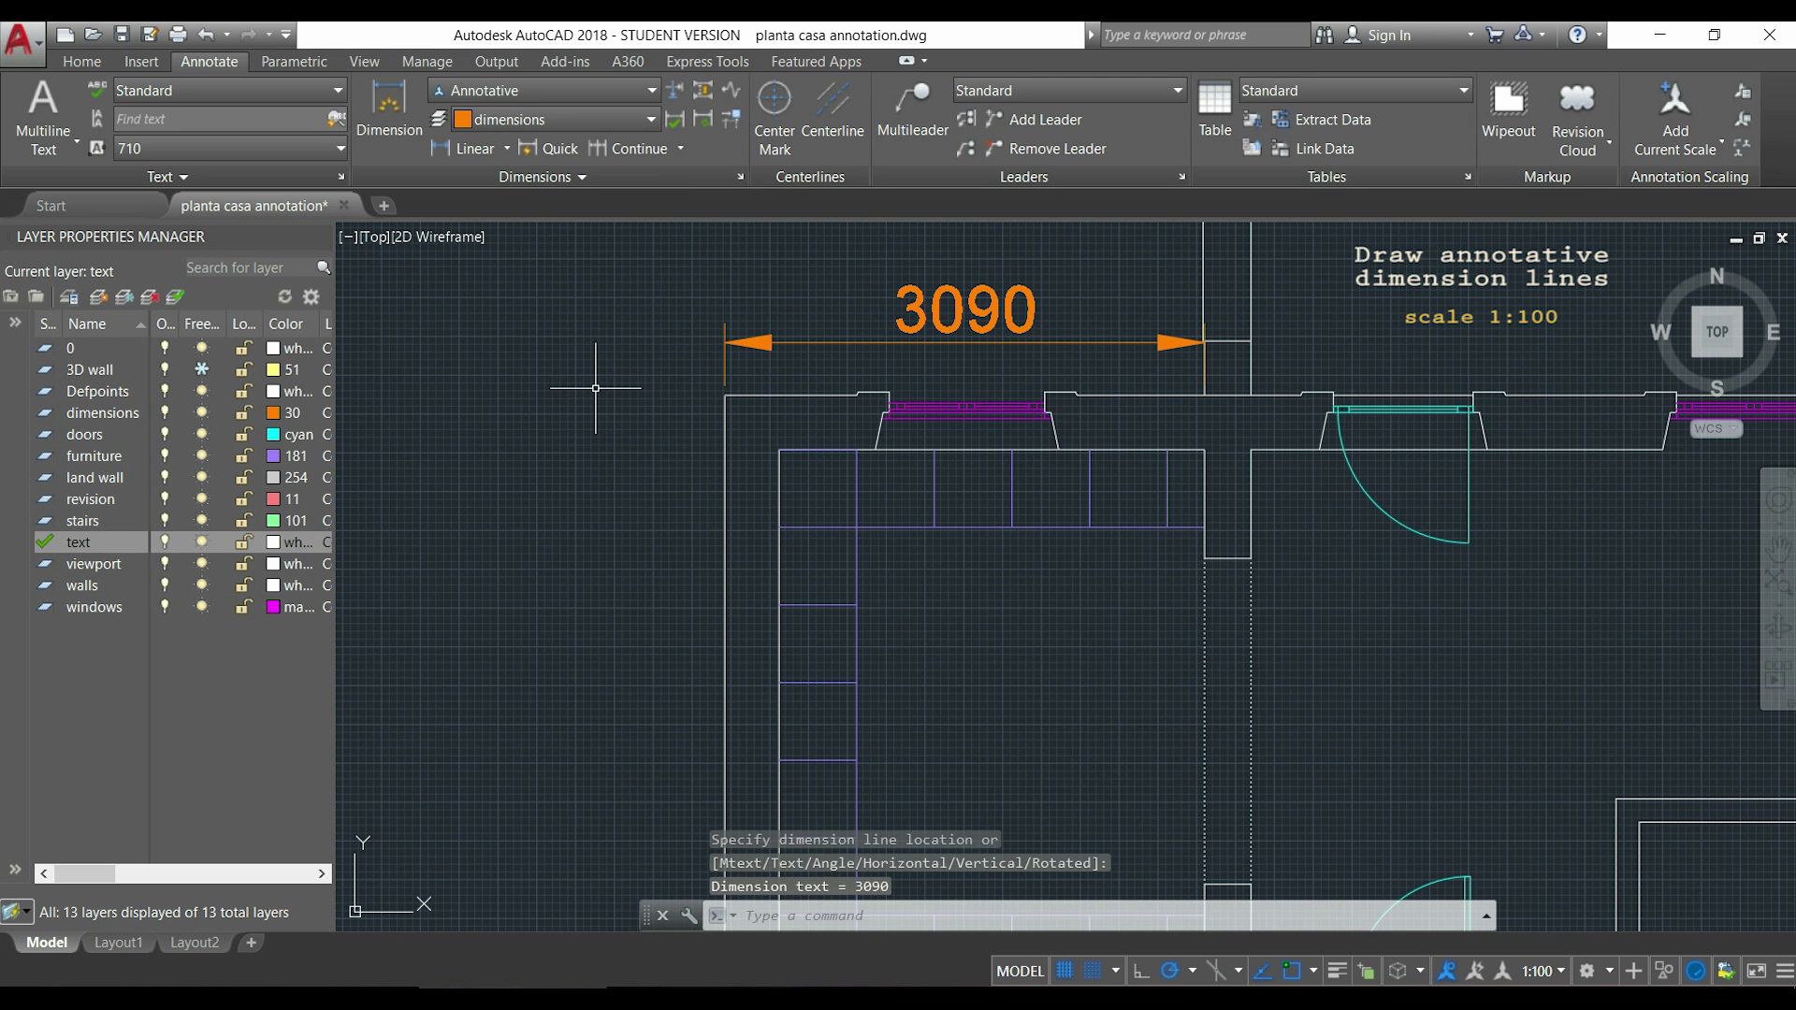
scroll(595, 388, down, 6)
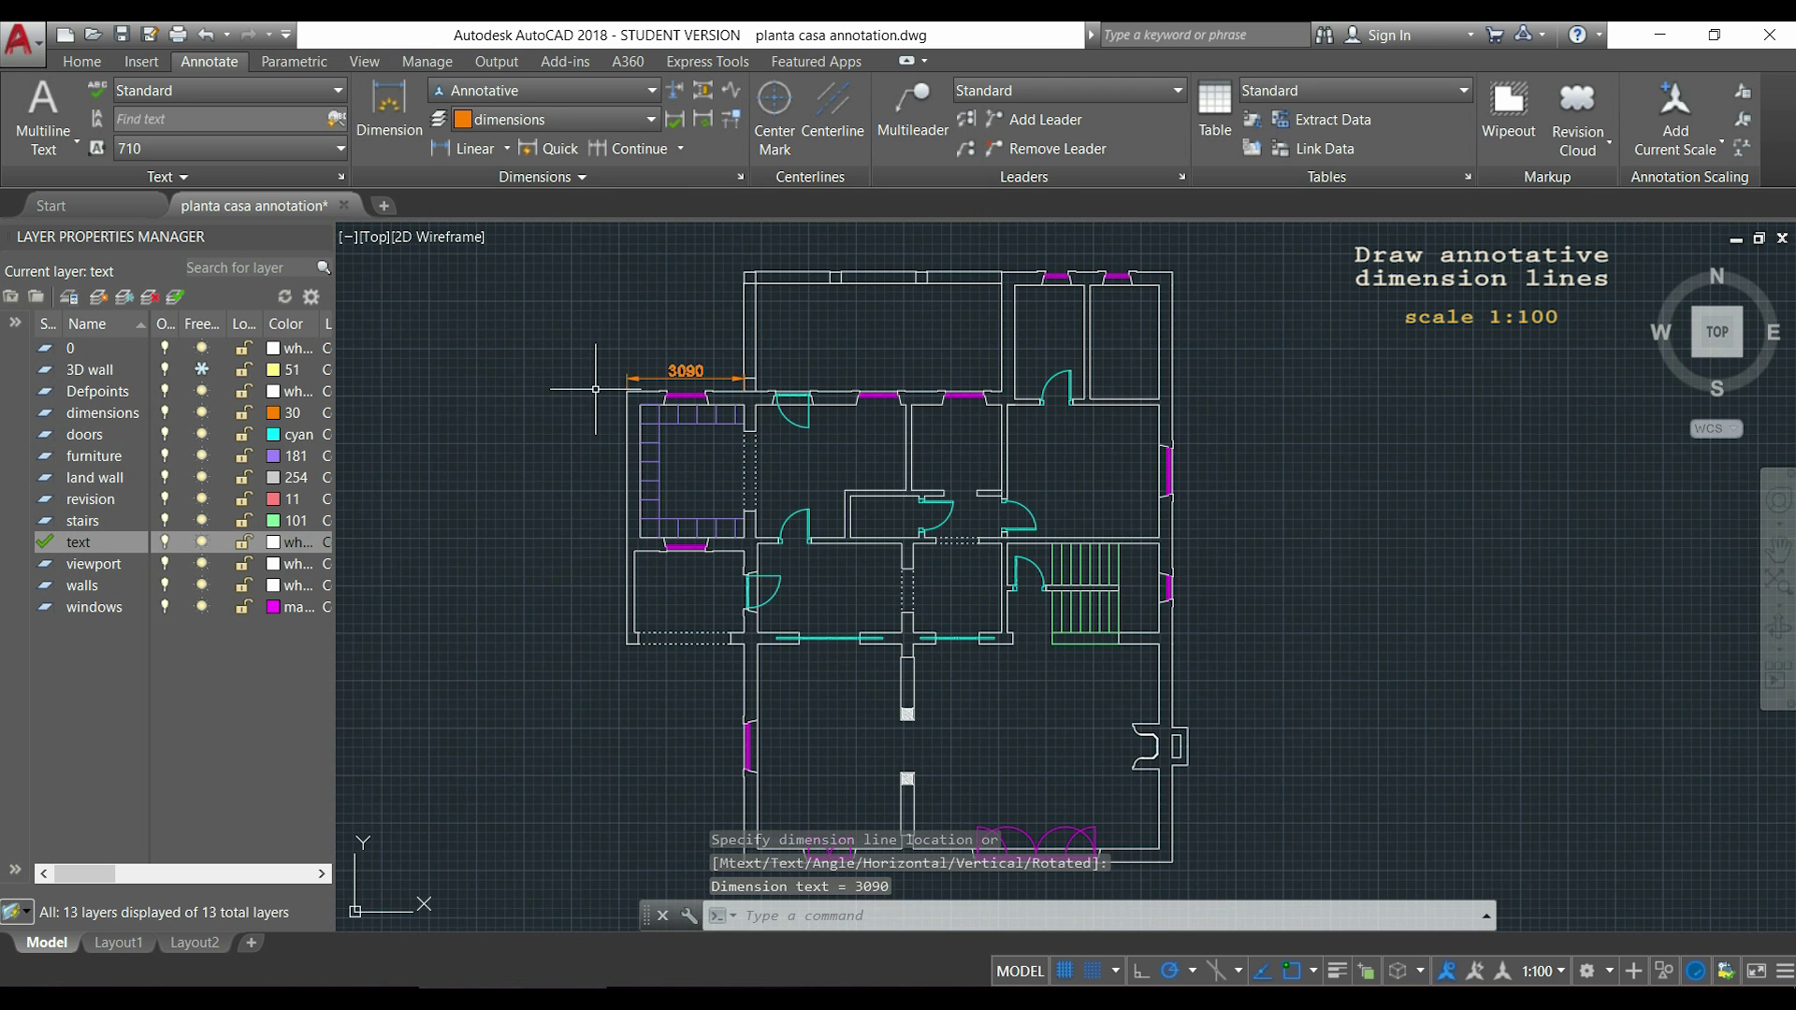
middle_drag(586, 376, 546, 351)
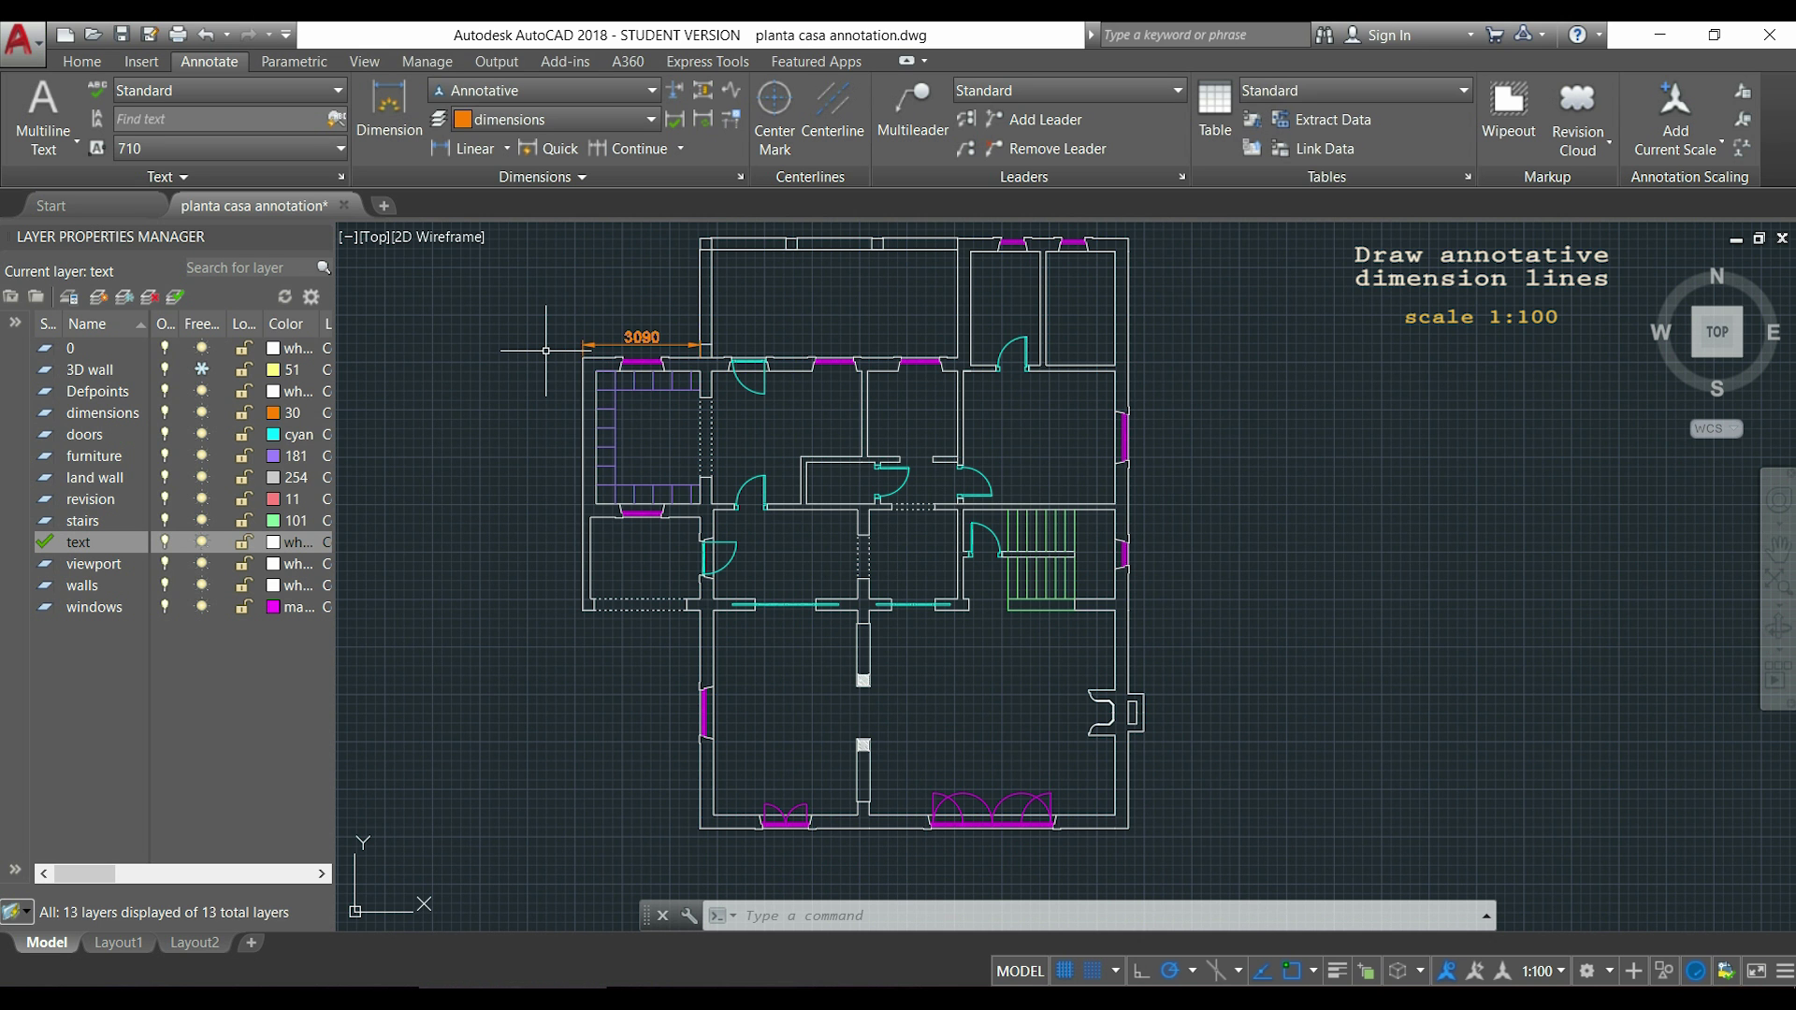
Add a 4500 annotative linear dimension above the top wall of the upper-right rooms.
middle_drag(545, 351, 547, 383)
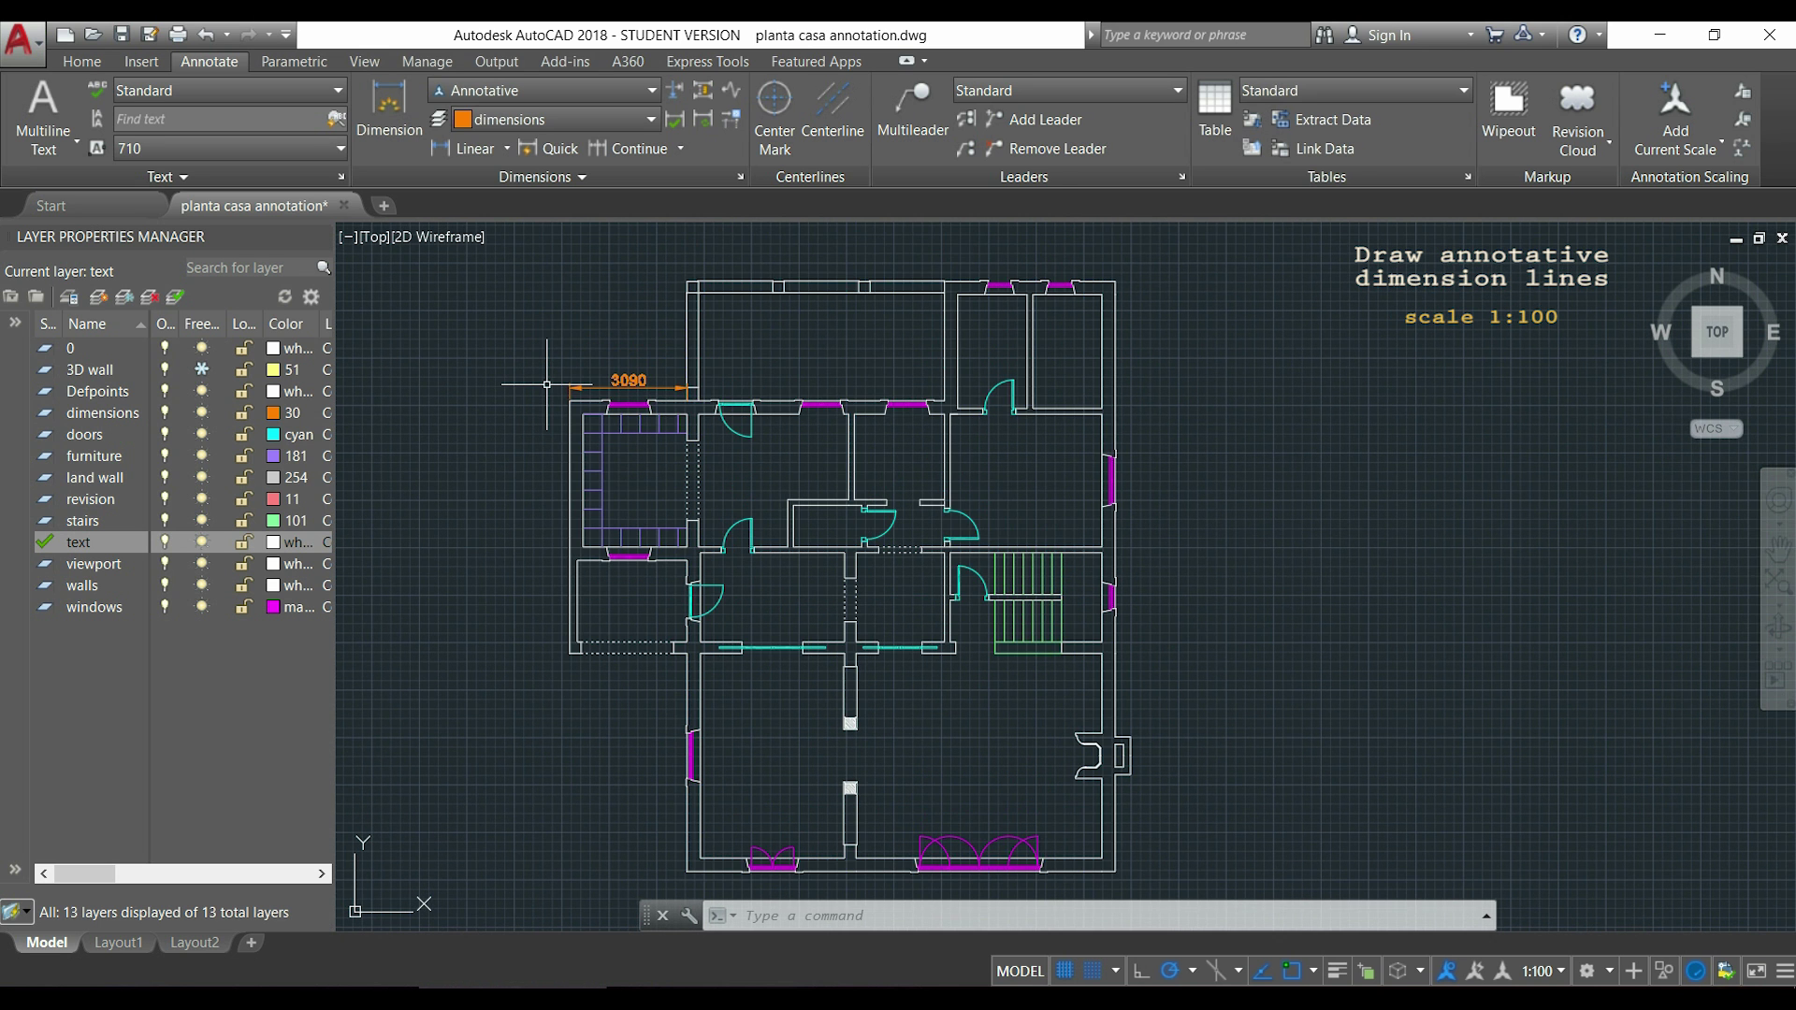
key(Return)
scroll(1030, 251, up, 4)
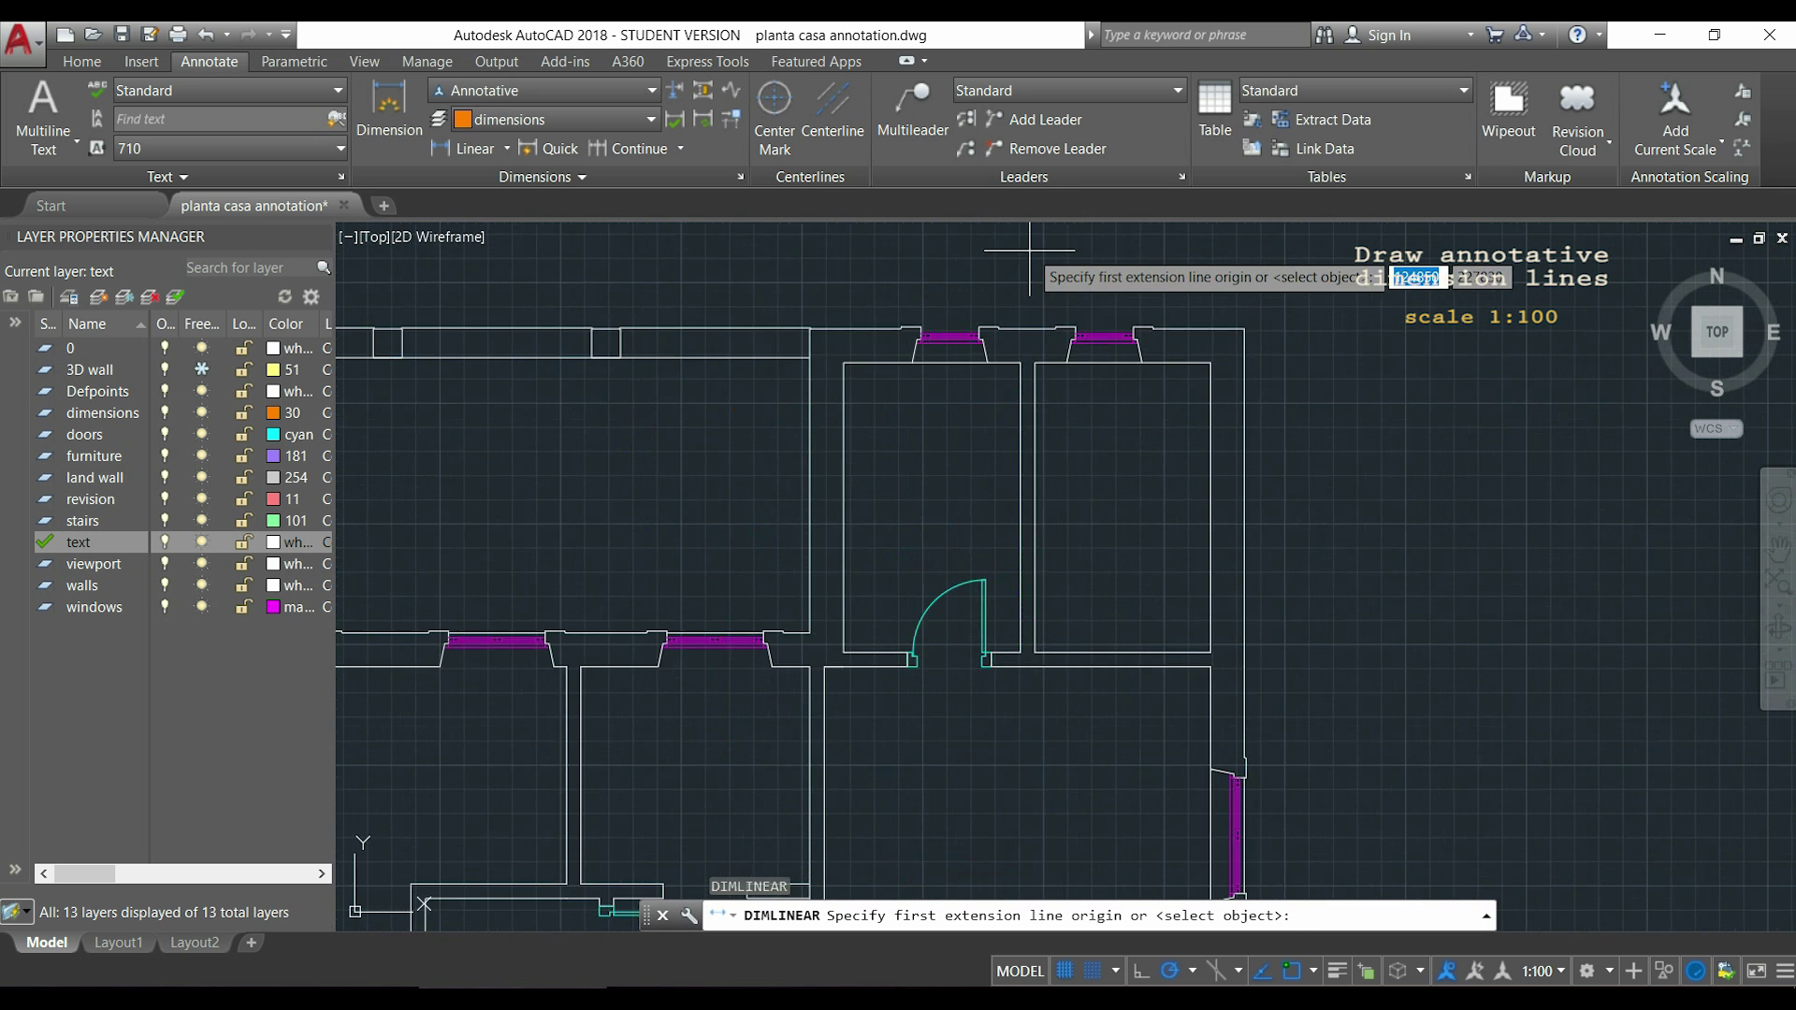
scroll(1030, 251, up, 2)
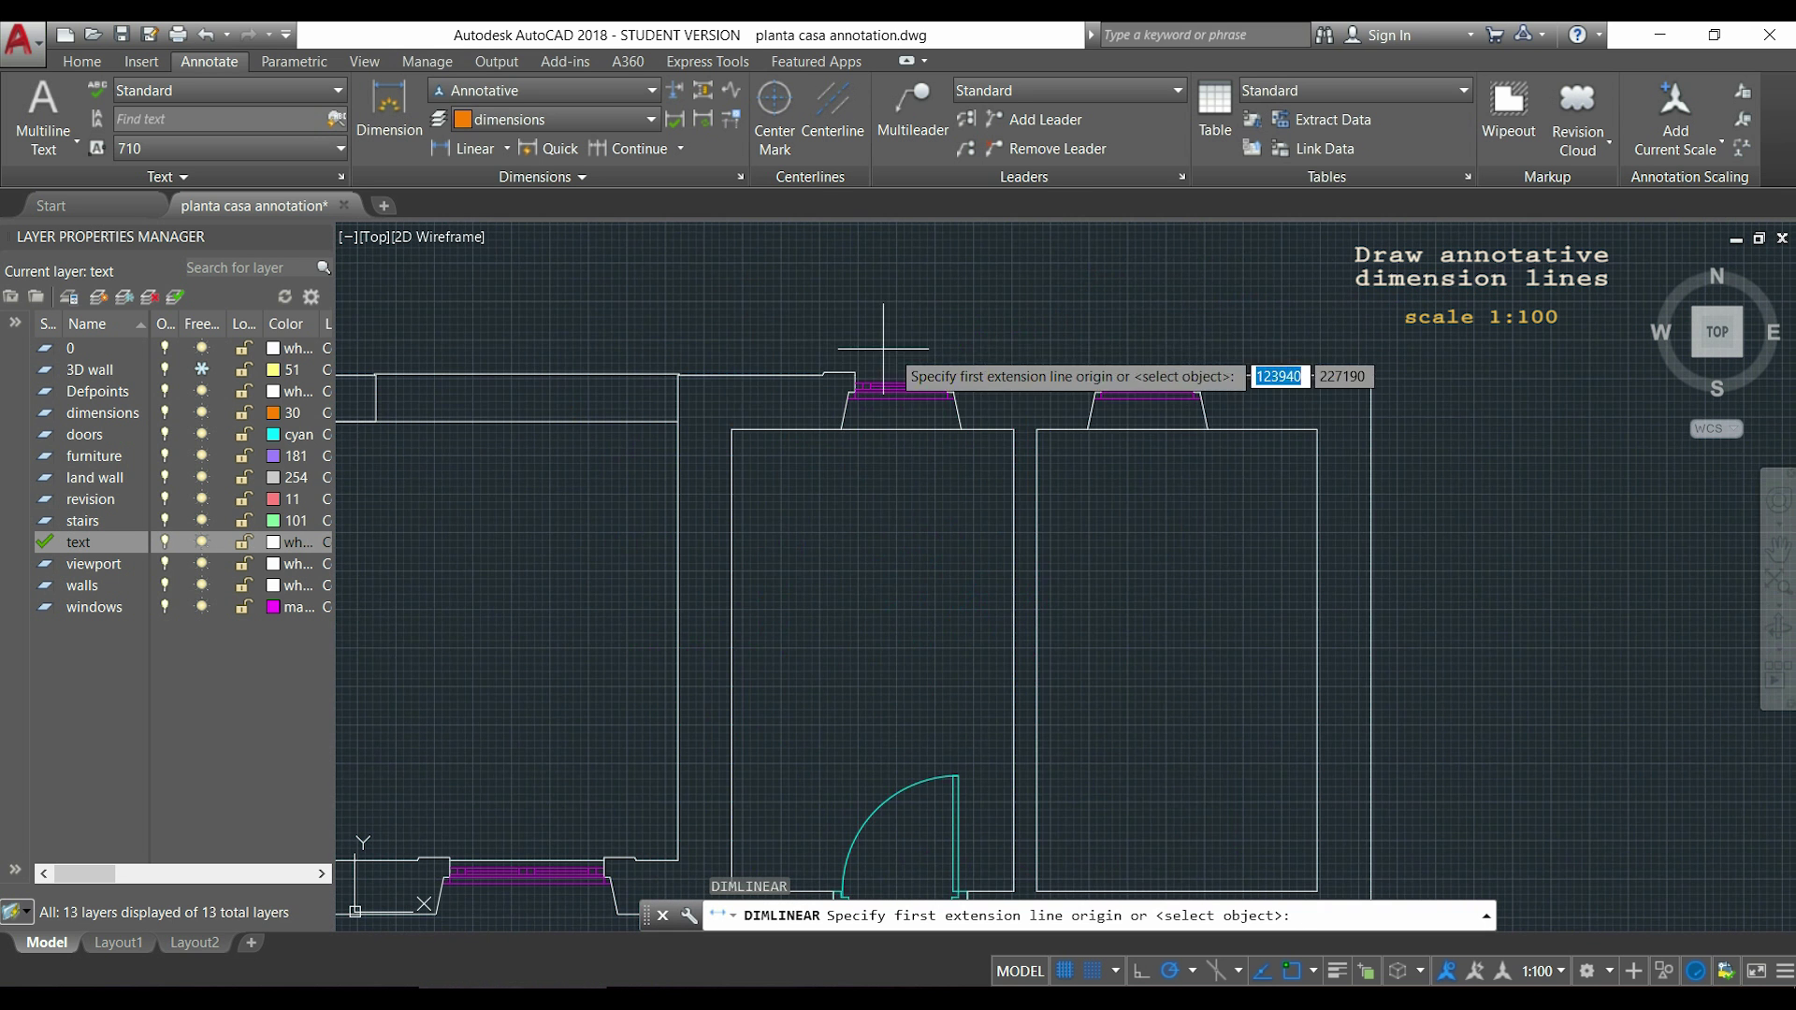
click(678, 374)
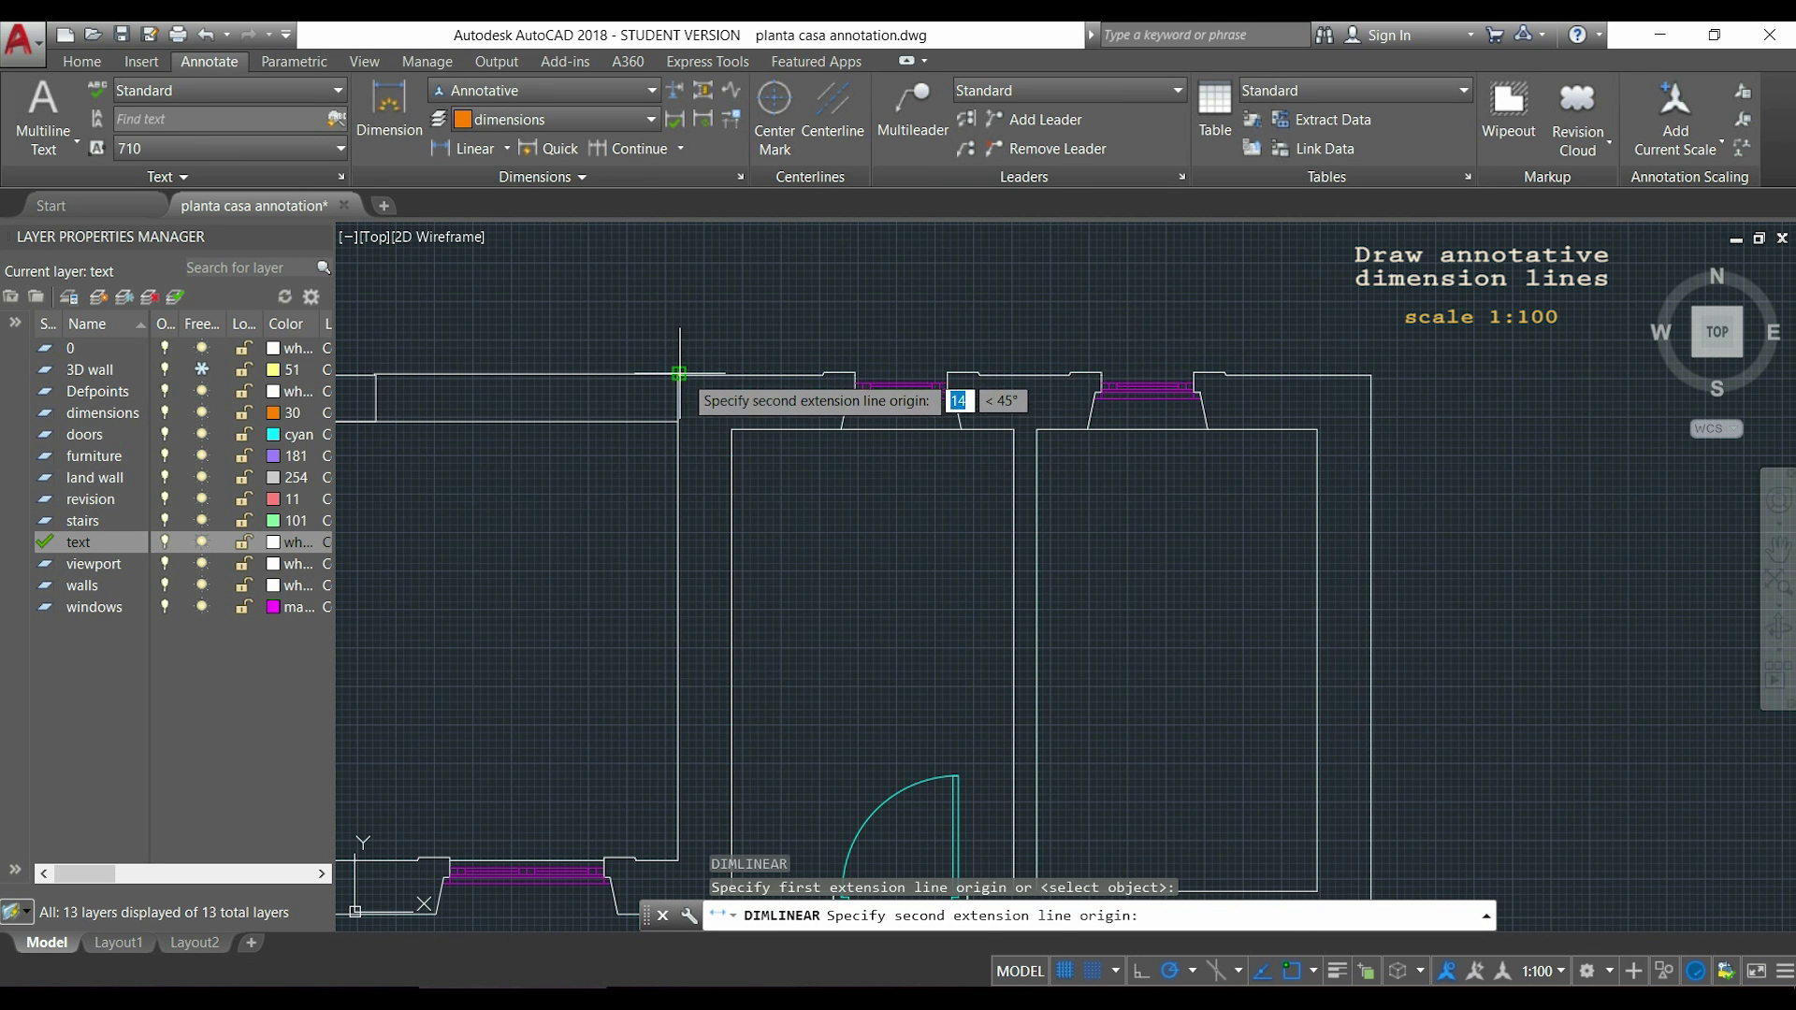
click(1372, 375)
click(1372, 309)
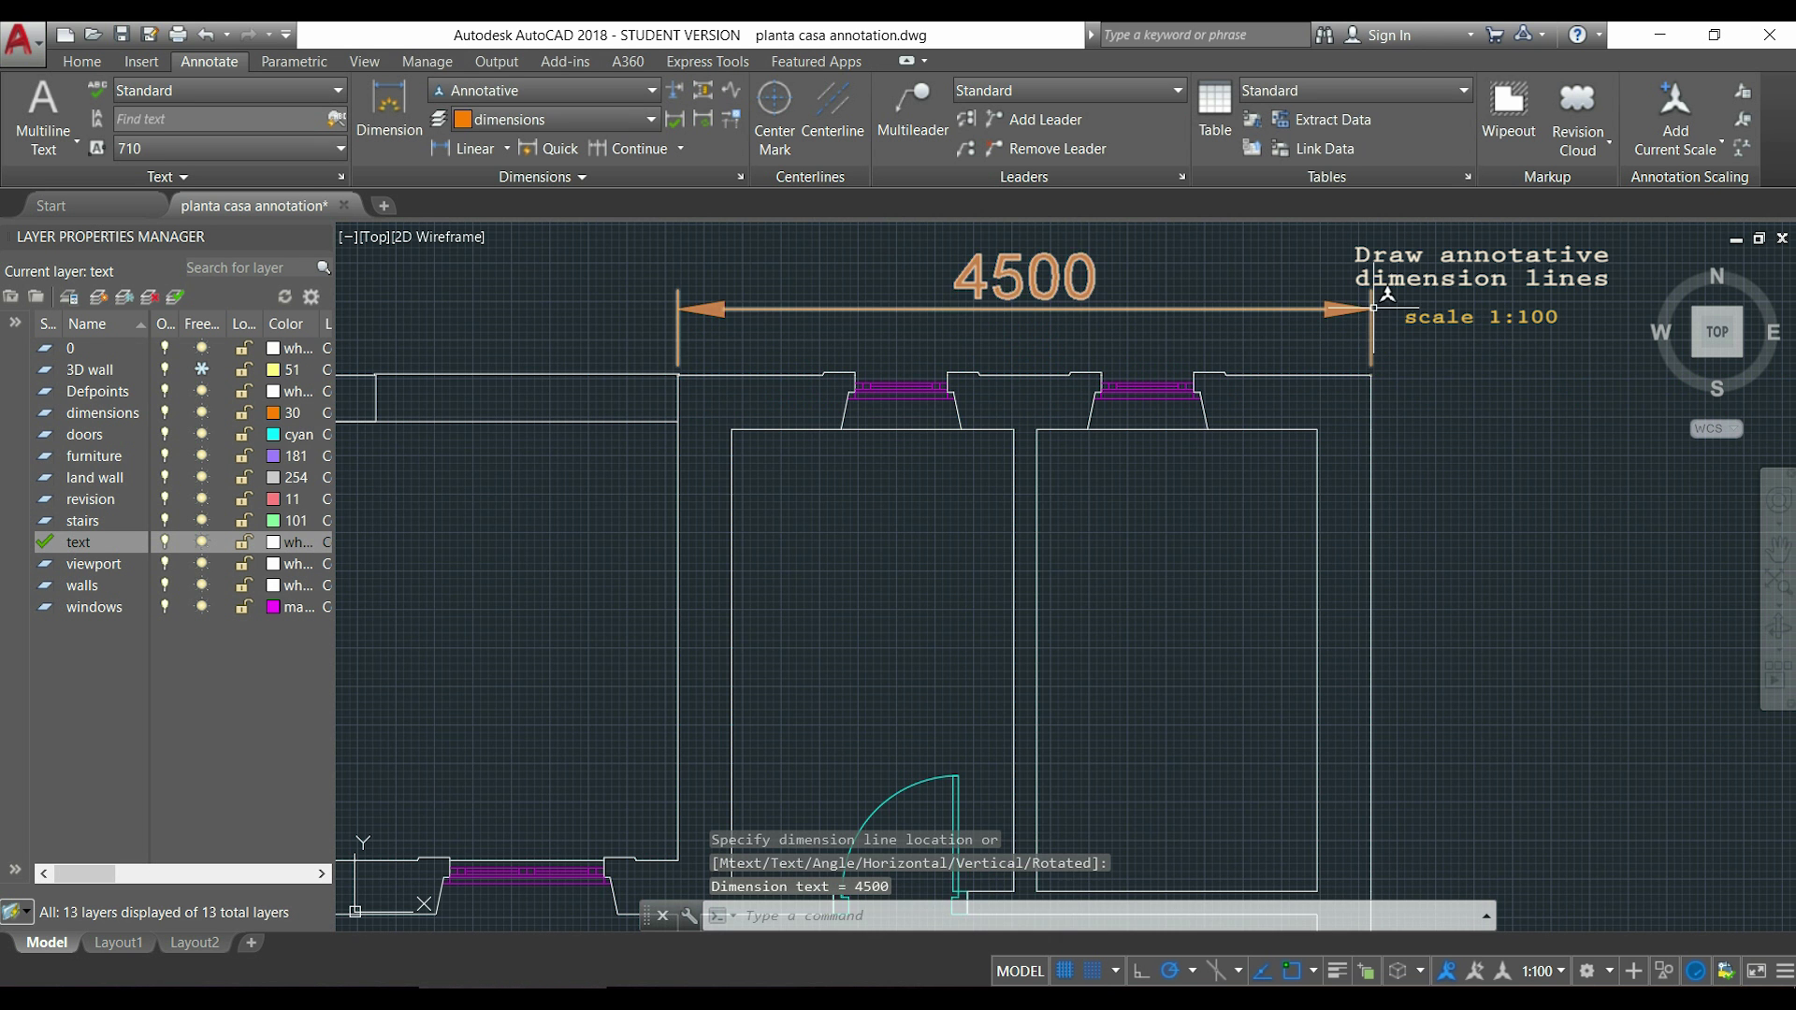
scroll(1408, 431, down, 4)
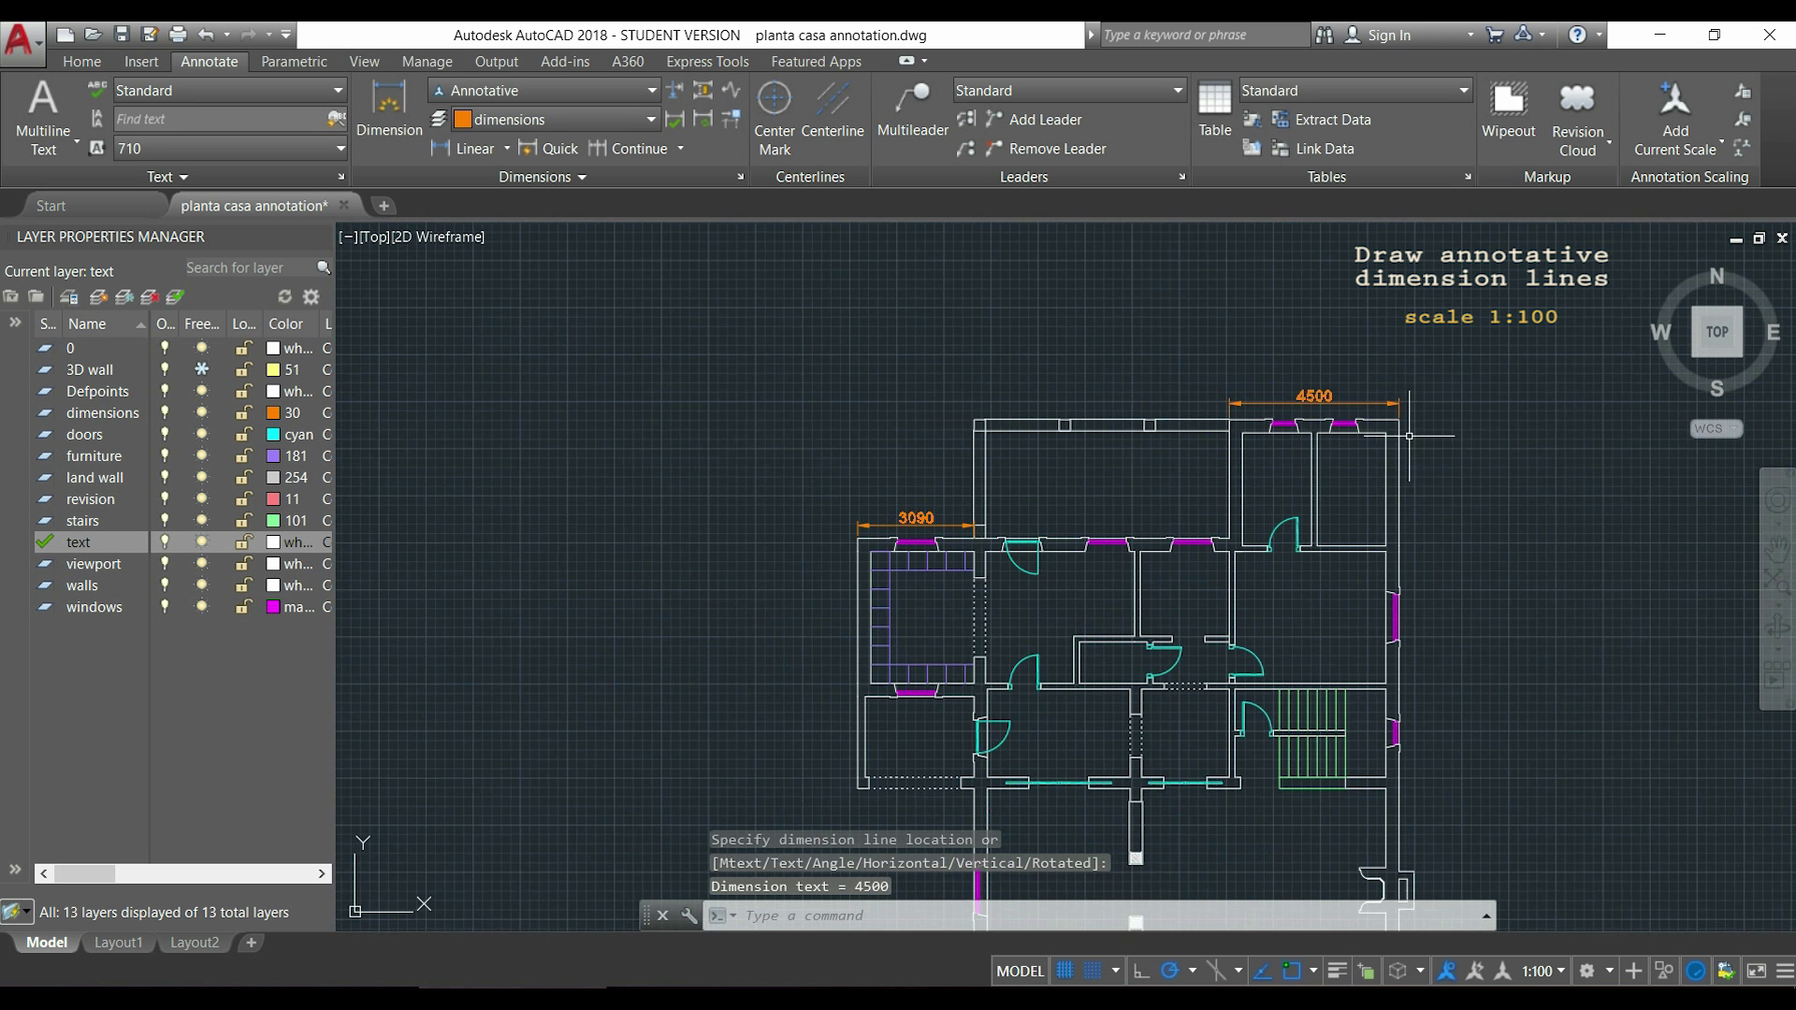
middle_drag(1446, 550, 1179, 389)
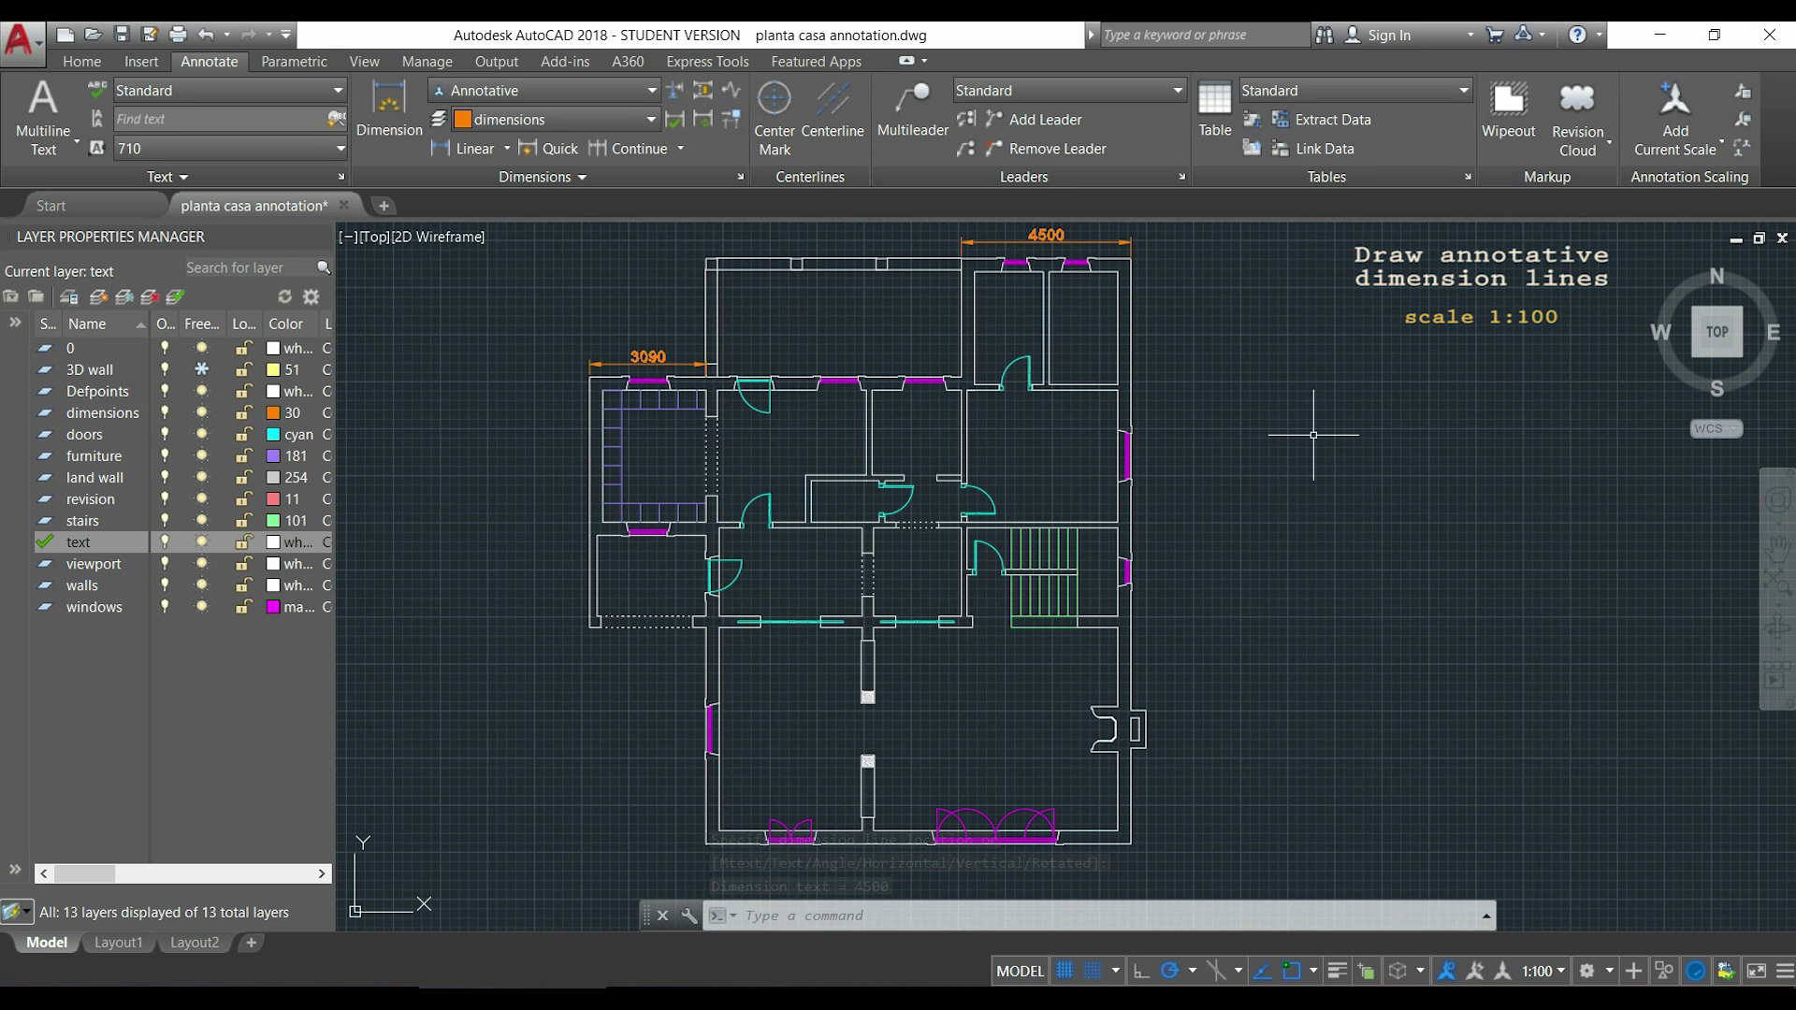
key(Escape)
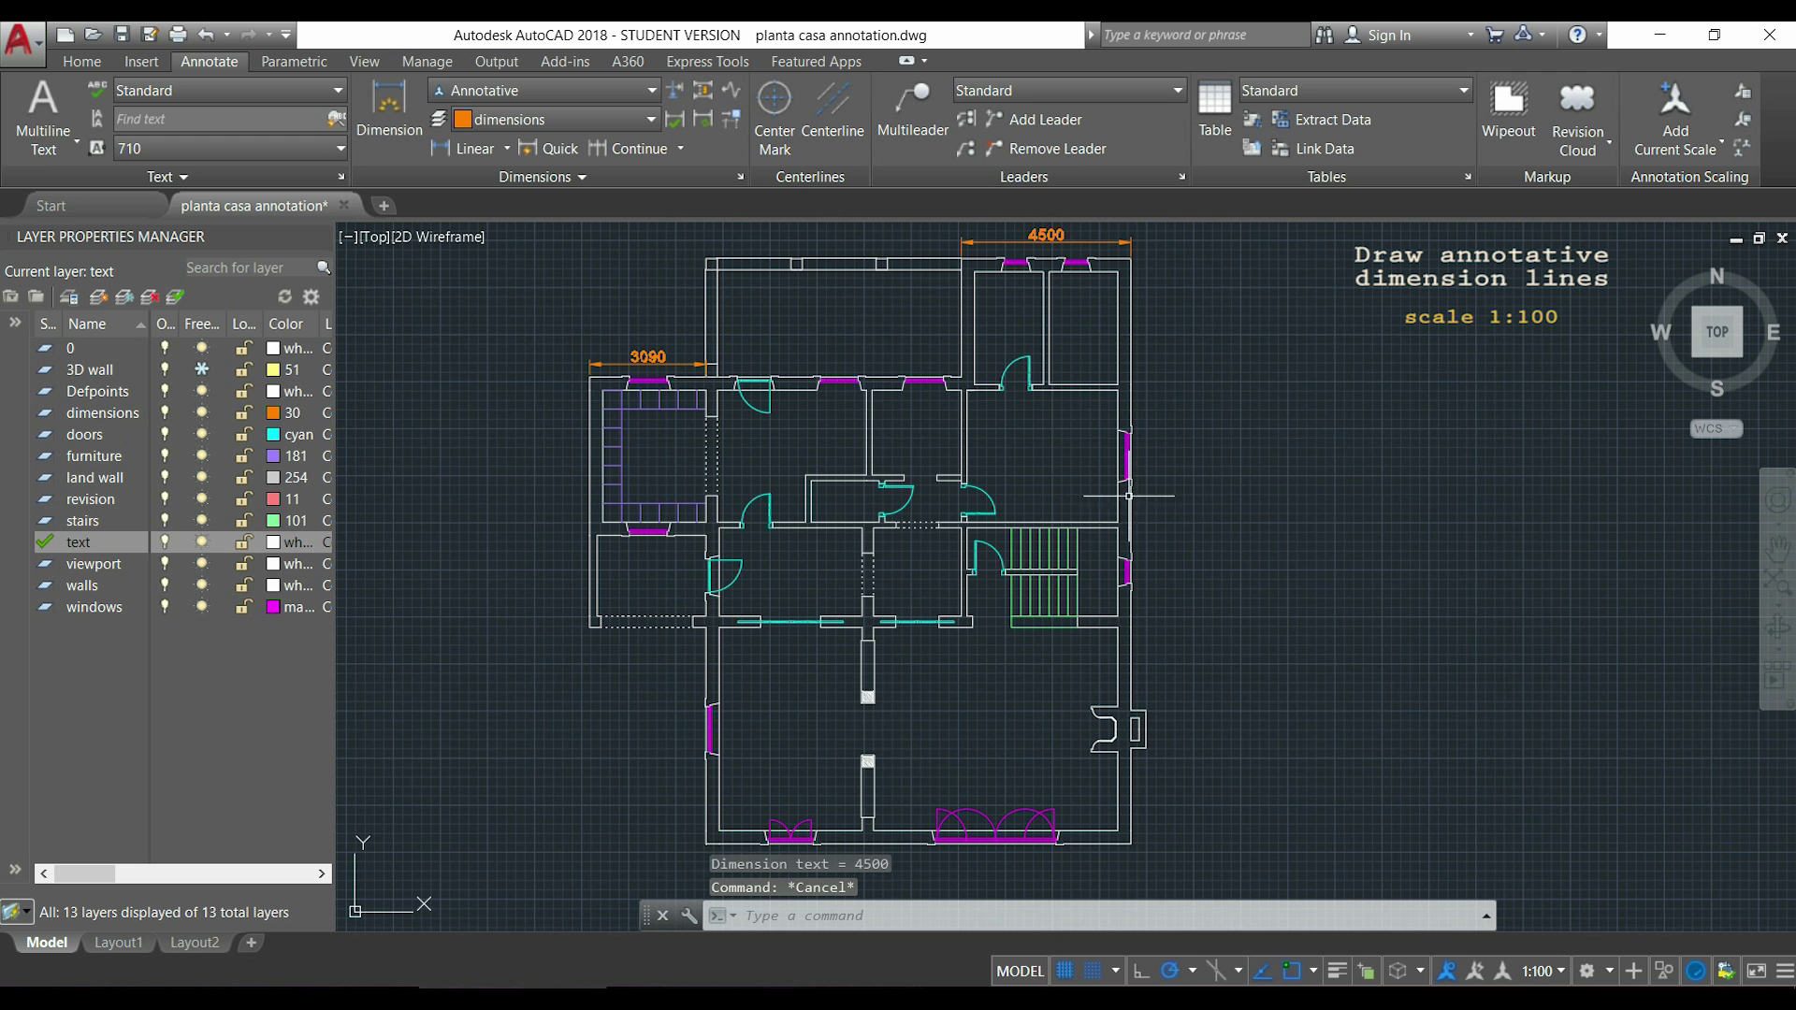
click(122, 944)
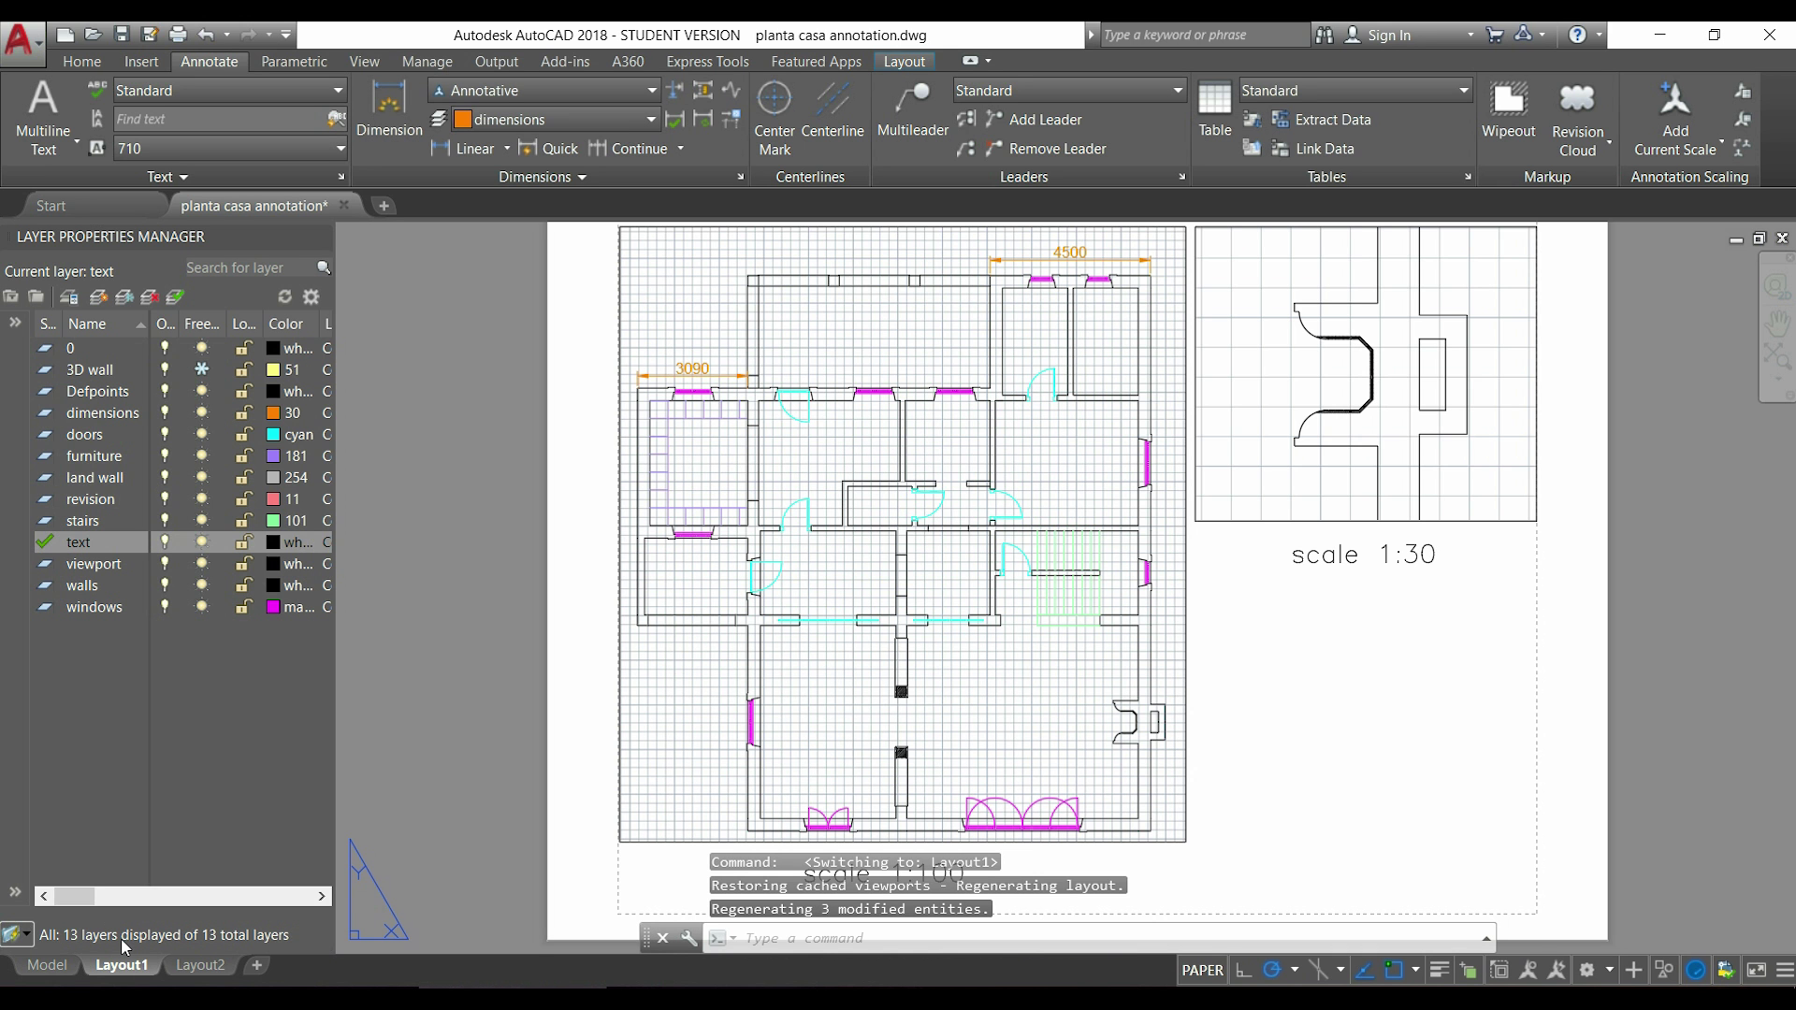
click(48, 966)
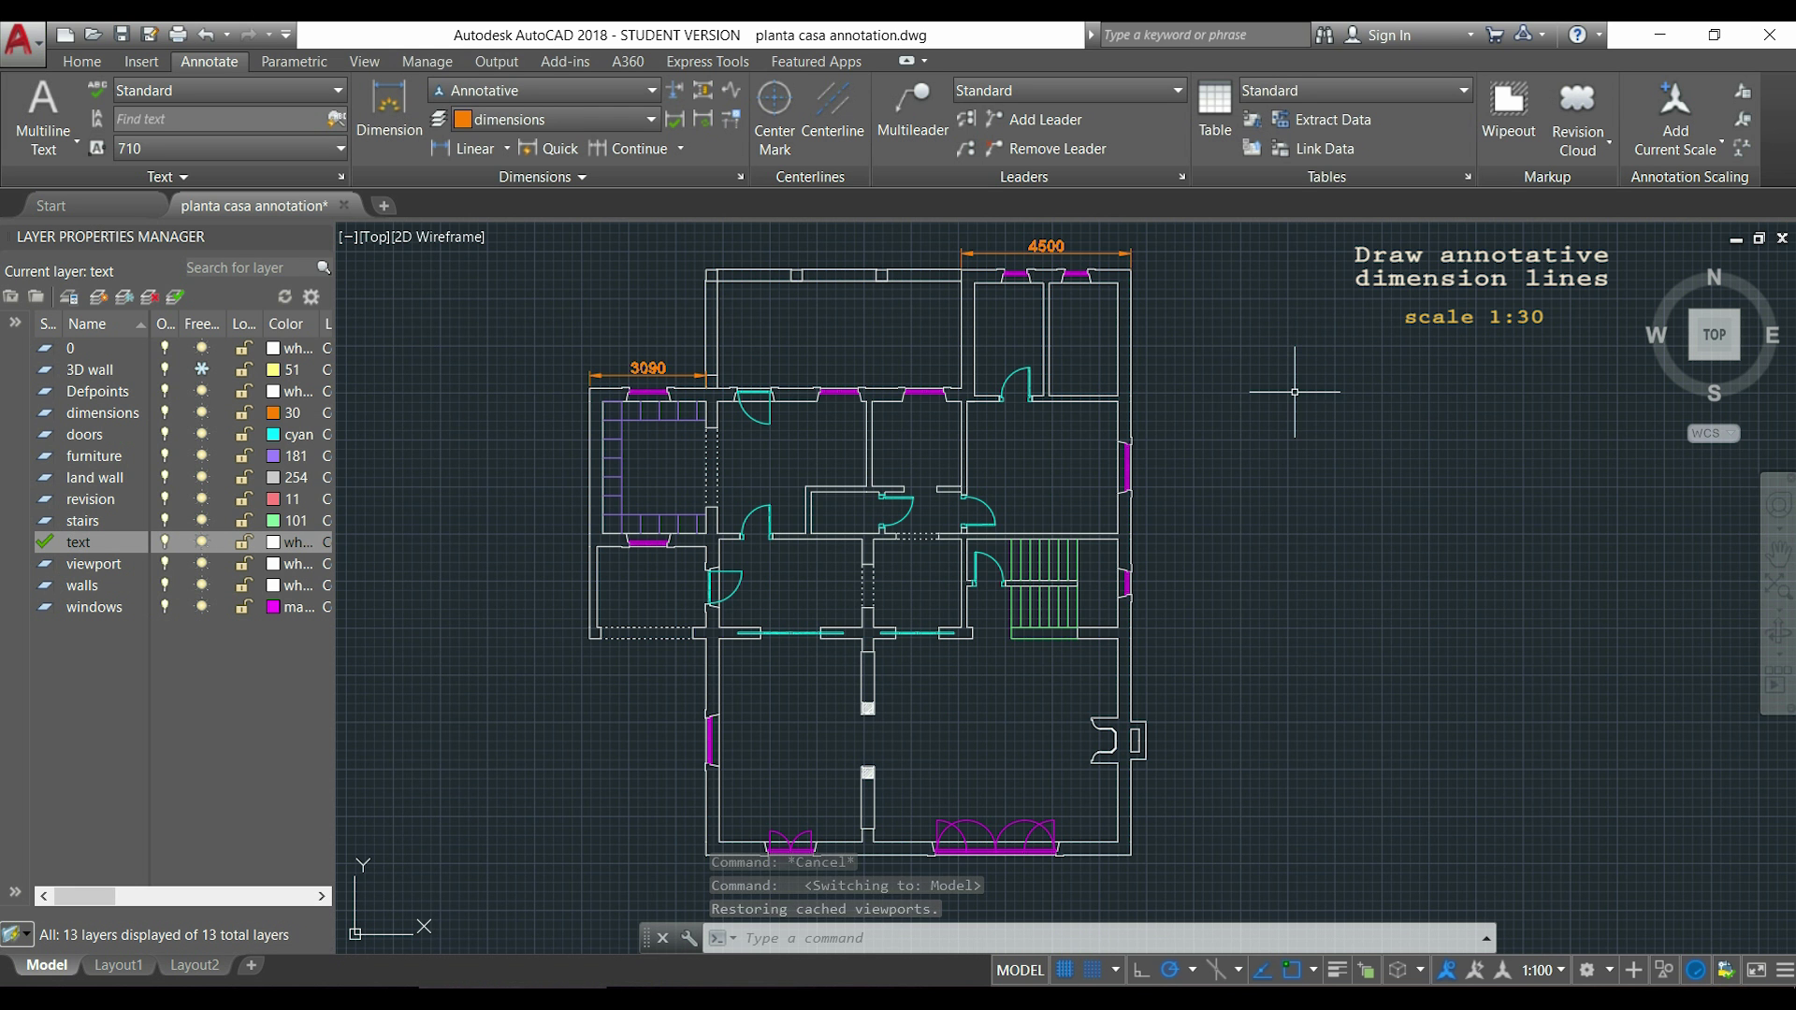
Bring the entrance detail into view and set the annotation scale to 1:30.
scroll(1126, 313, up, 3)
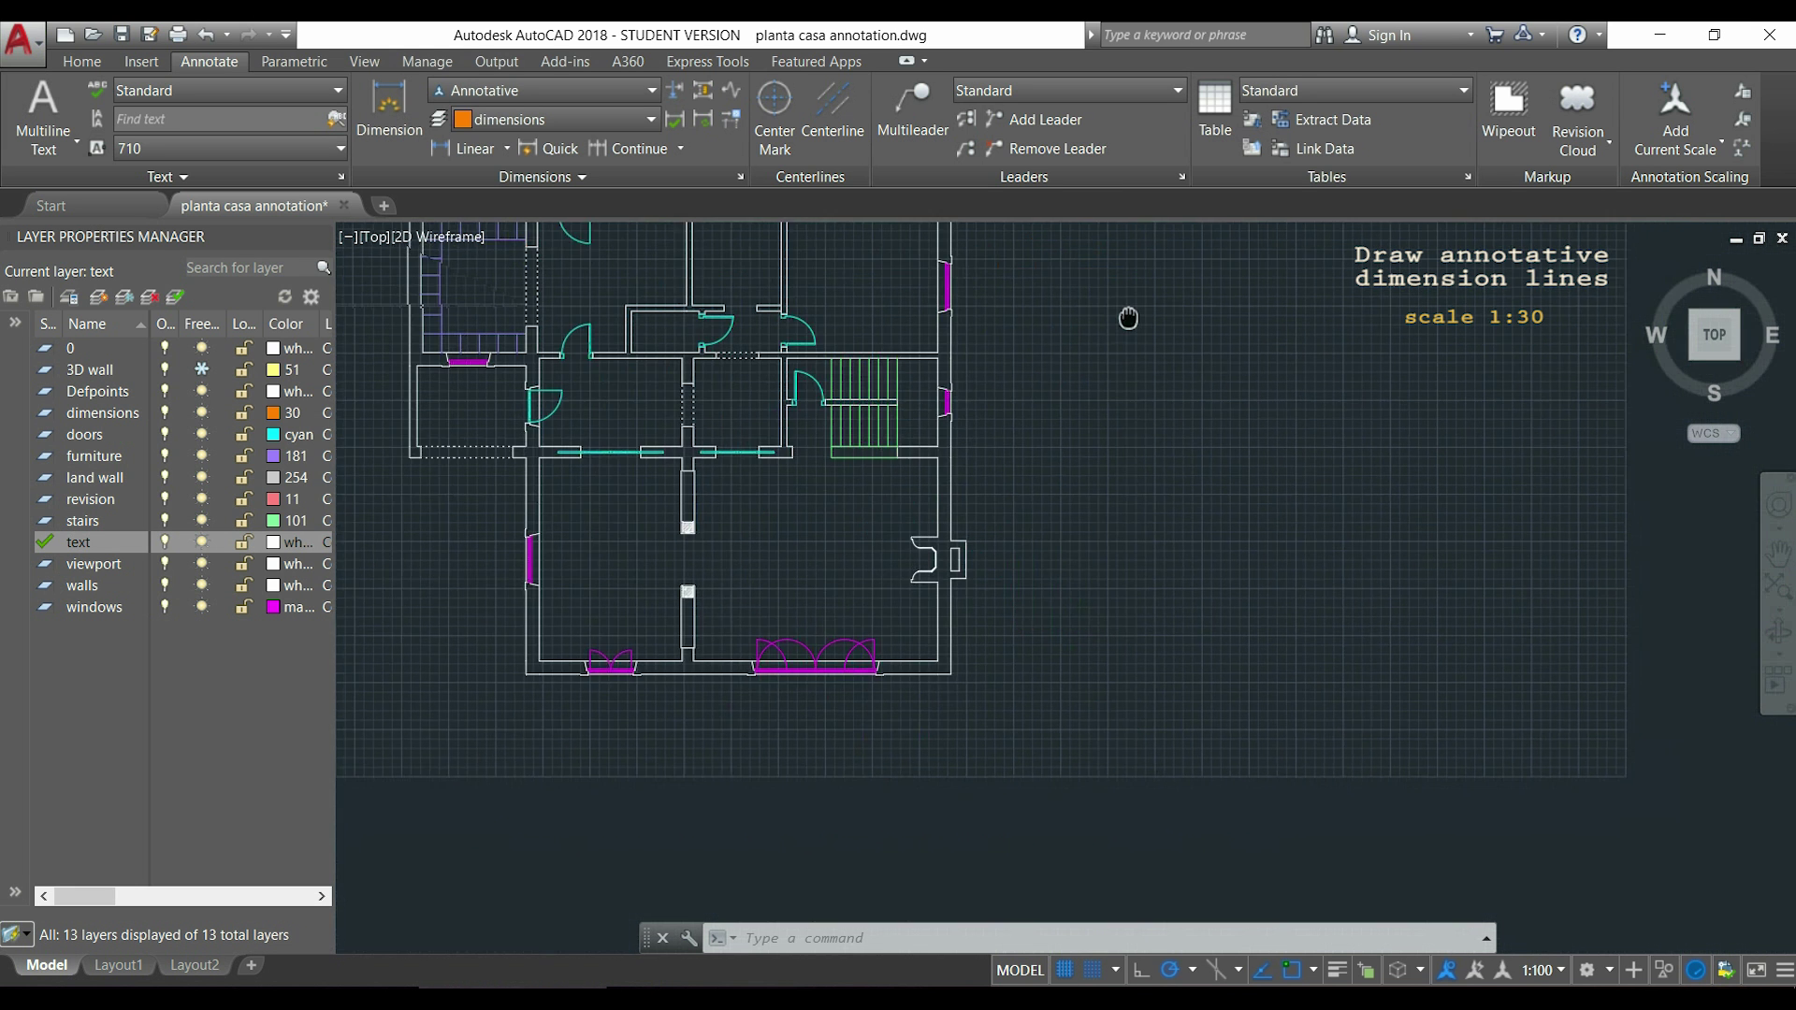
scroll(995, 562, up, 5)
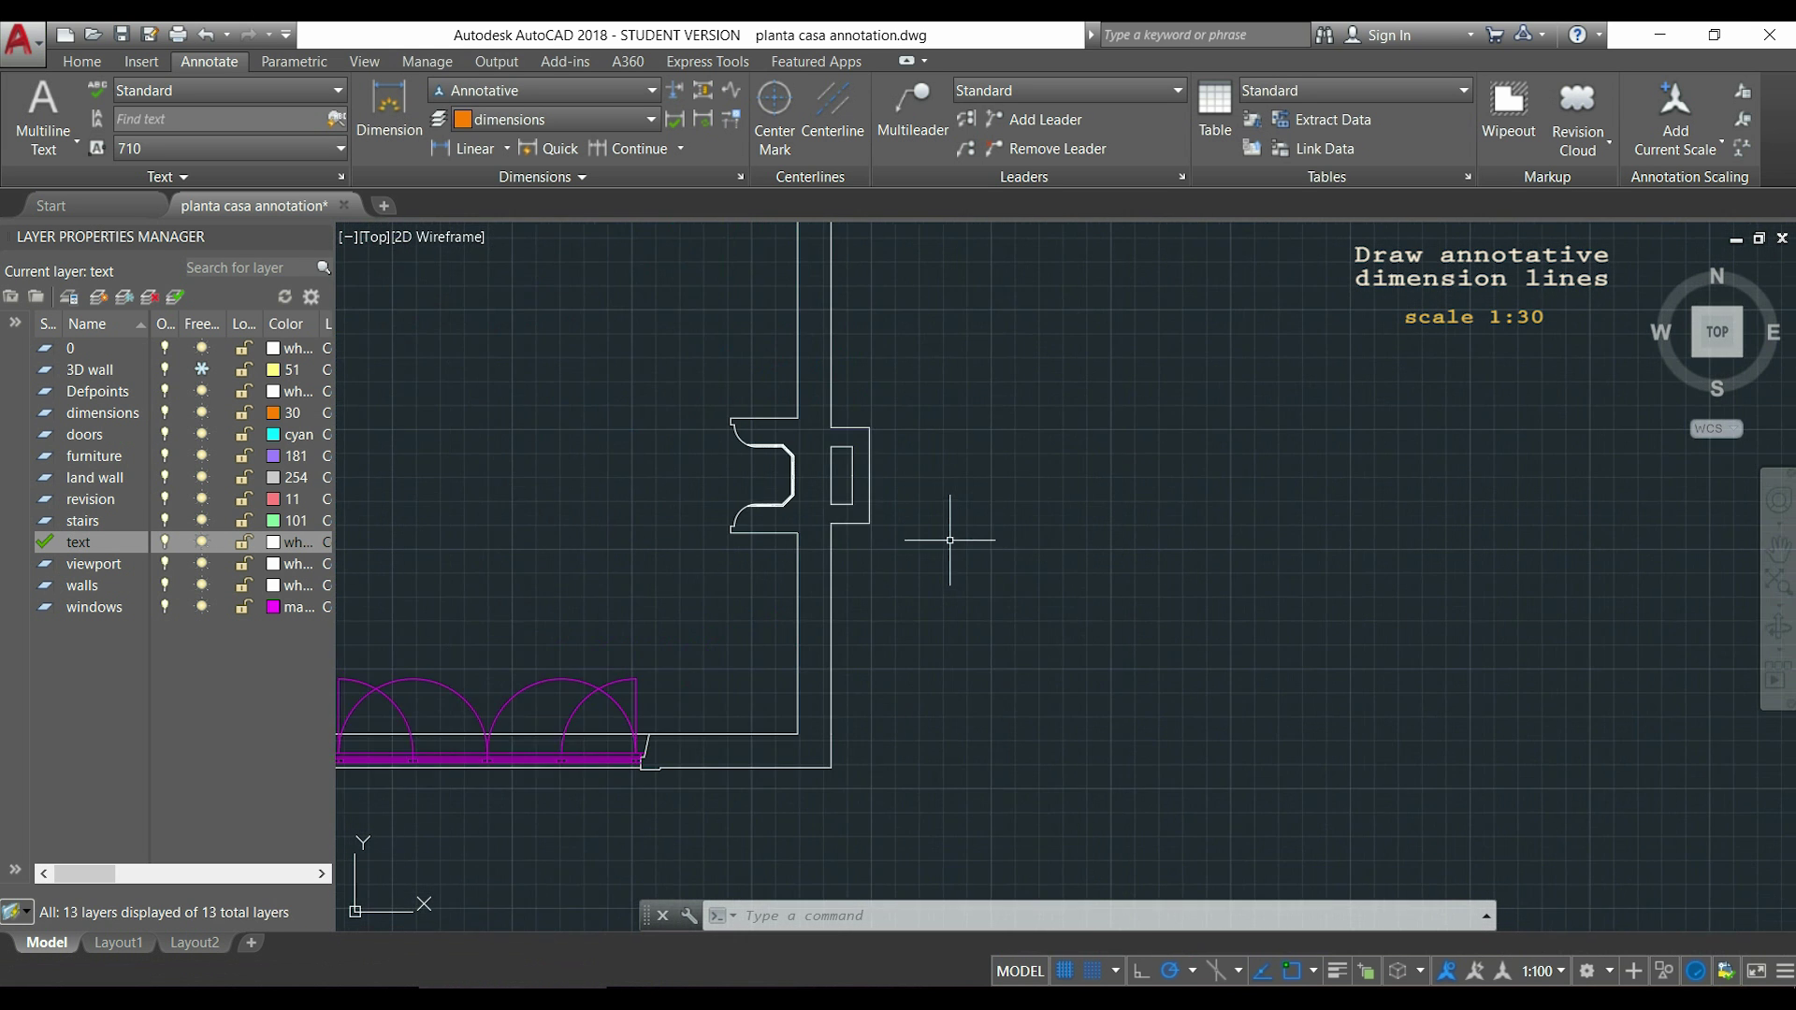
middle_drag(892, 480, 991, 469)
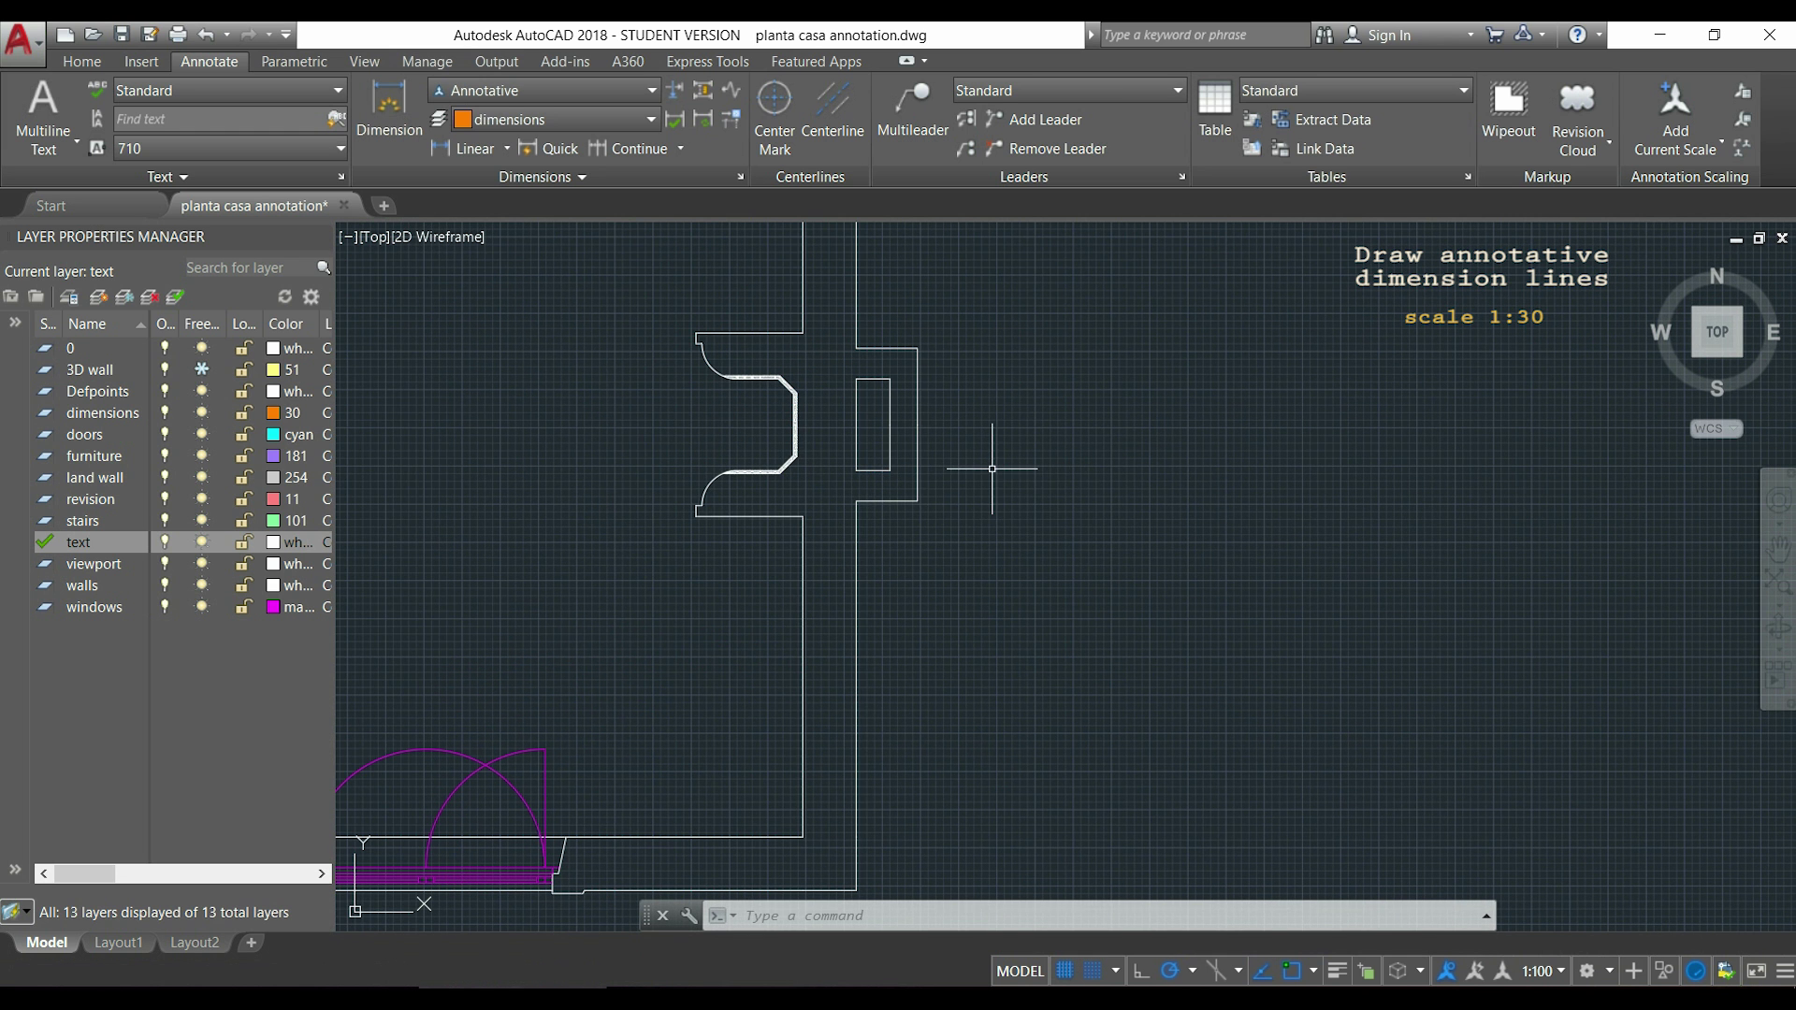
click(1559, 973)
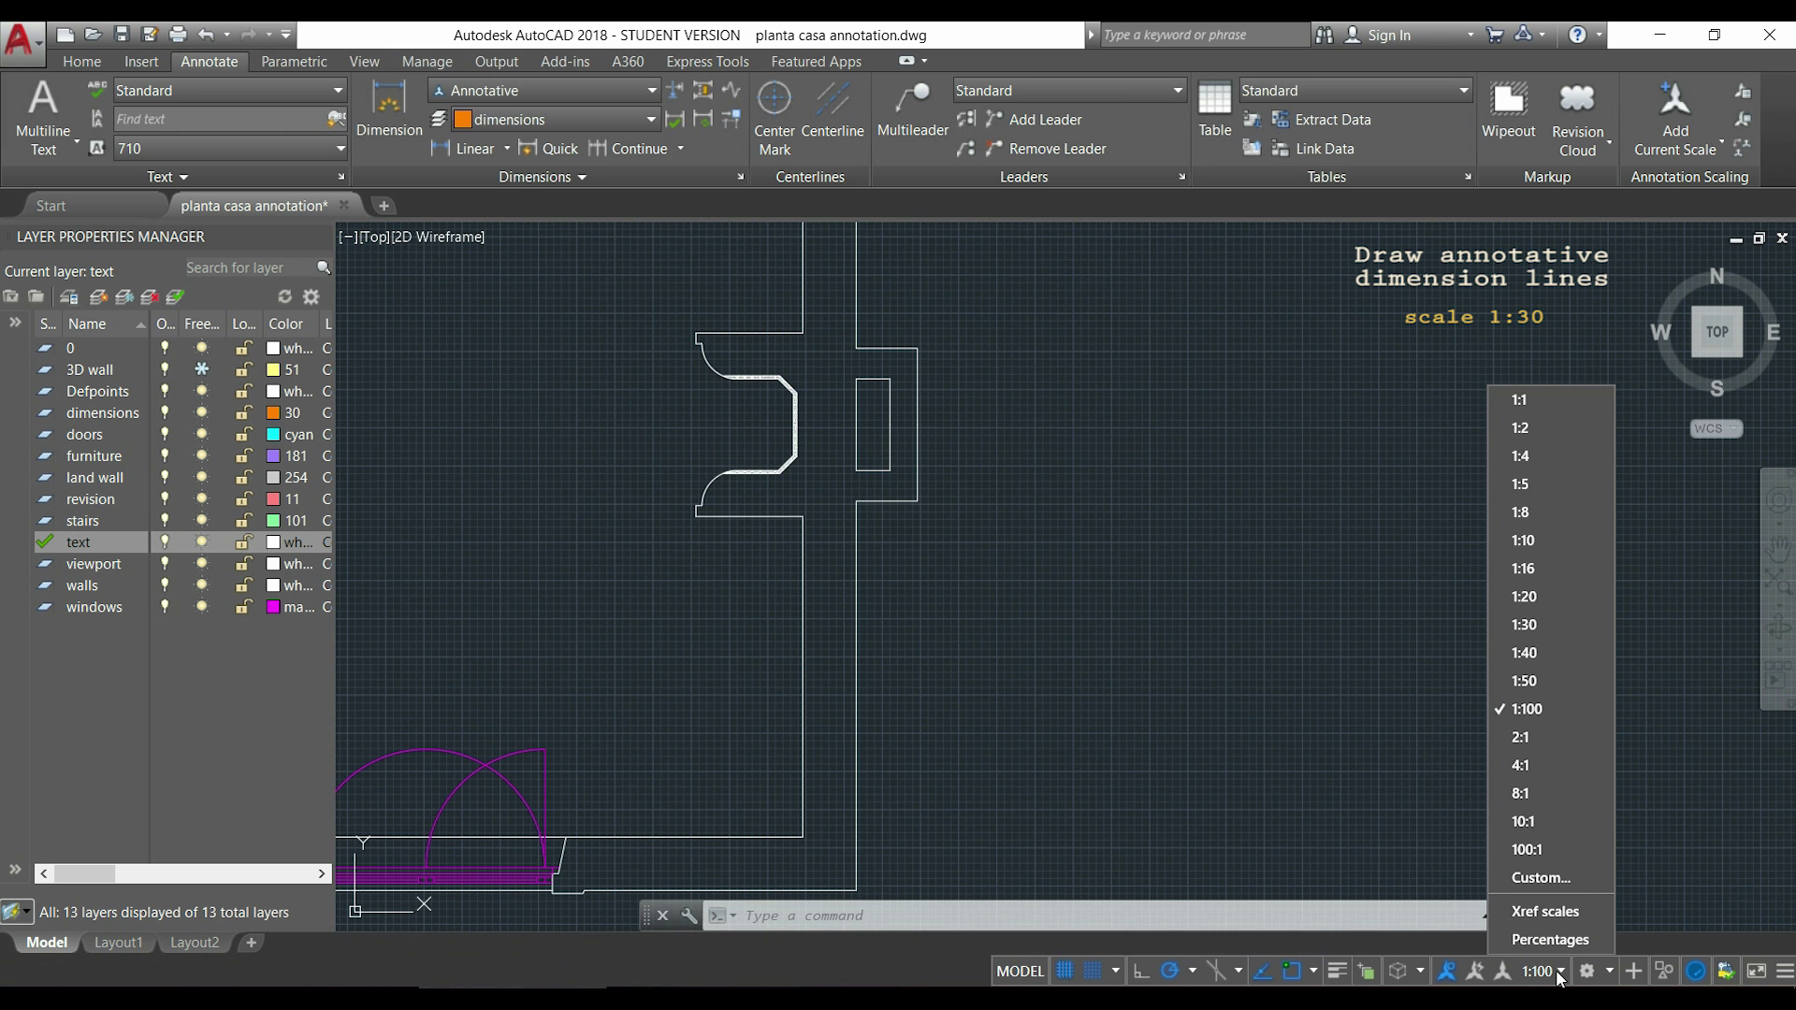
click(1553, 628)
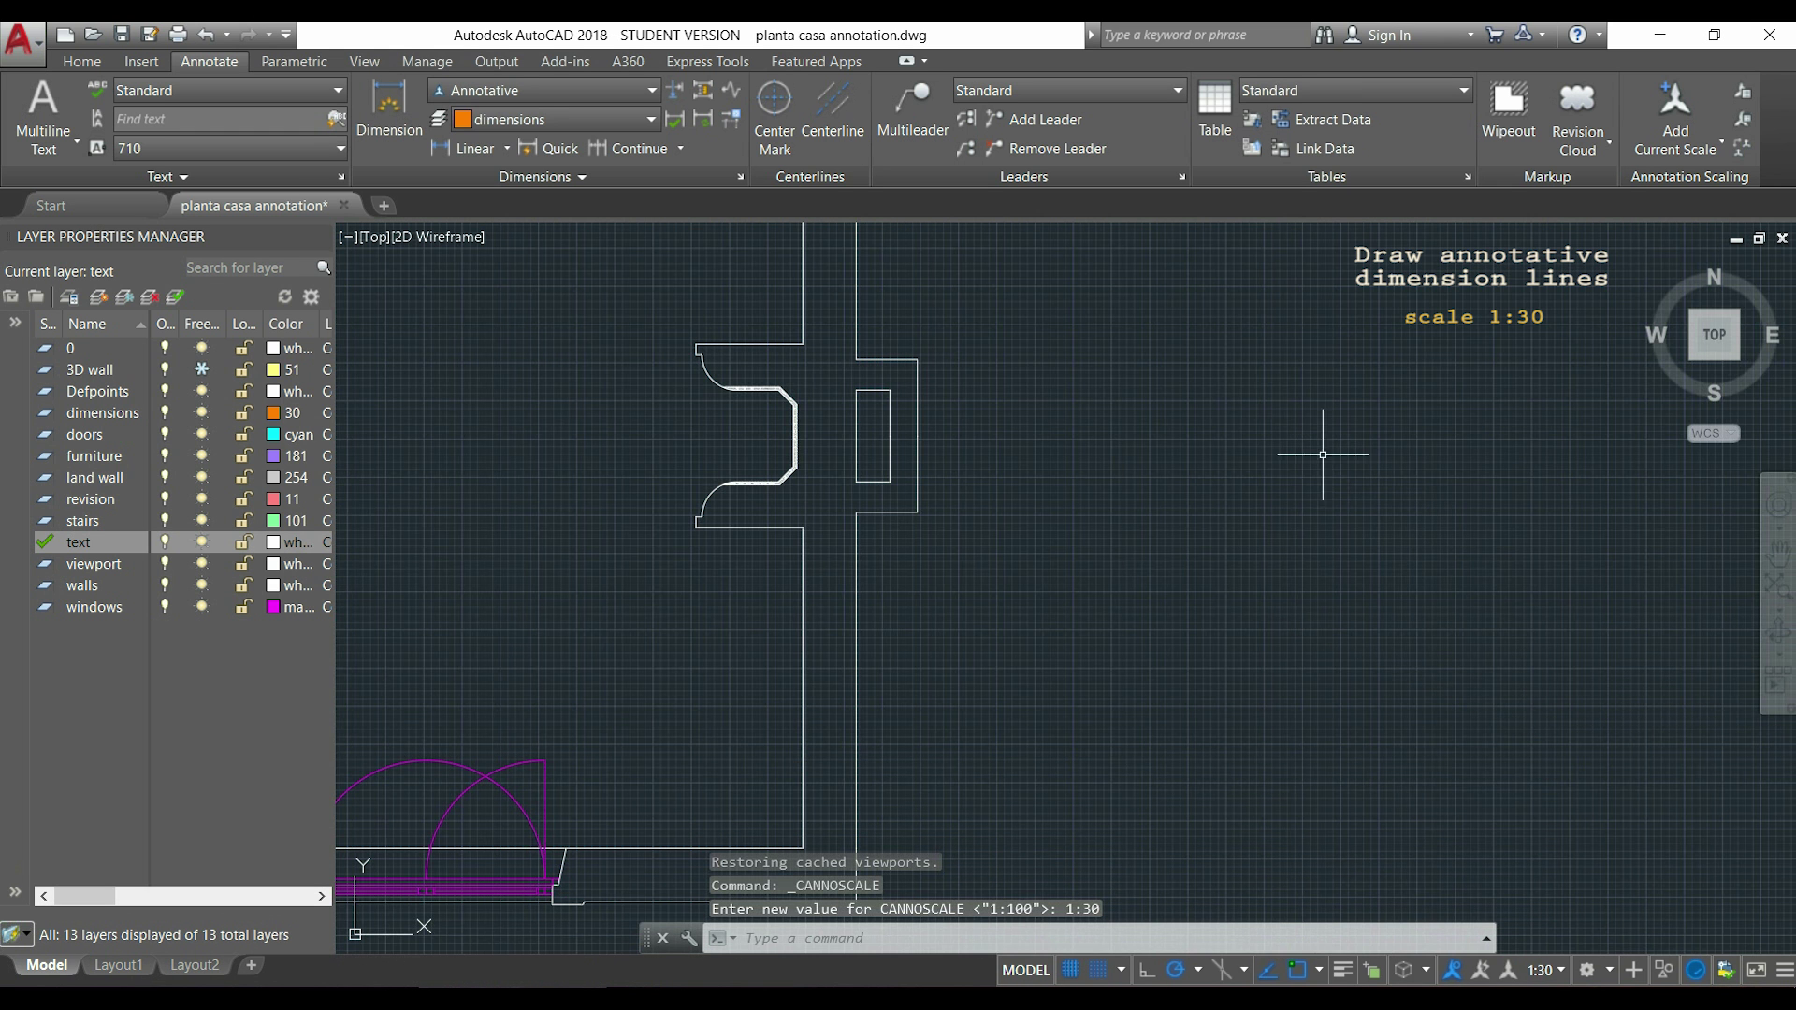
Add the 700 and 400 horizontal annotative dimensions above the entrance walls.
text(dimlin)
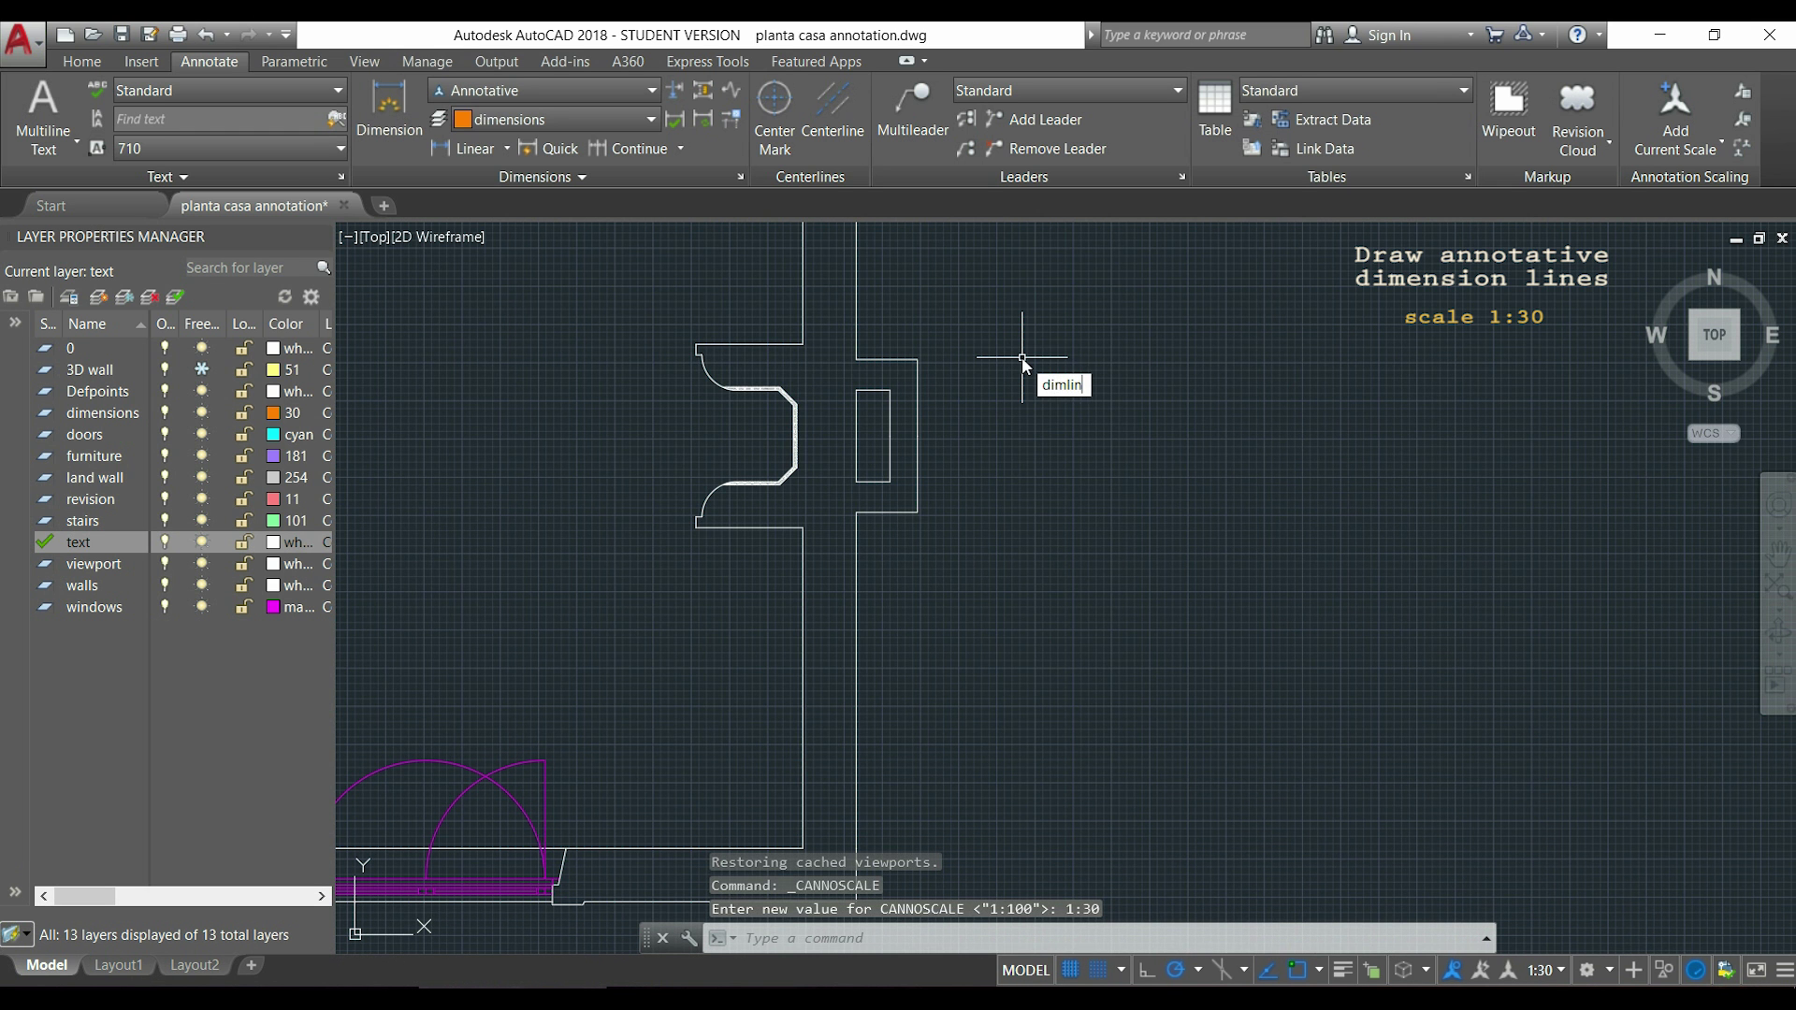
key(Return)
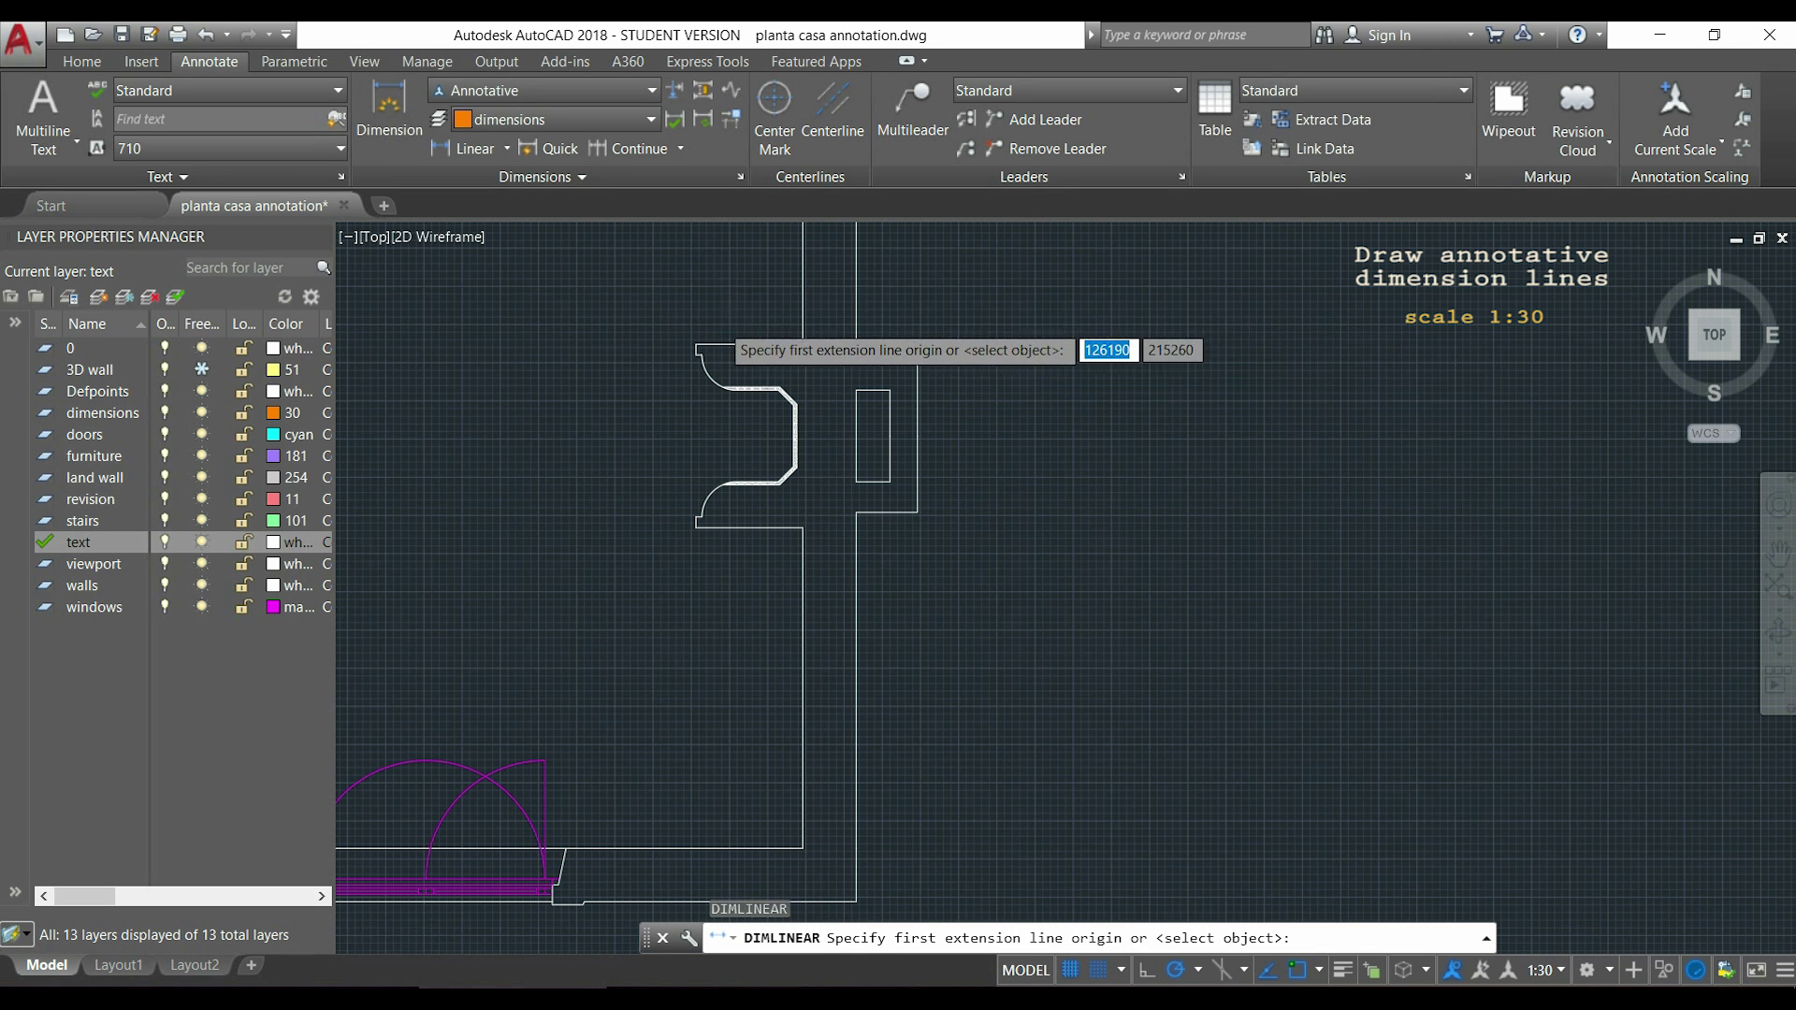
scroll(715, 330, up, 2)
click(682, 357)
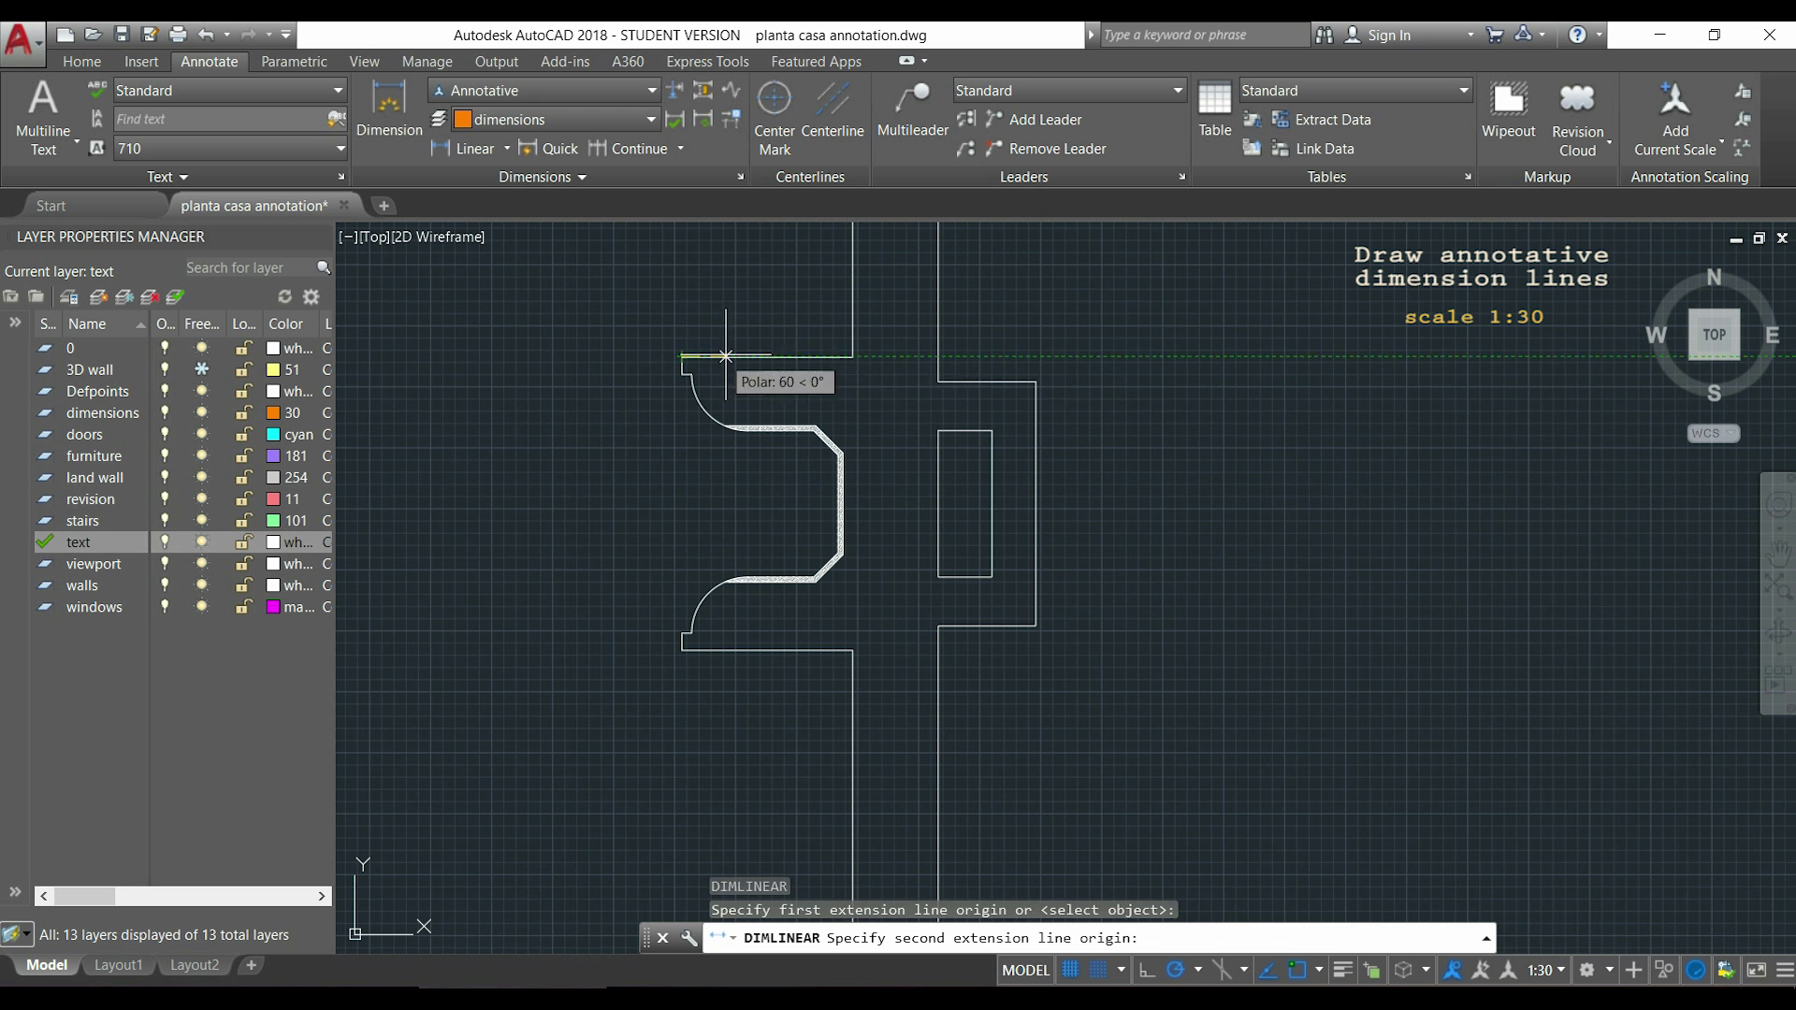
click(854, 357)
click(851, 319)
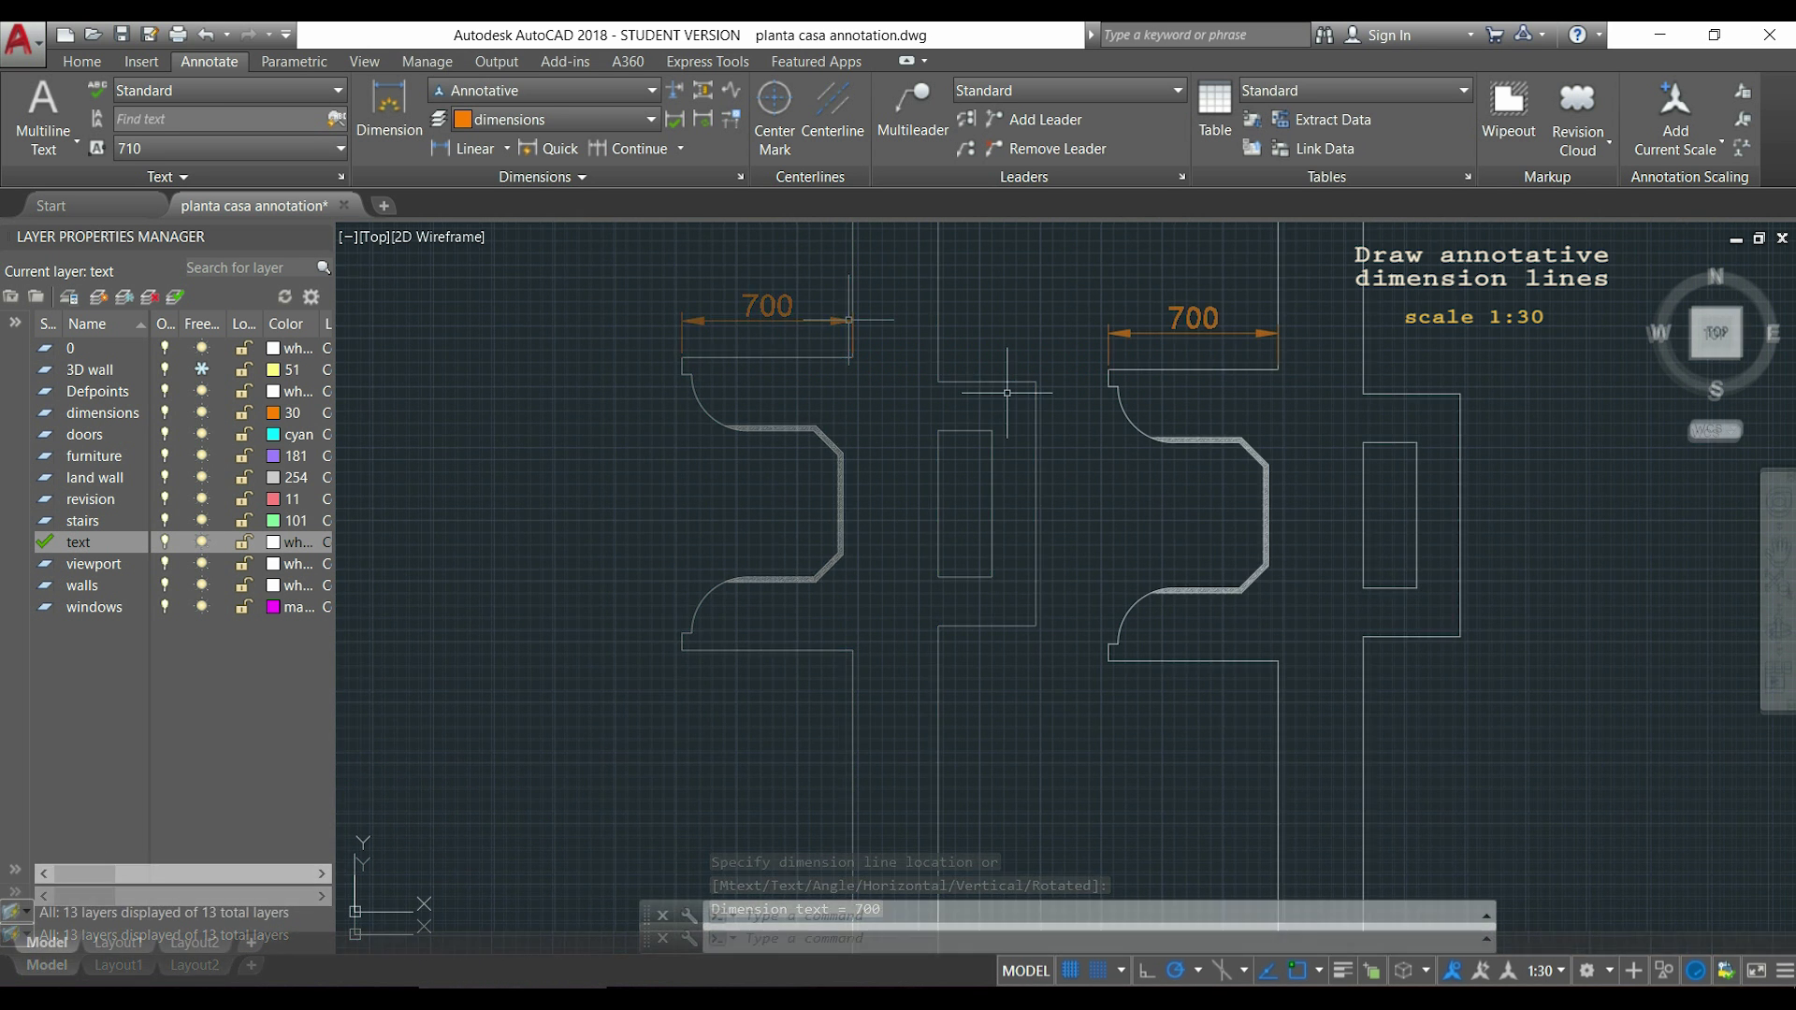
key(Return)
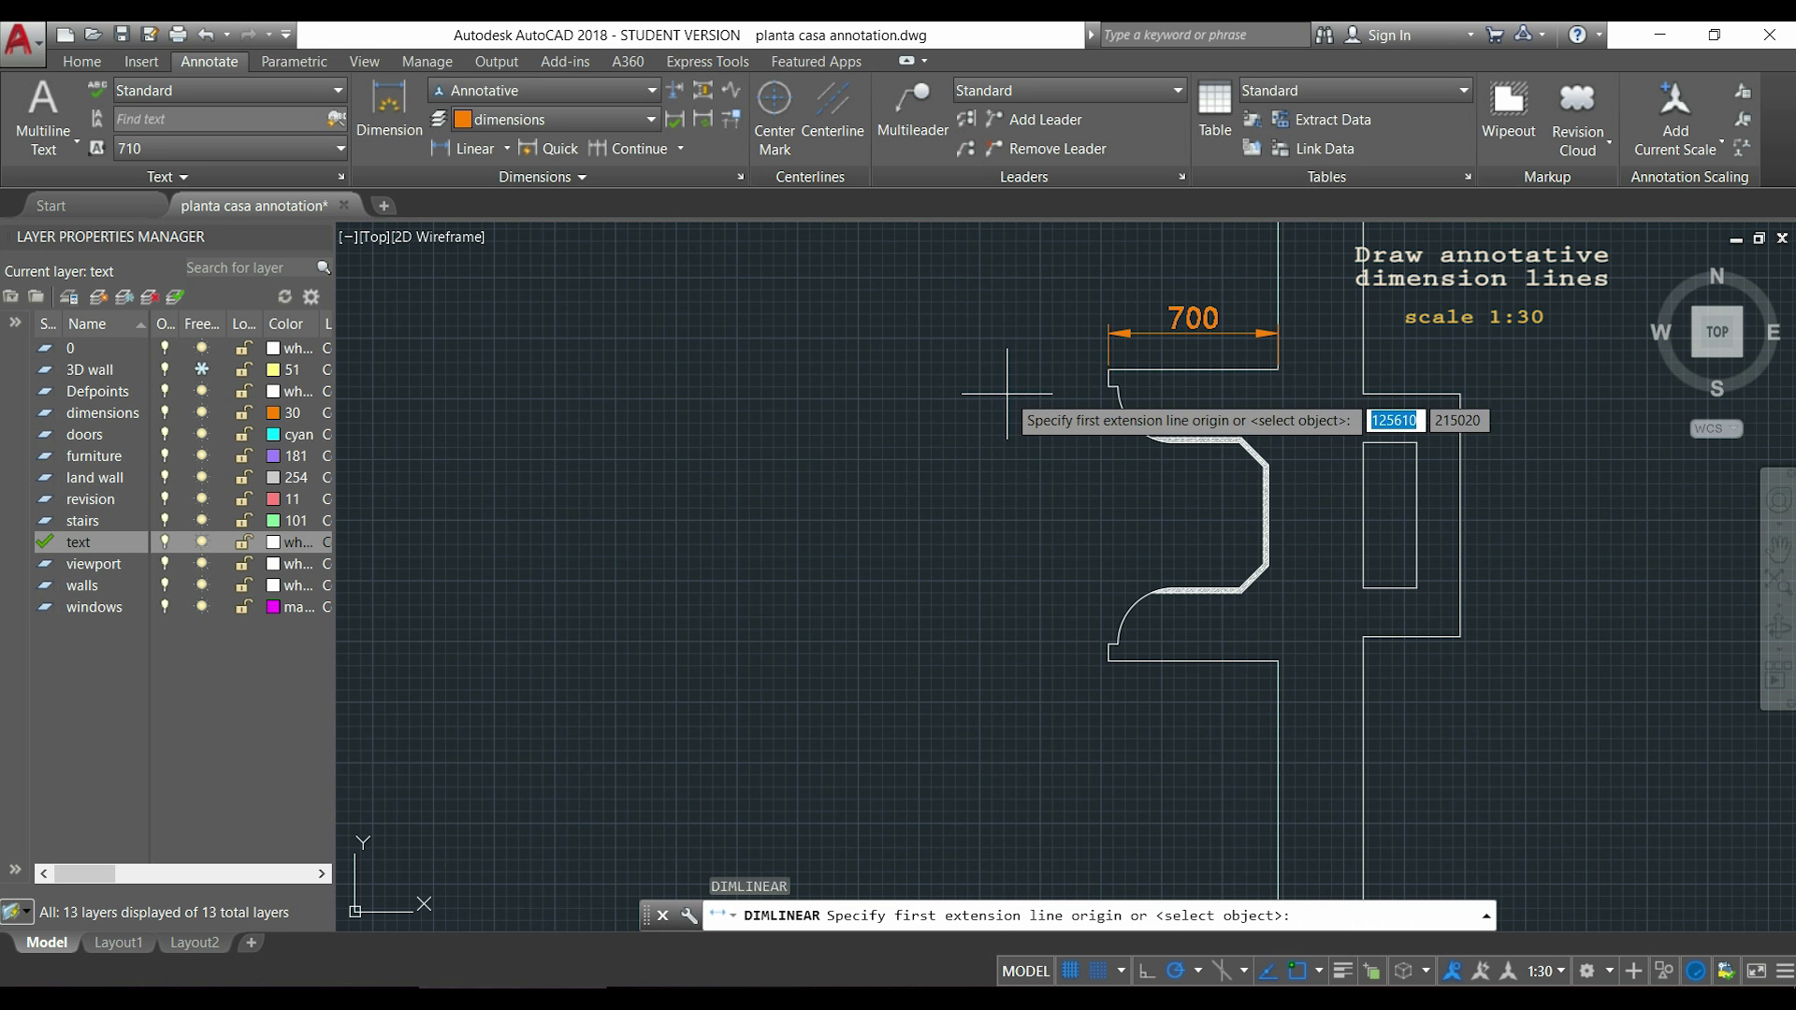
click(1363, 393)
click(1459, 393)
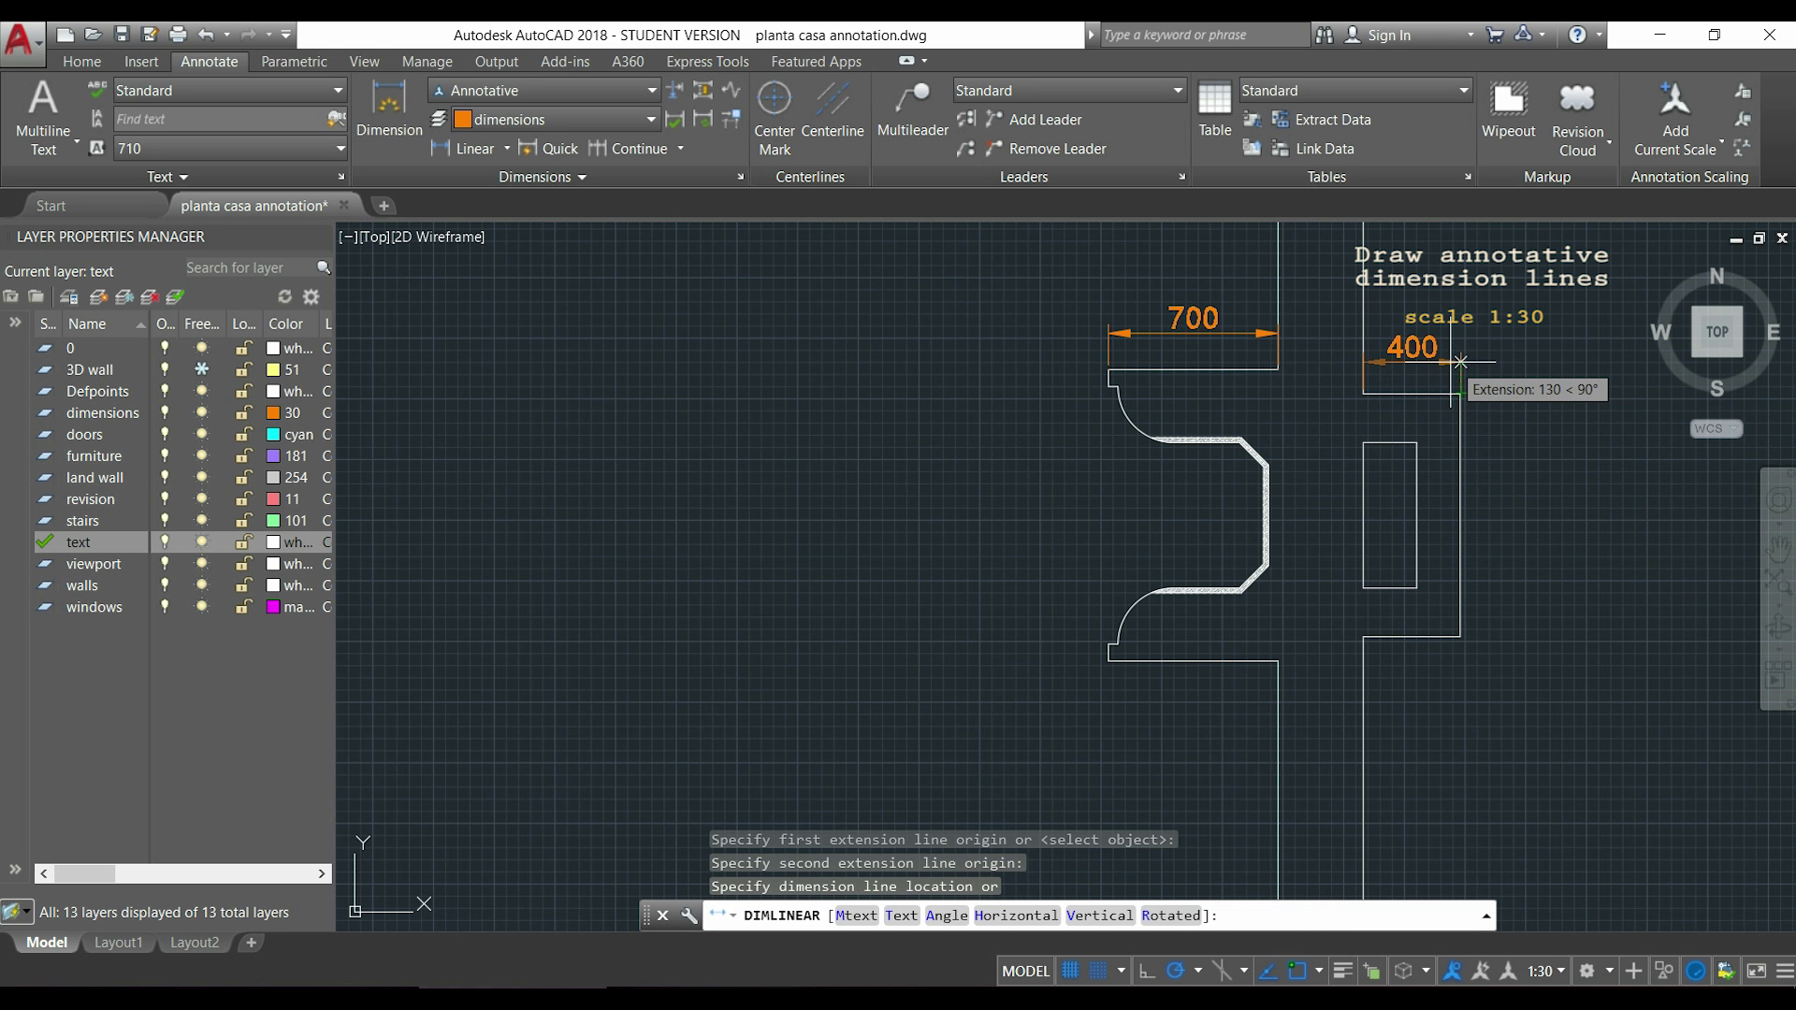
click(1459, 361)
Add the vertical 1000 dimension beside the entrance's right wall.
key(Return)
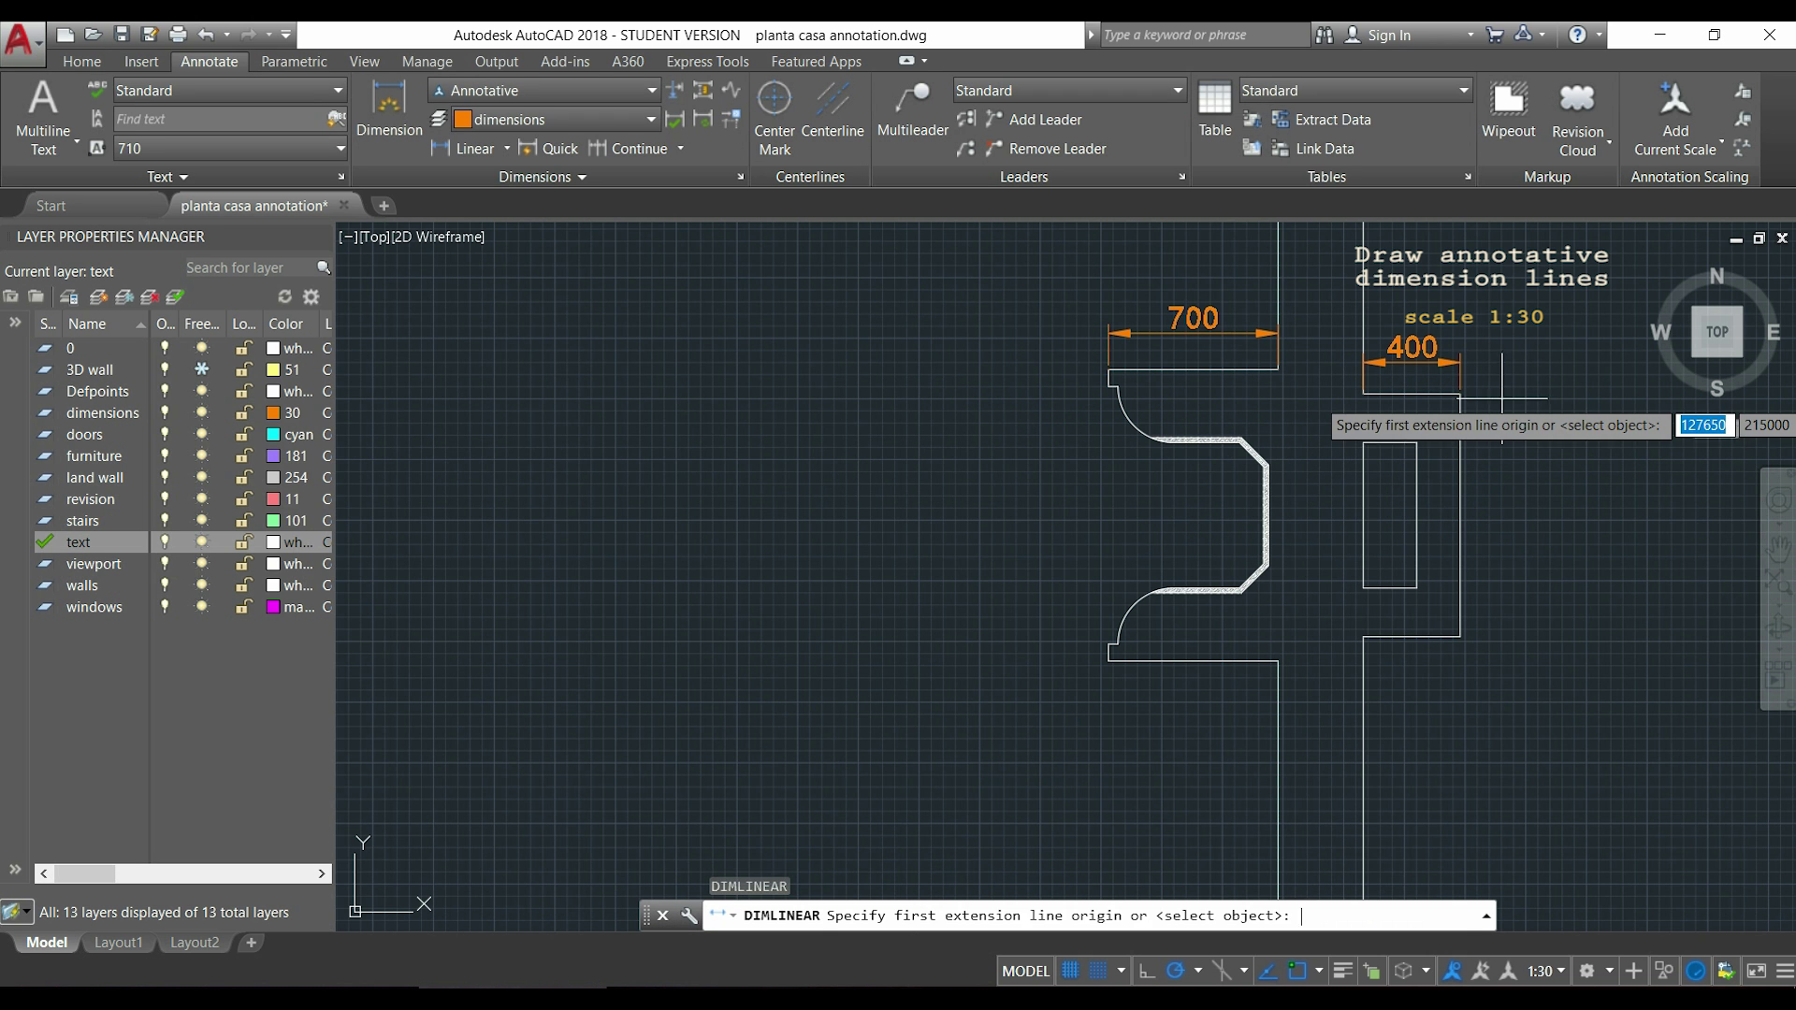
click(1459, 393)
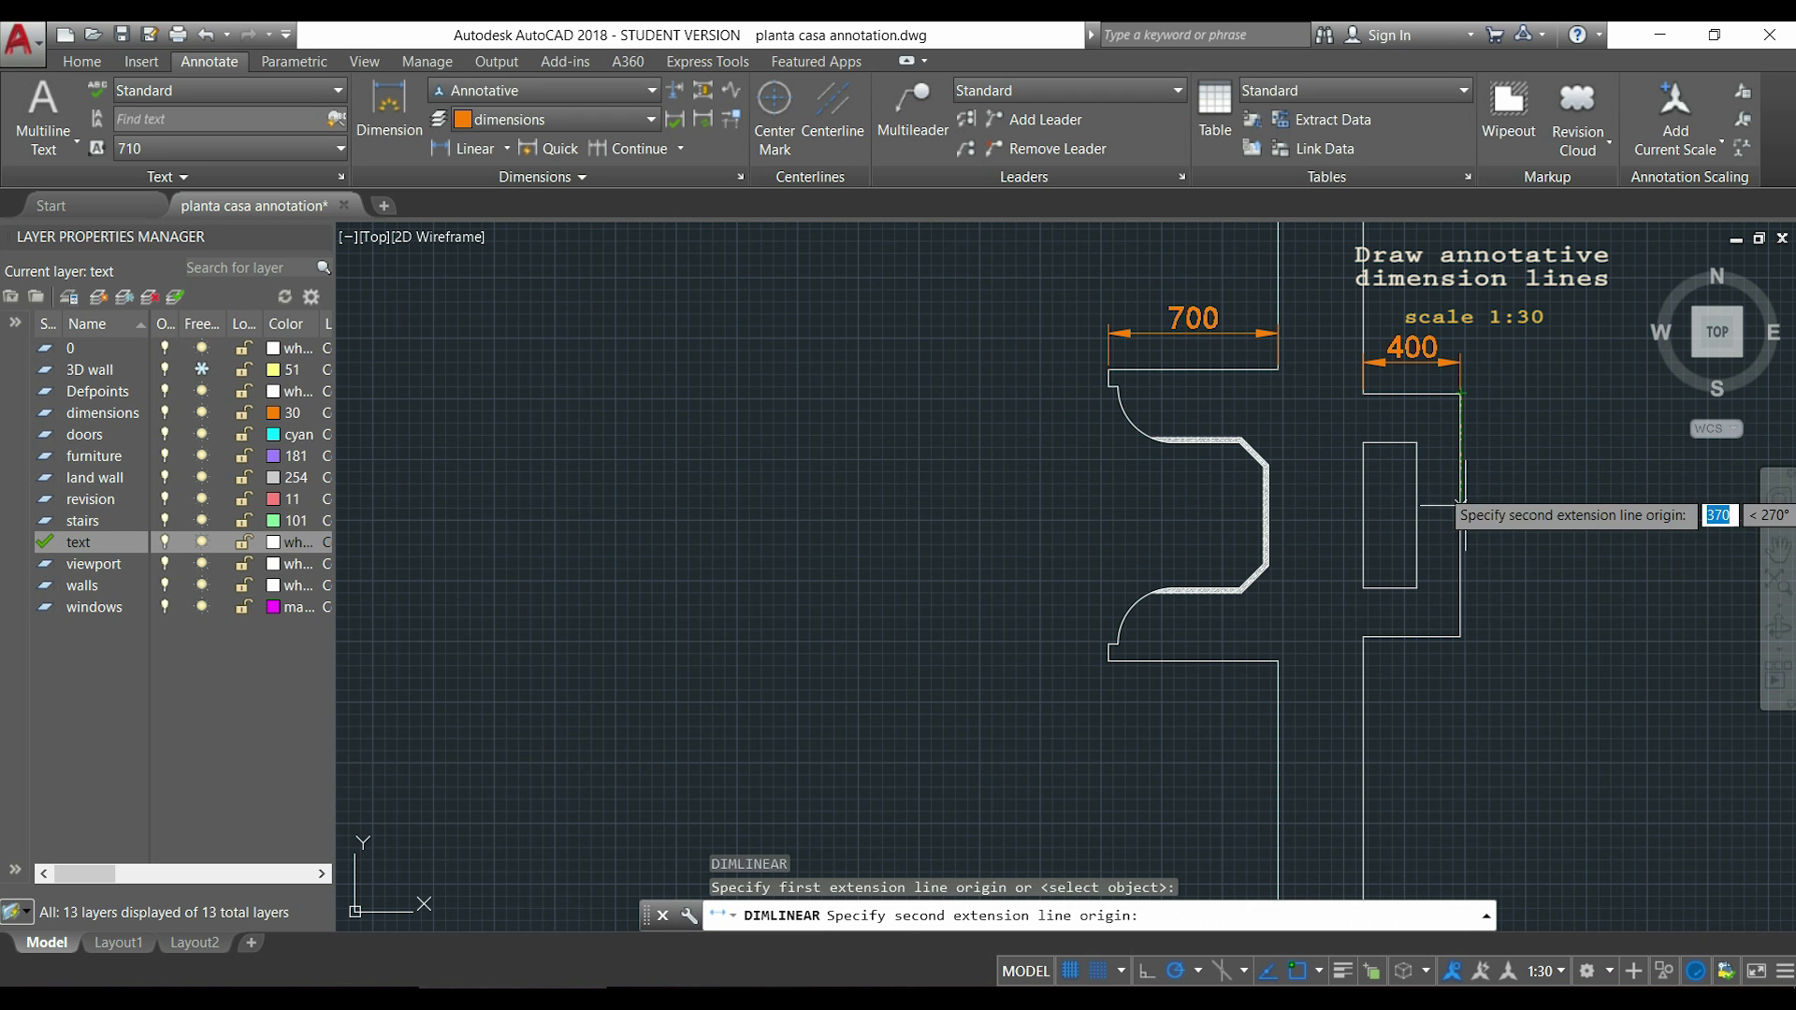
click(1460, 643)
click(1511, 644)
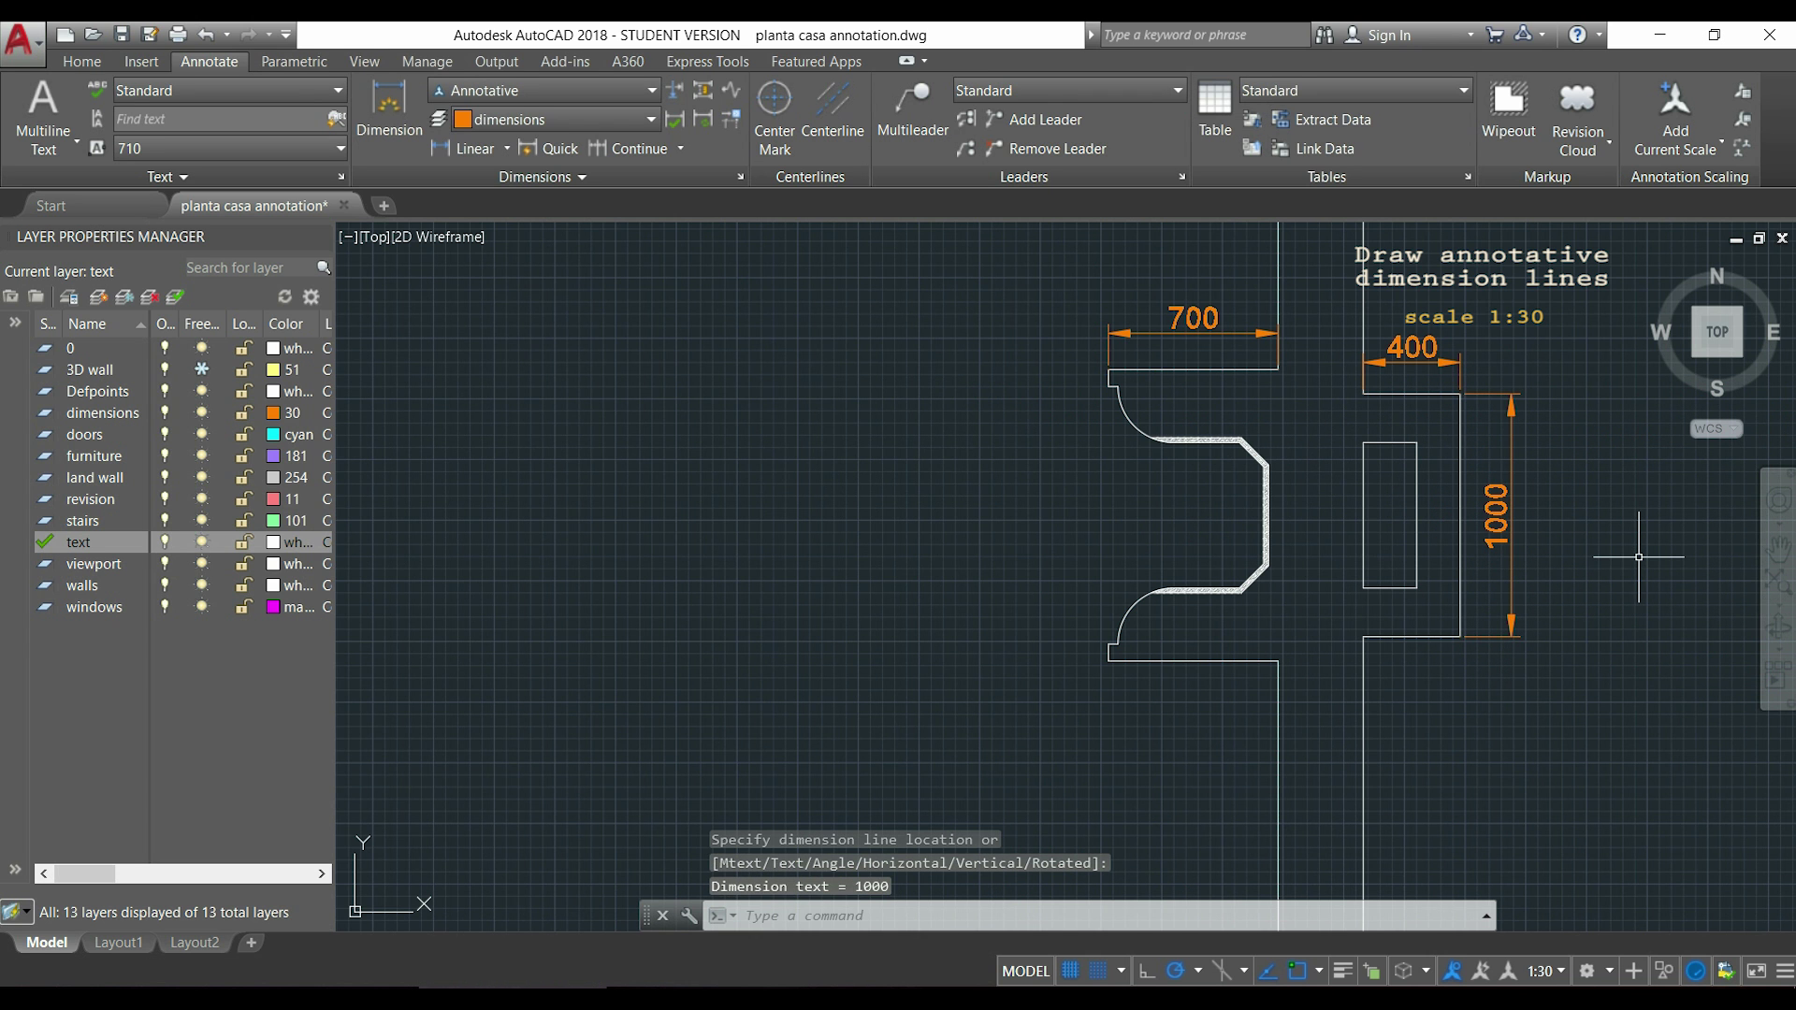
Zoom out to the full plan, then open Layout1 to compare the 1:100 and 1:30 viewports.
scroll(1640, 556, down, 6)
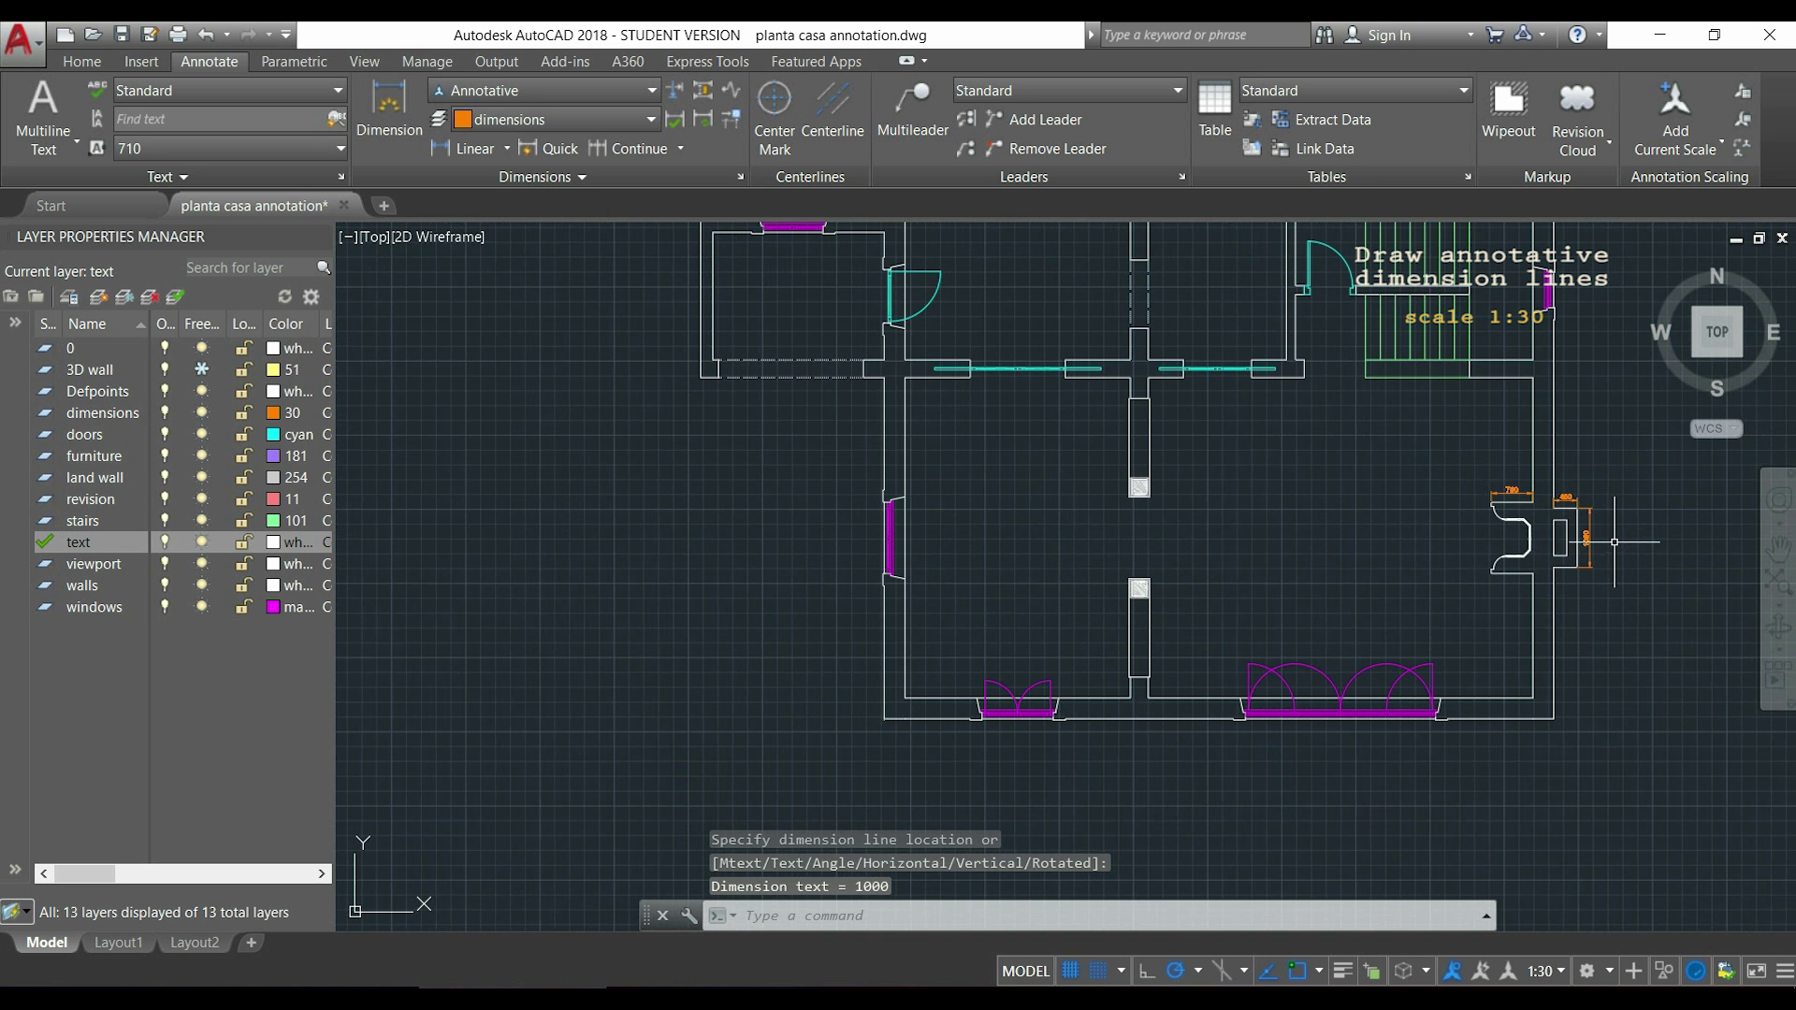
scroll(1426, 350, down, 5)
middle_drag(1385, 383, 1153, 478)
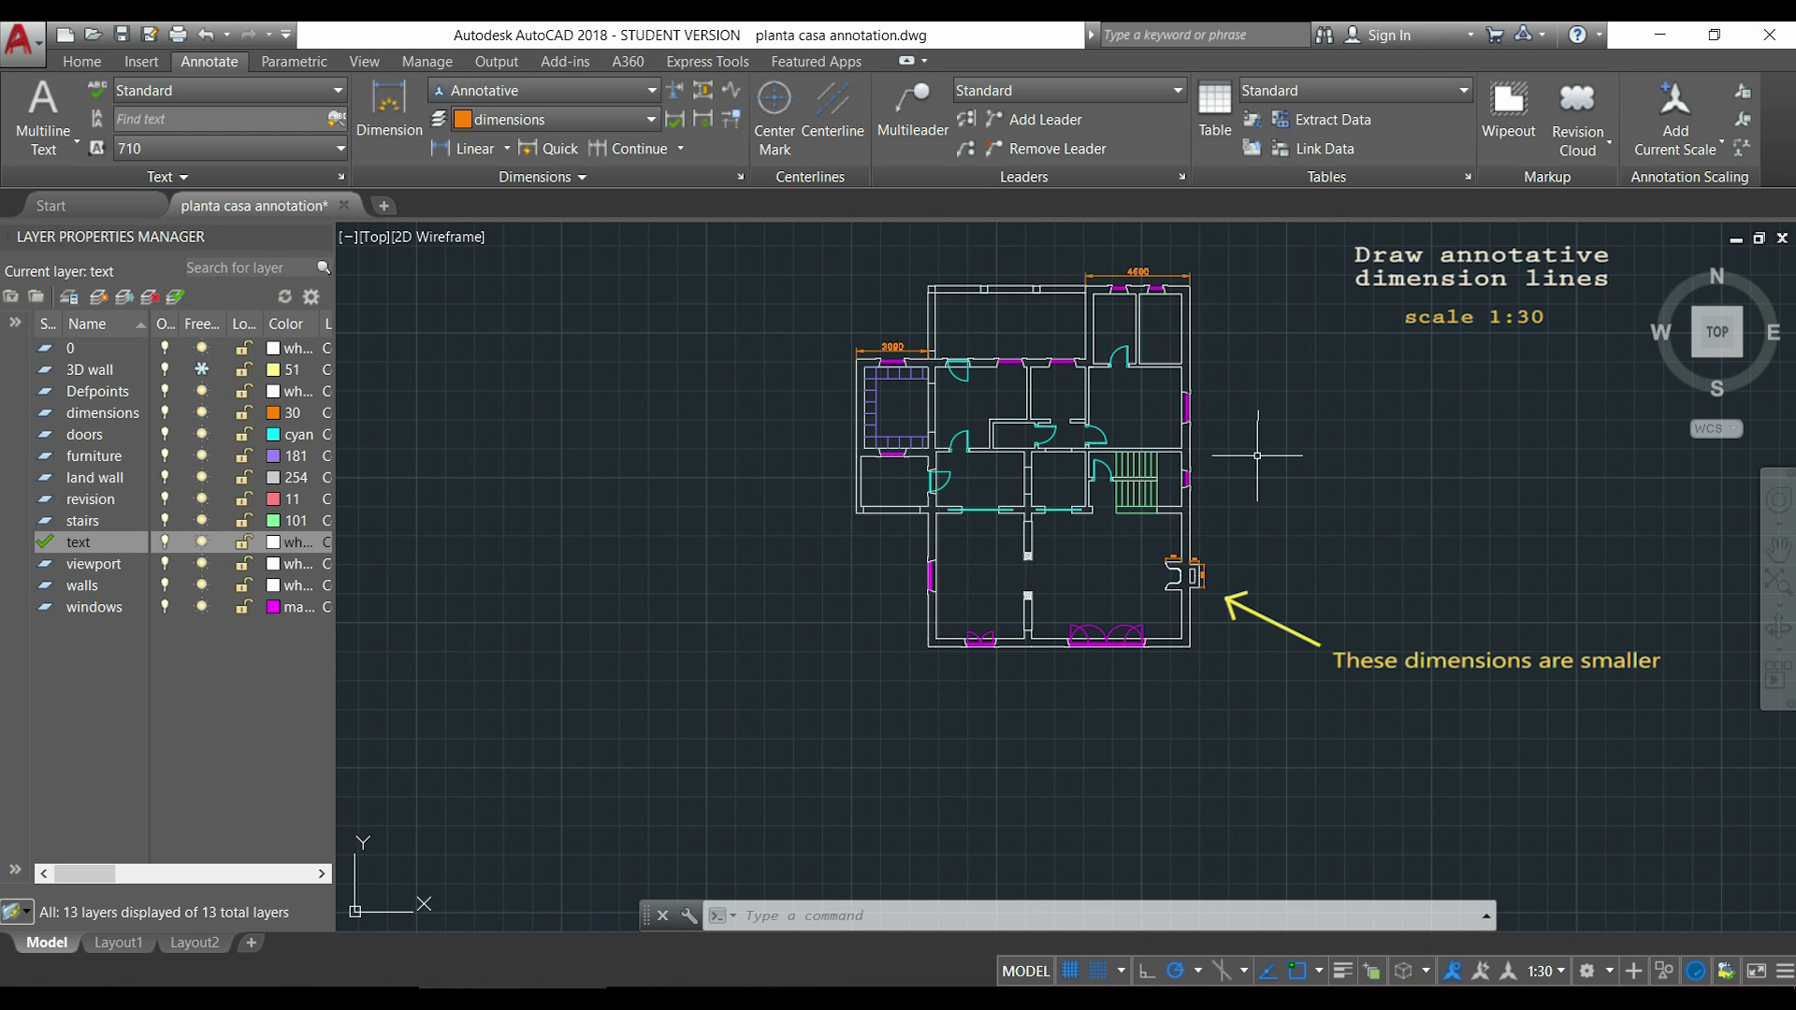
click(123, 946)
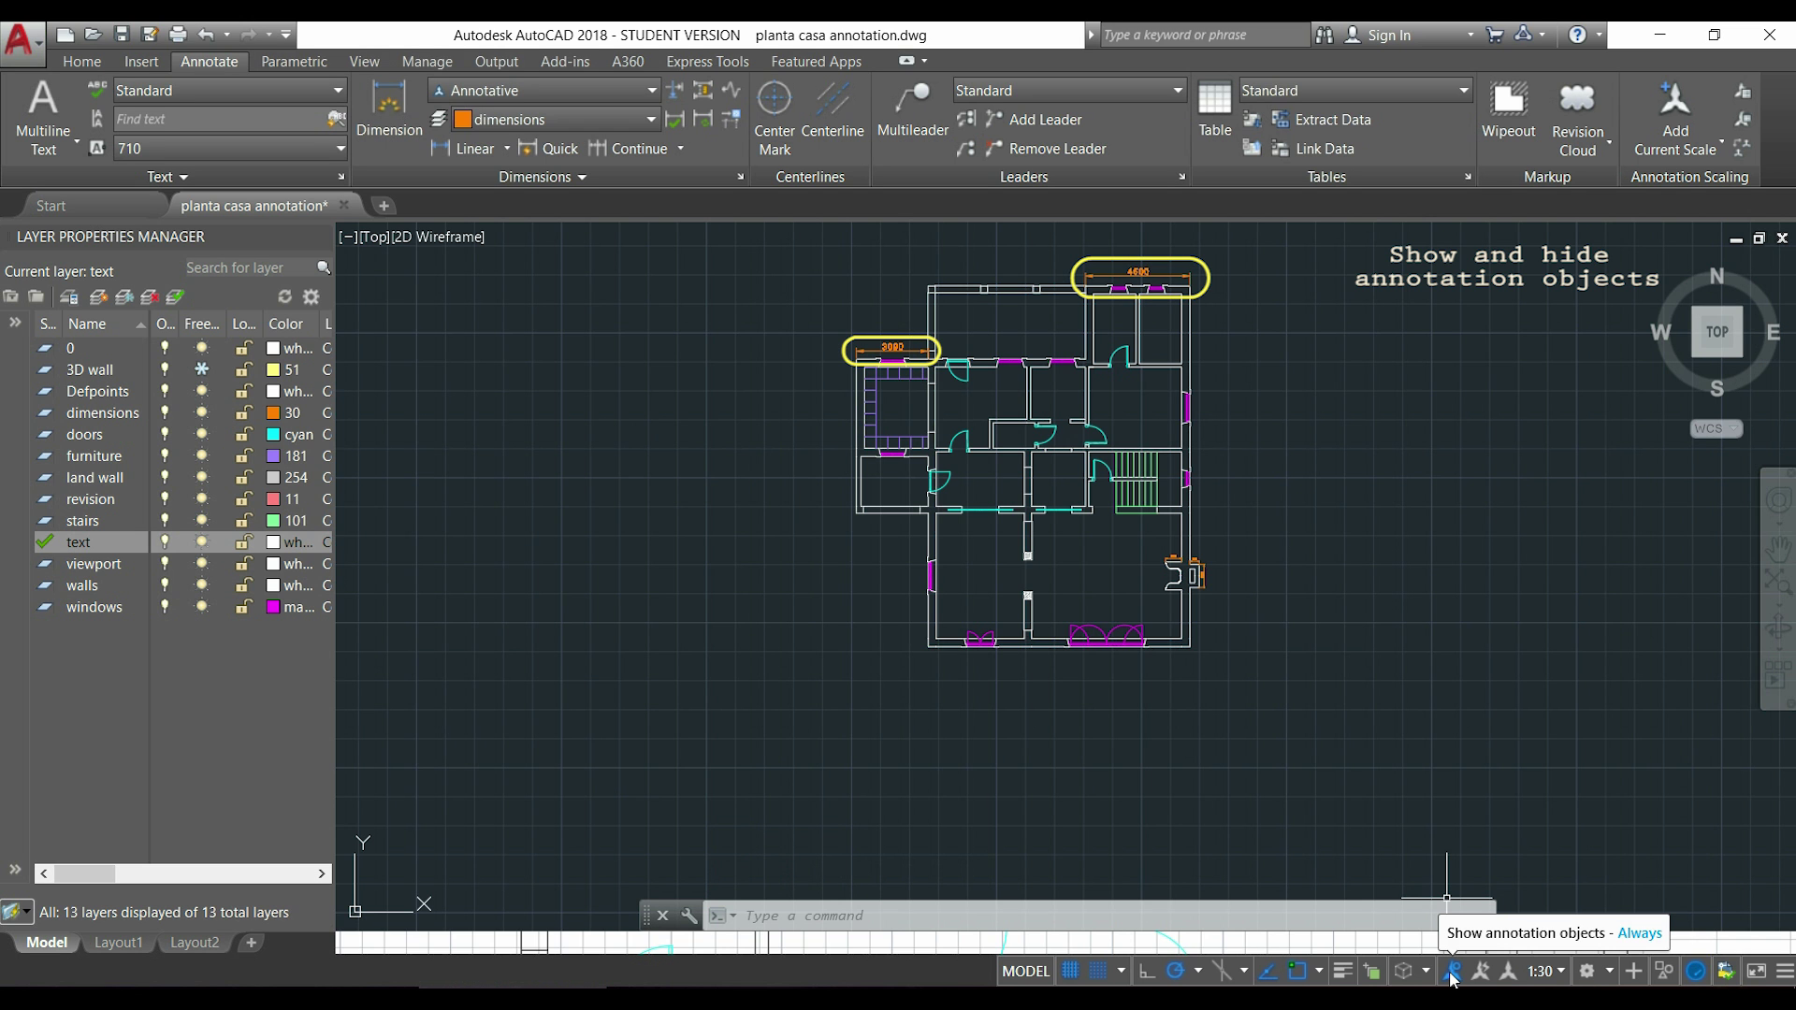
Turn off Annotation Visibility so the 3090 and 4500 dimensions hide at 1:30.
click(1452, 972)
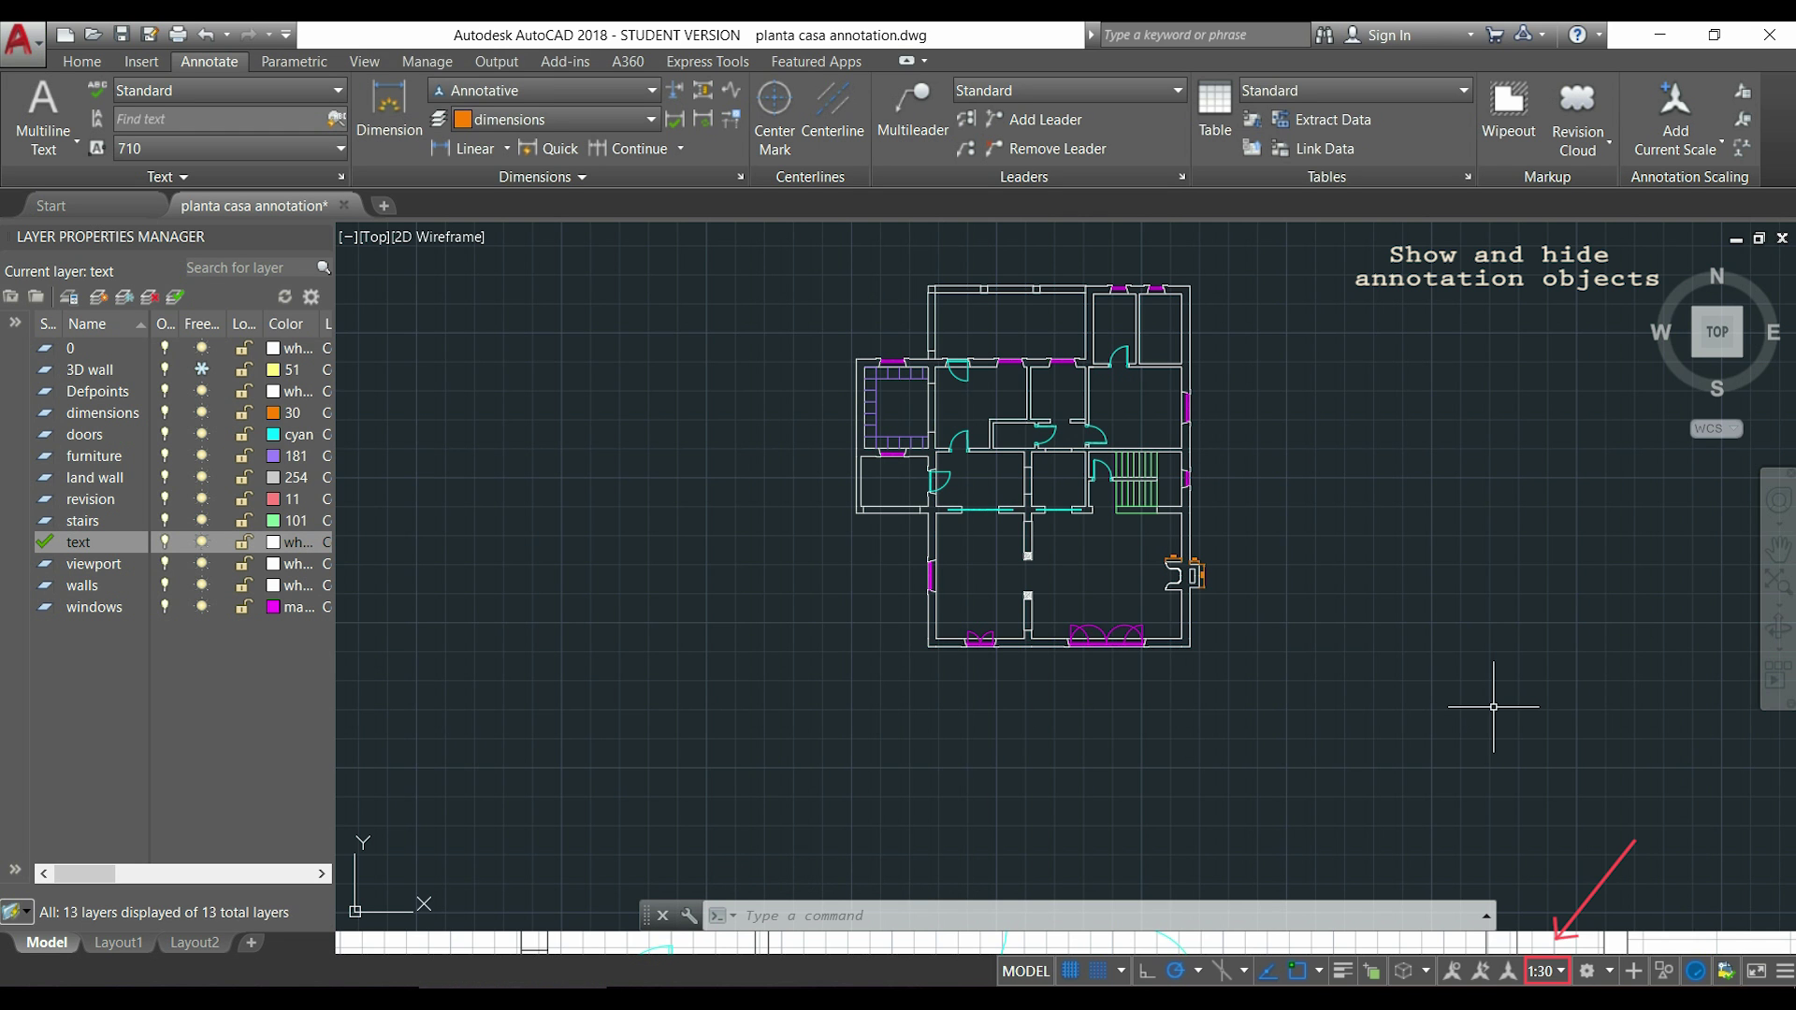
Change the annotation scale to 1:100 so the 3090 and 4500 dimensions reappear.
click(1561, 973)
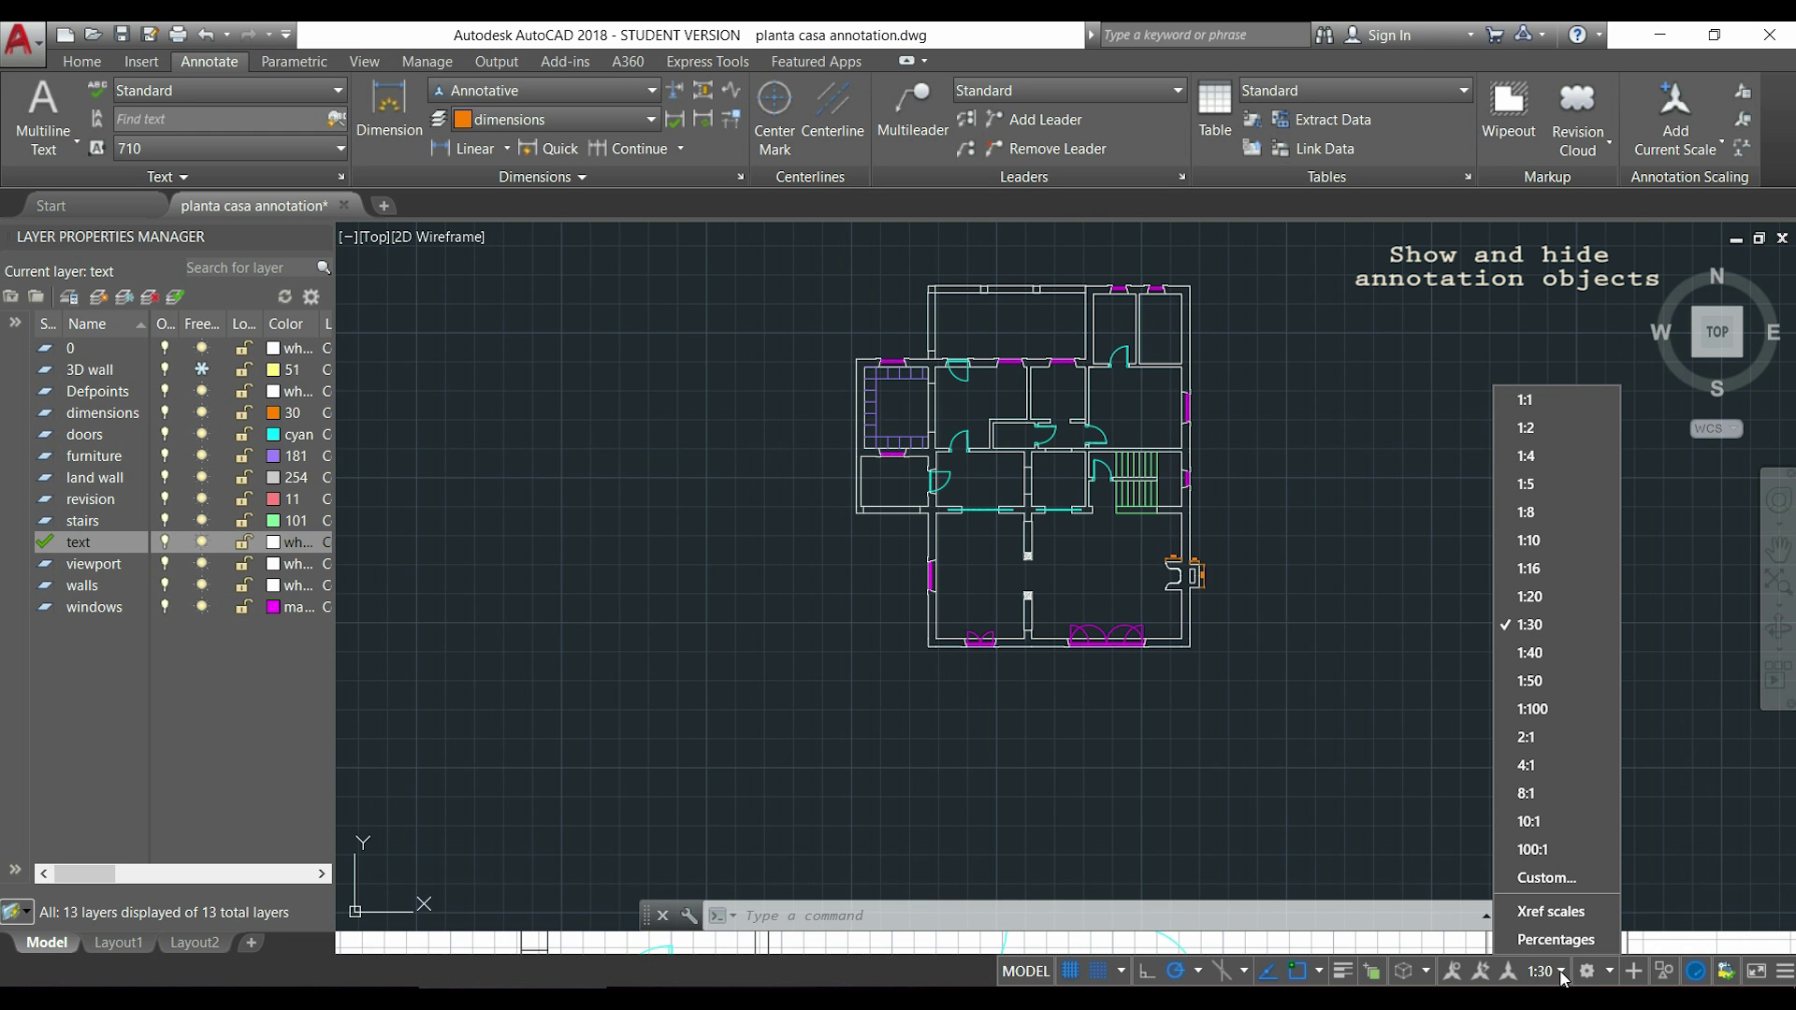
click(1568, 707)
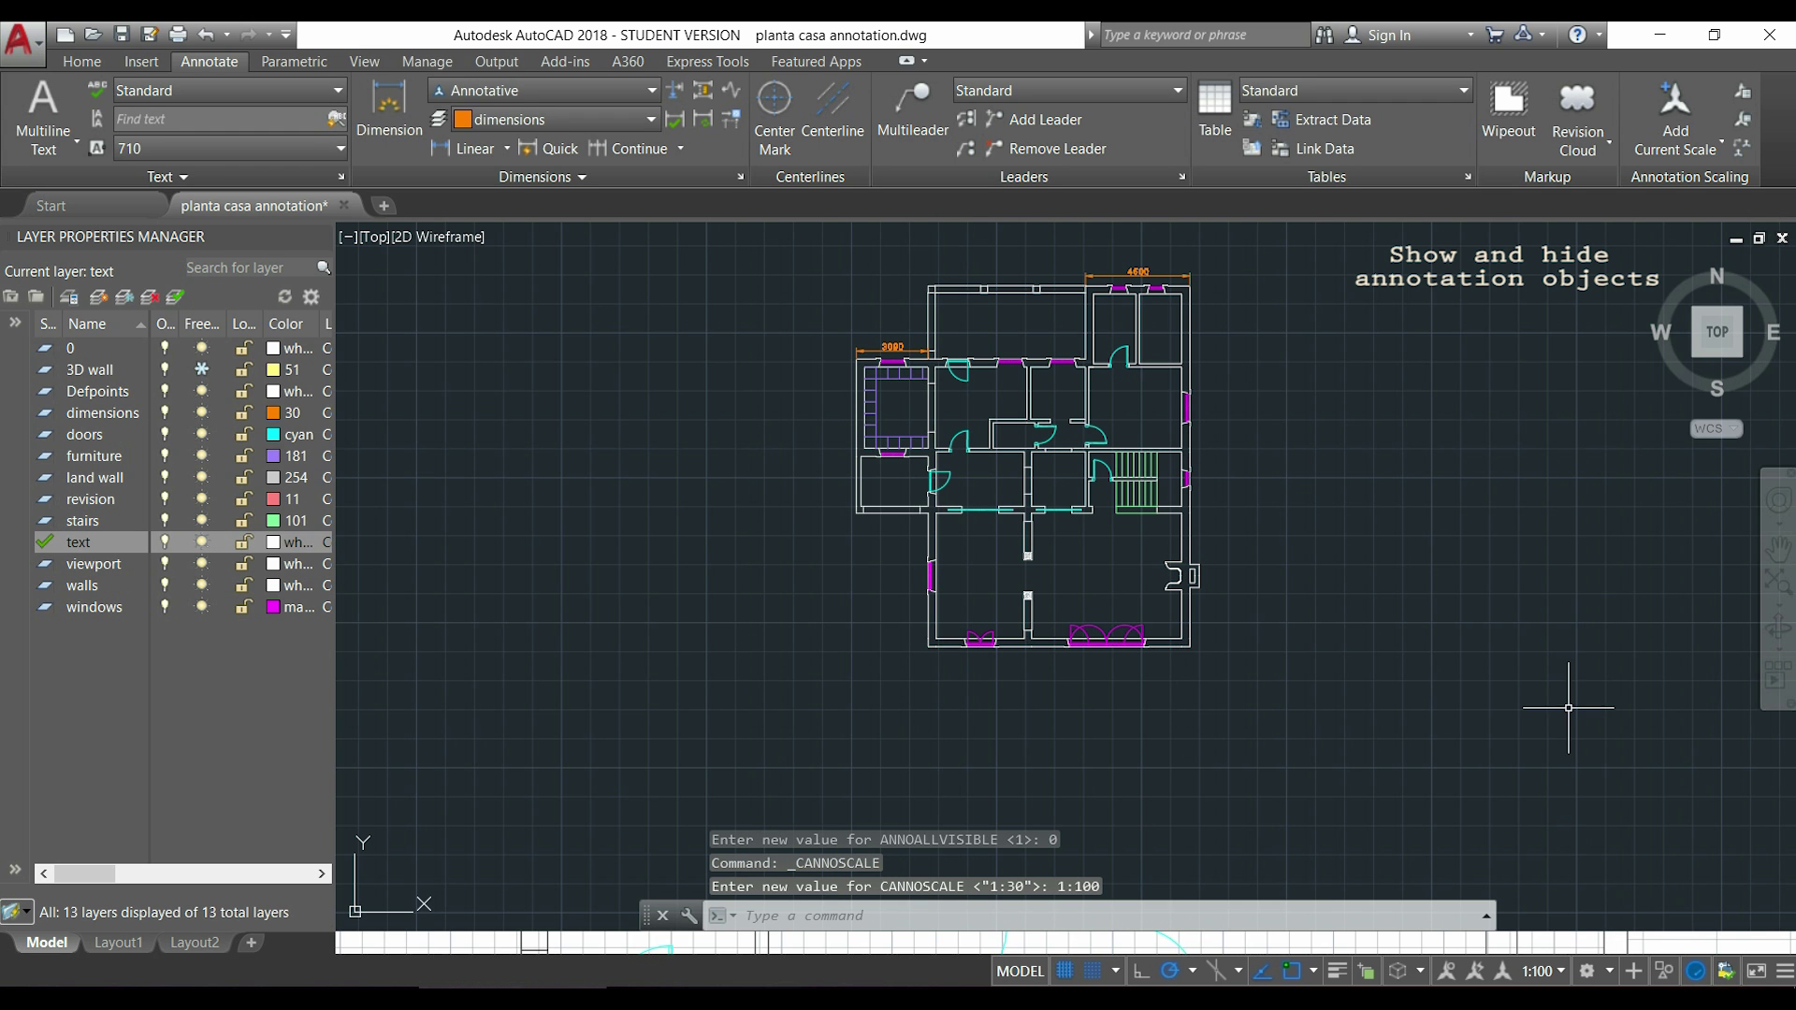